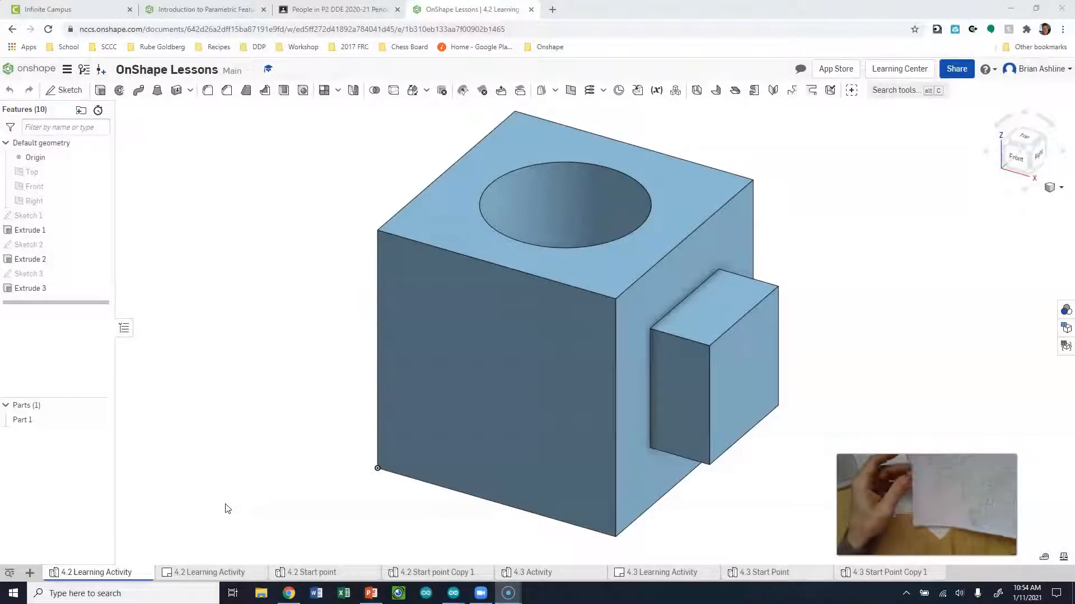
# Leave the finished cube-with-boss example and return to the Onshape Documents list
pyautogui.click(231, 469)
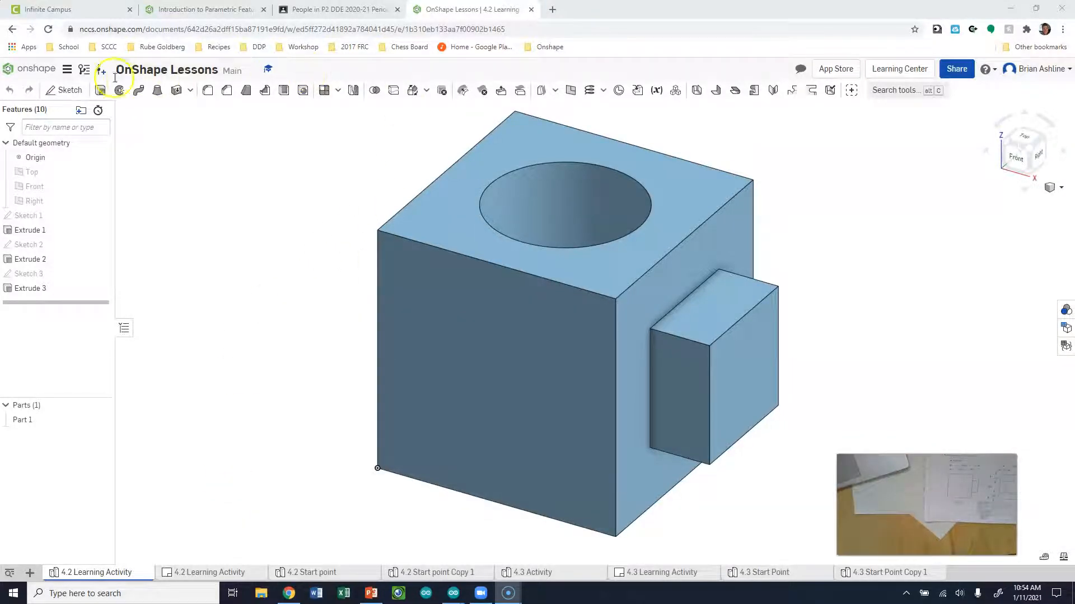
pyautogui.click(55, 70)
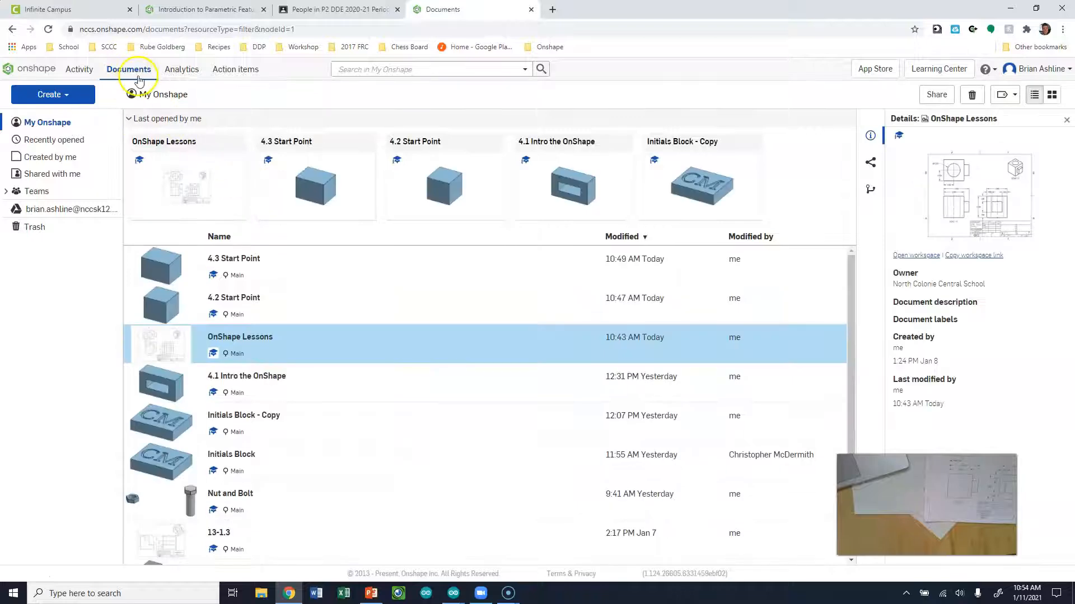
# Open the 4.2 Start Point document and look through its Document menu
pyautogui.click(415, 147)
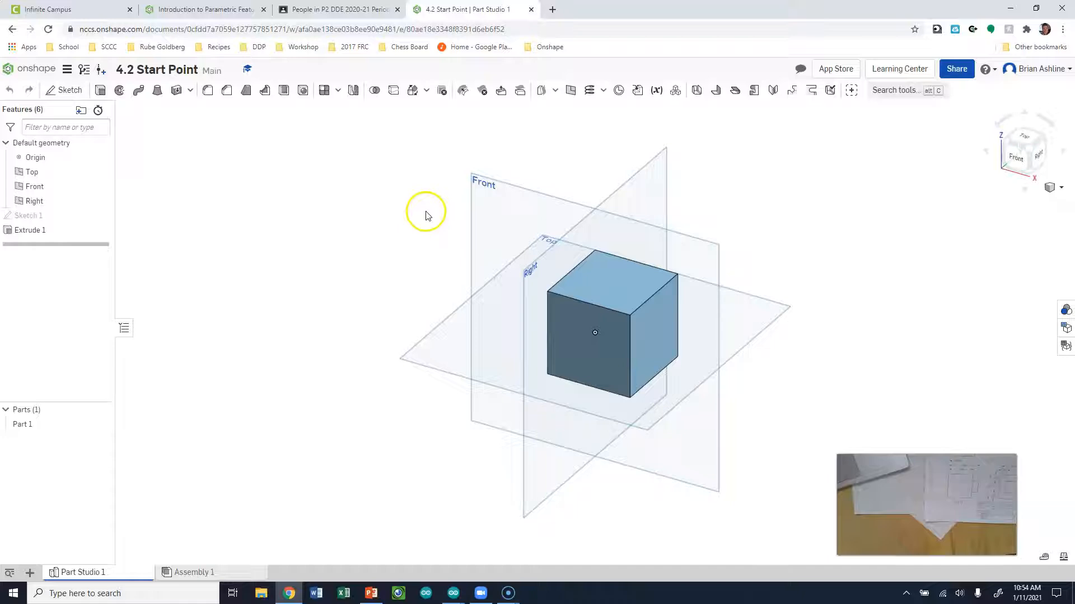
pyautogui.click(69, 71)
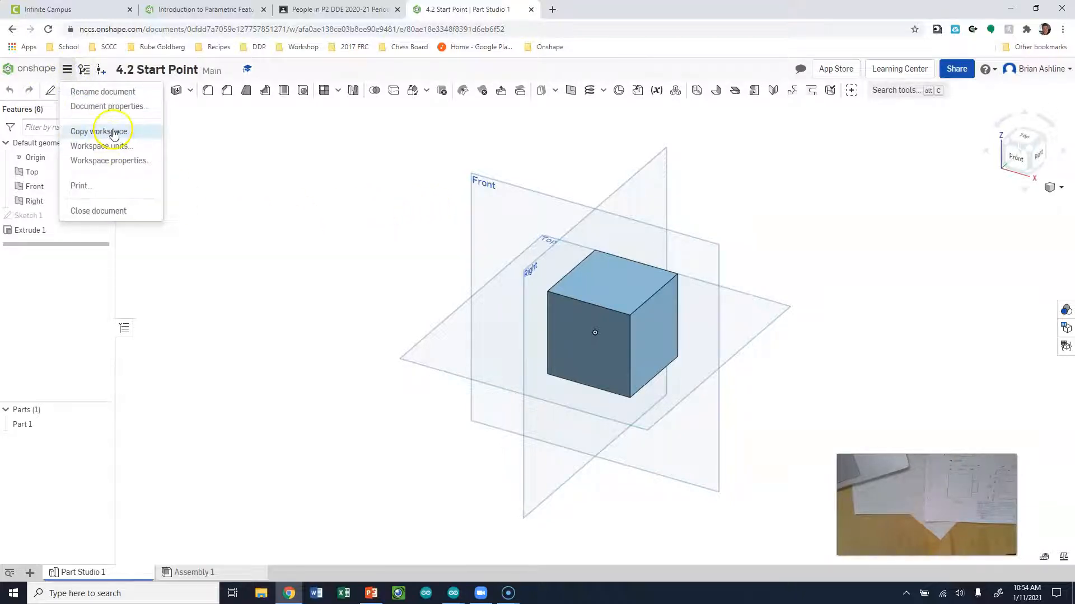
pyautogui.click(321, 168)
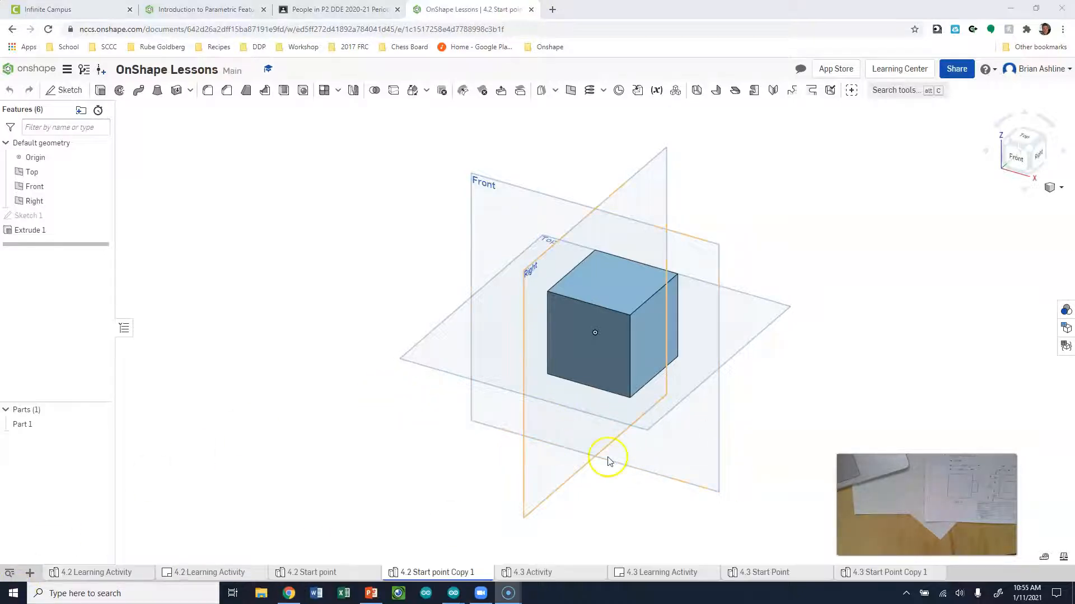
pyautogui.scroll(4, 567, 445)
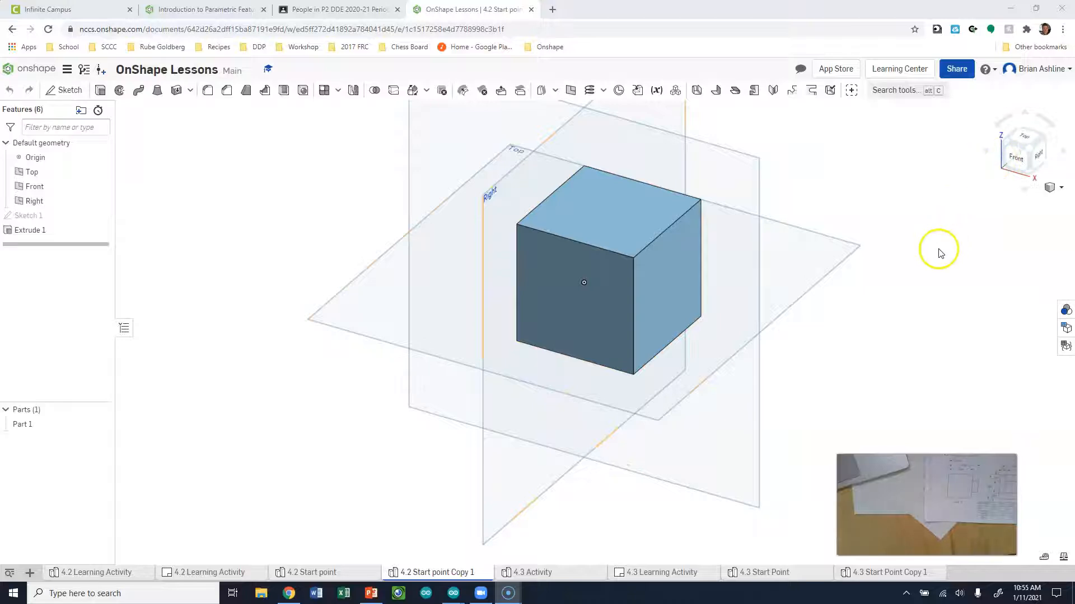
pyautogui.scroll(-5, 759, 312)
pyautogui.scroll(1, 835, 271)
pyautogui.scroll(3, 828, 277)
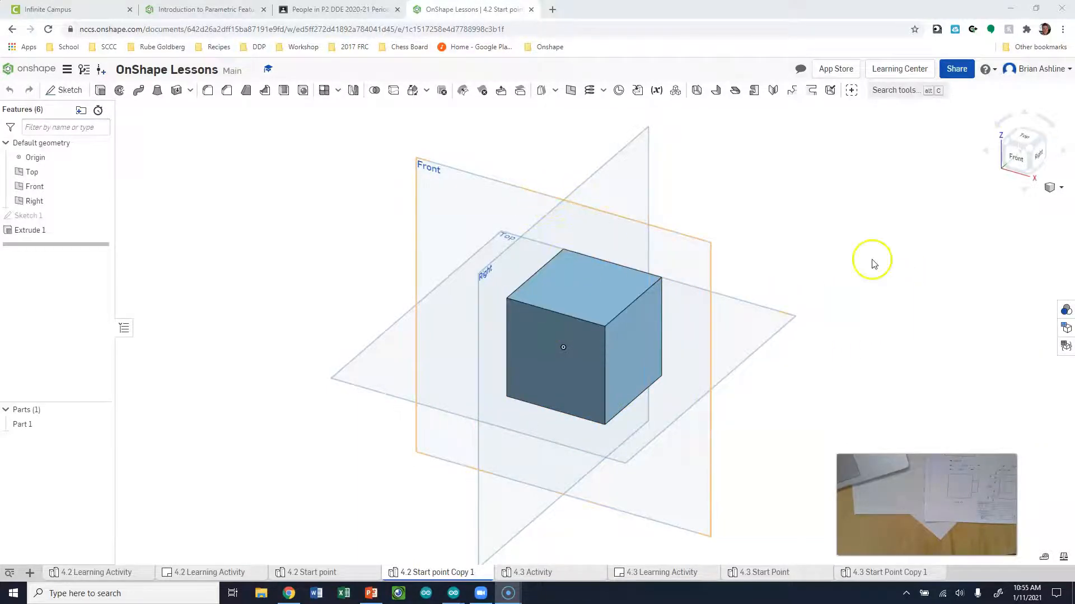
pyautogui.click(1021, 151)
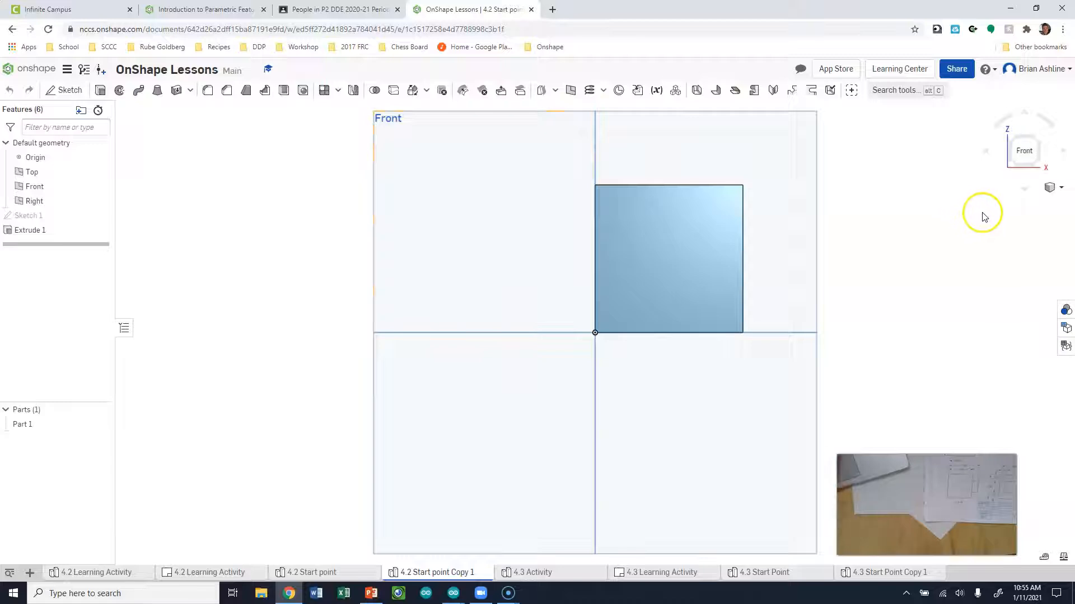
pyautogui.hotkey('shift', '7')
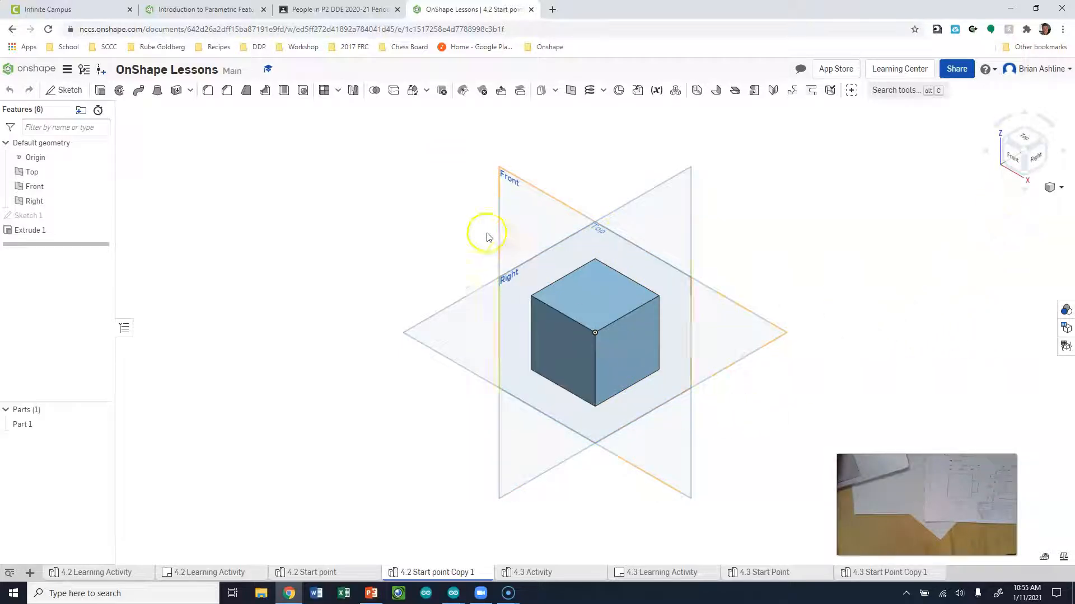
pyautogui.moveTo(770, 453); pyautogui.dragTo(786, 425, button='right')
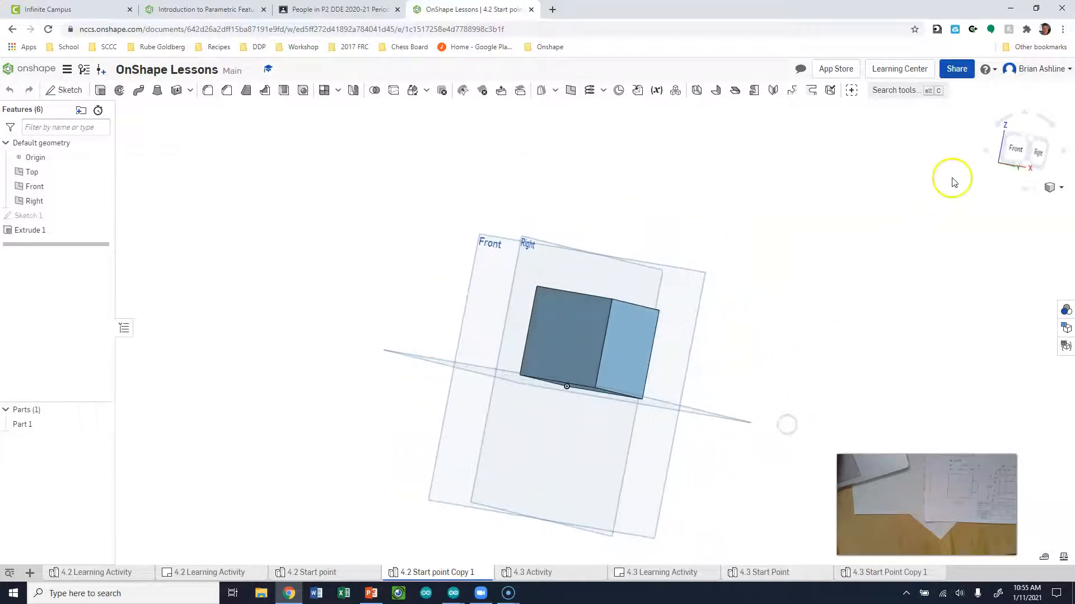
pyautogui.click(1015, 149)
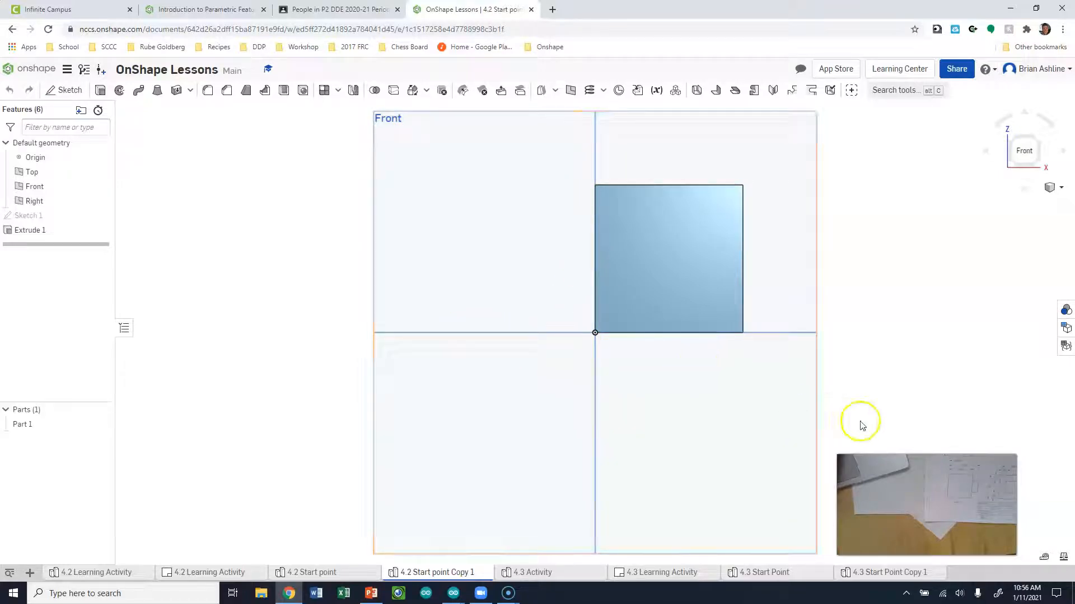
pyautogui.click(1042, 145)
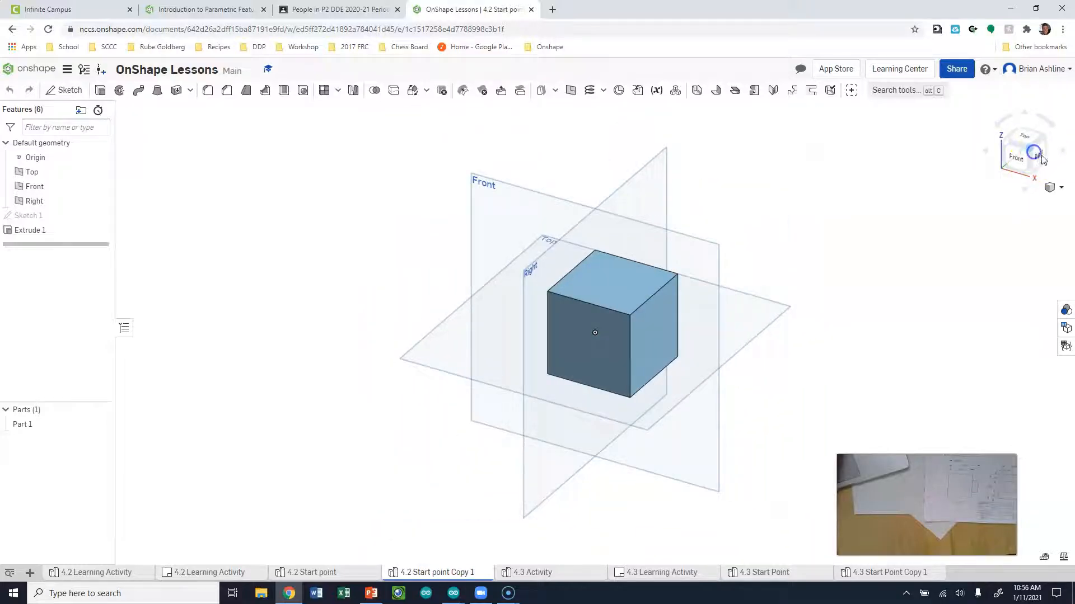
pyautogui.click(1037, 156)
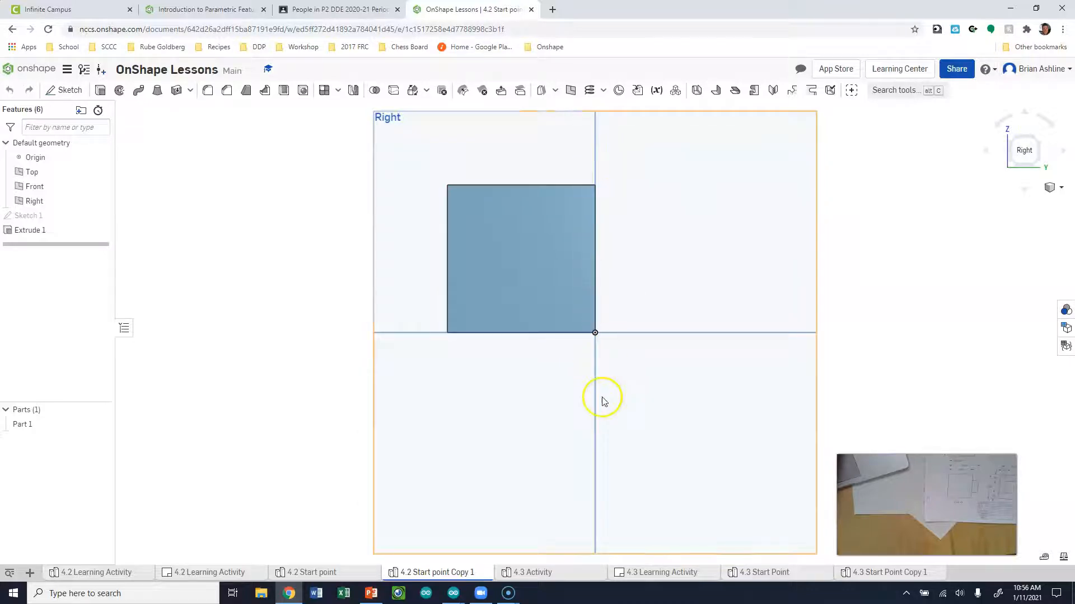
pyautogui.click(1013, 140)
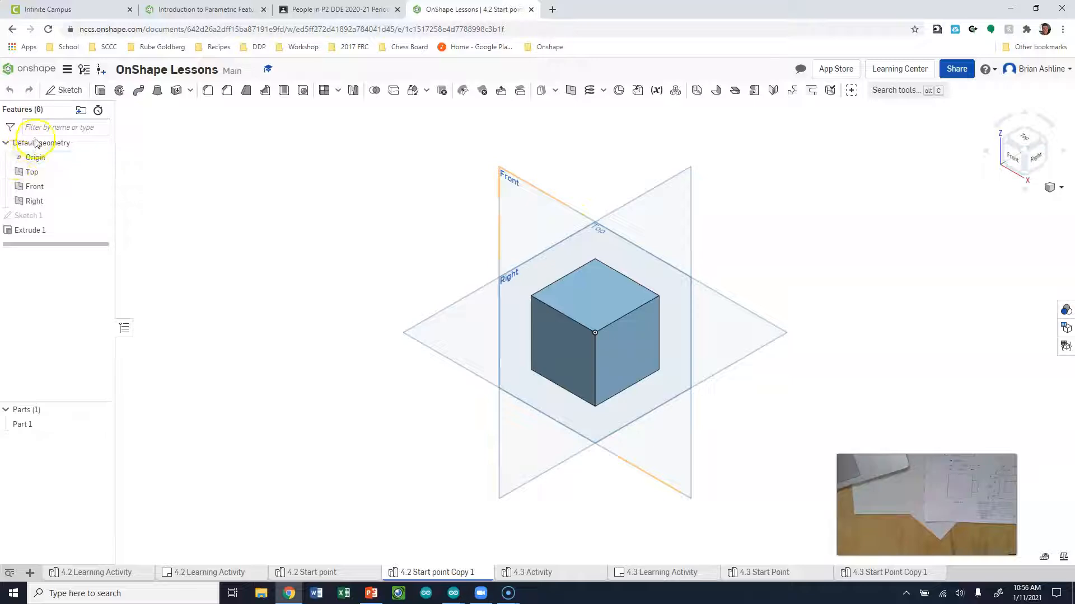
# Hide the Top, Front and Right planes one at a time, then undo the hiding
pyautogui.click(34, 175)
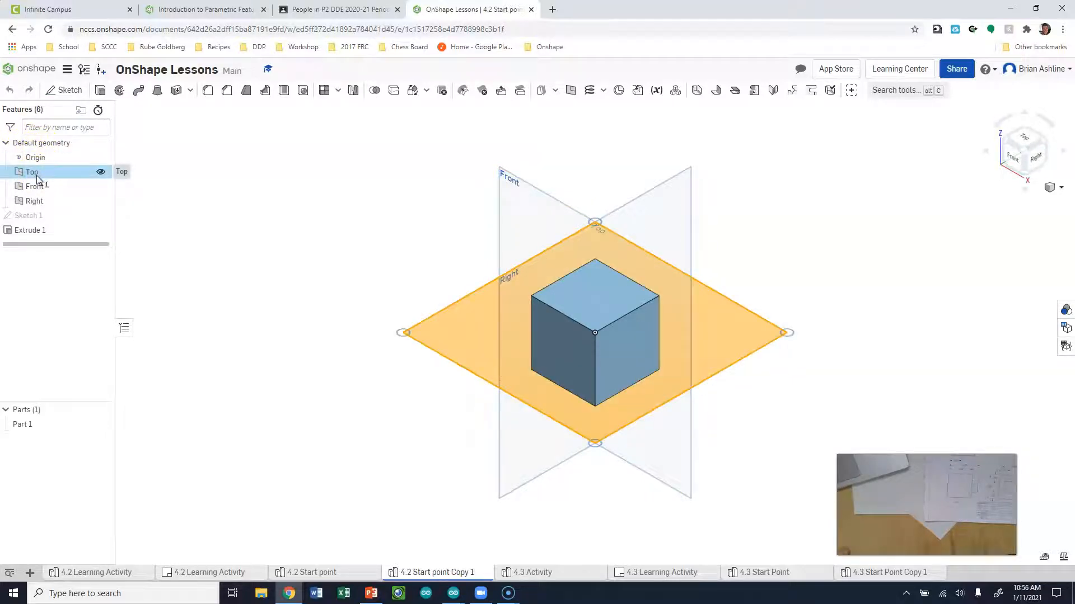
pyautogui.rightClick(37, 178)
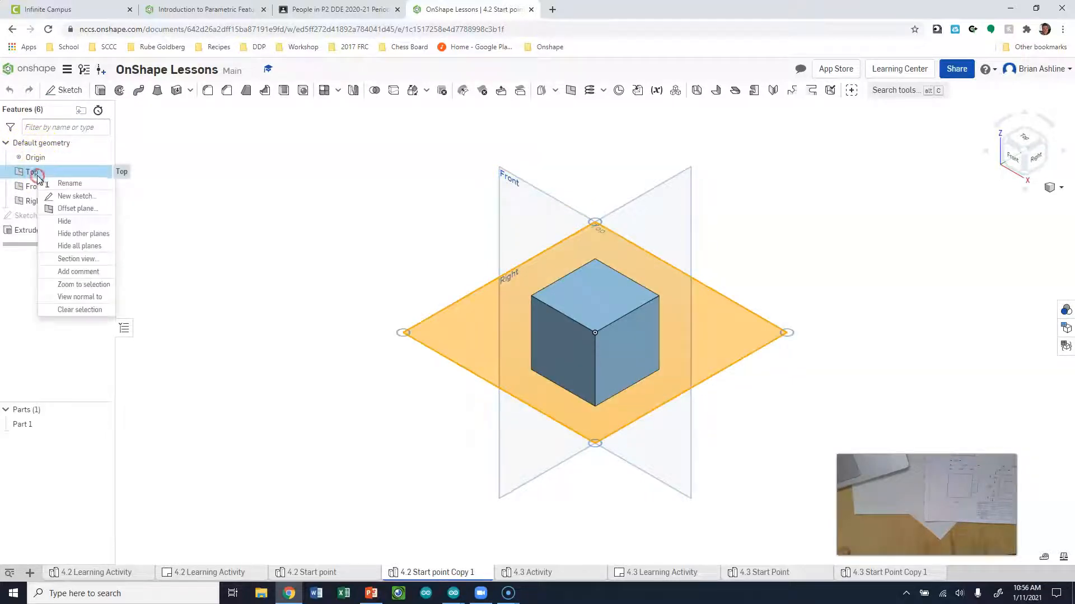
pyautogui.click(63, 221)
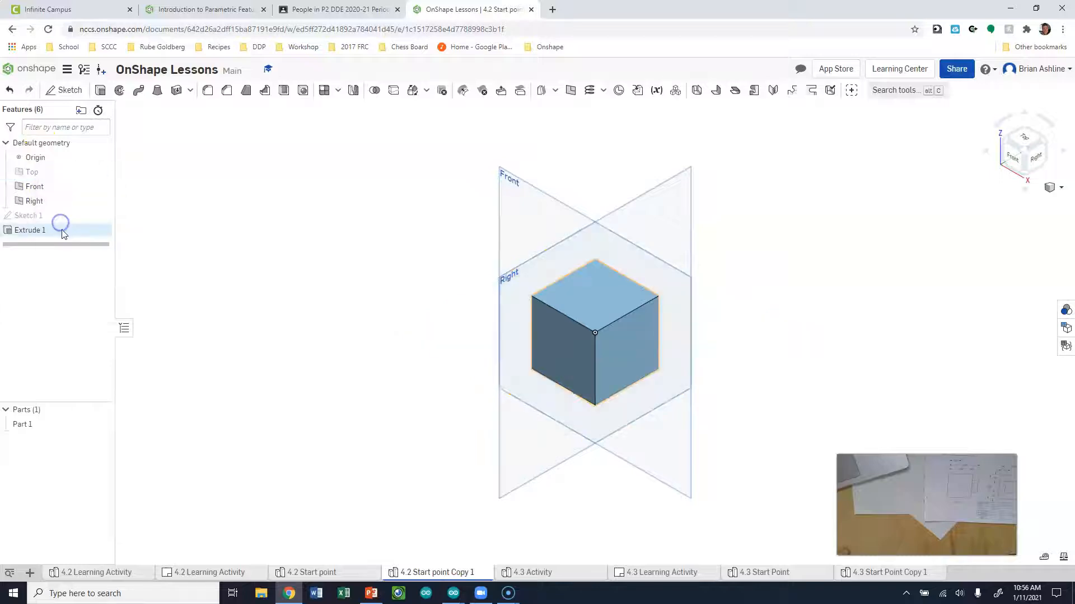
pyautogui.click(50, 190)
pyautogui.rightClick(49, 190)
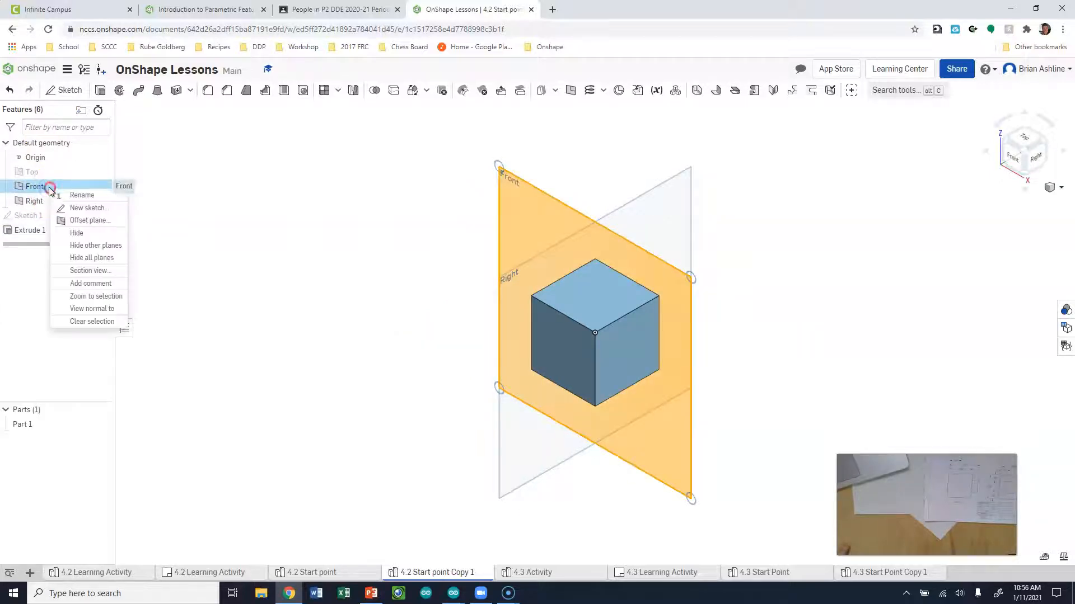
pyautogui.click(67, 232)
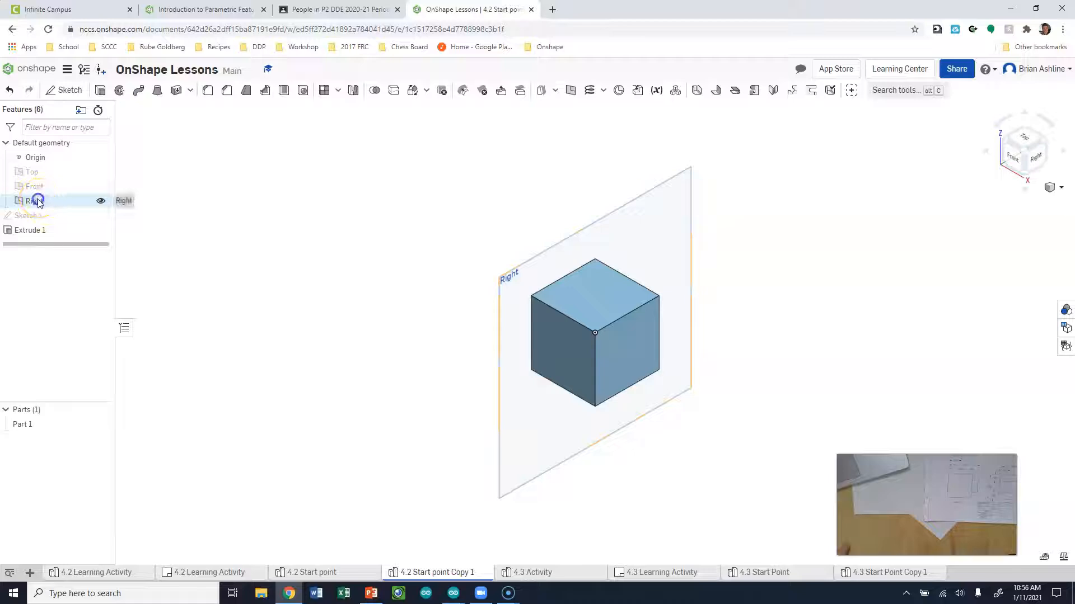
pyautogui.rightClick(37, 203)
pyautogui.click(64, 242)
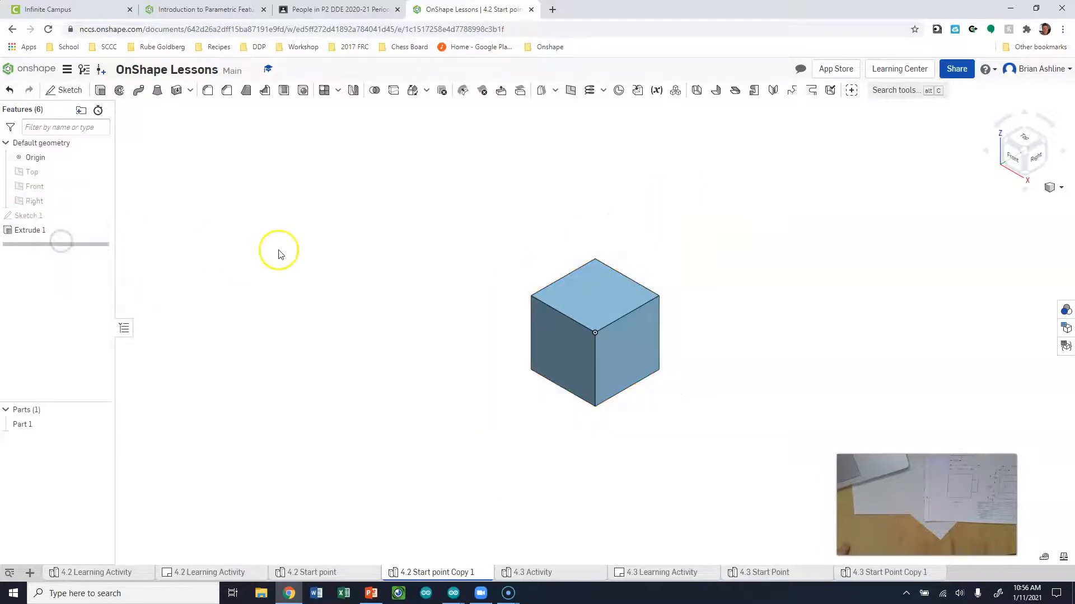
pyautogui.hotkey('ctrl', 'z')
pyautogui.hotkey('ctrl', 'z')
pyautogui.hotkey('ctrl', 'z')
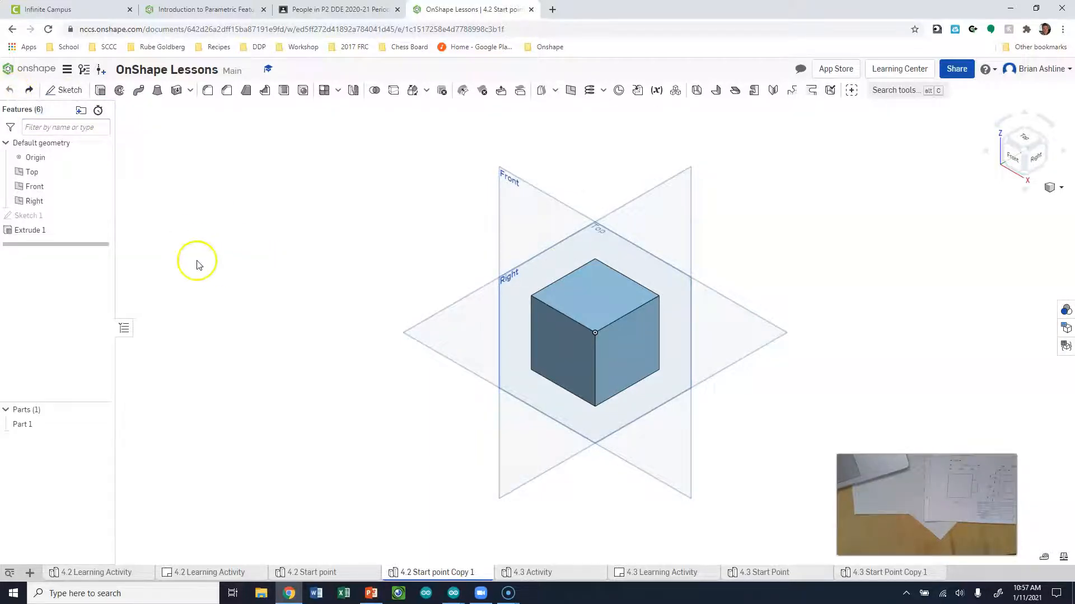
# Select Top, Front and Right together and hide all three planes at once
pyautogui.click(33, 172)
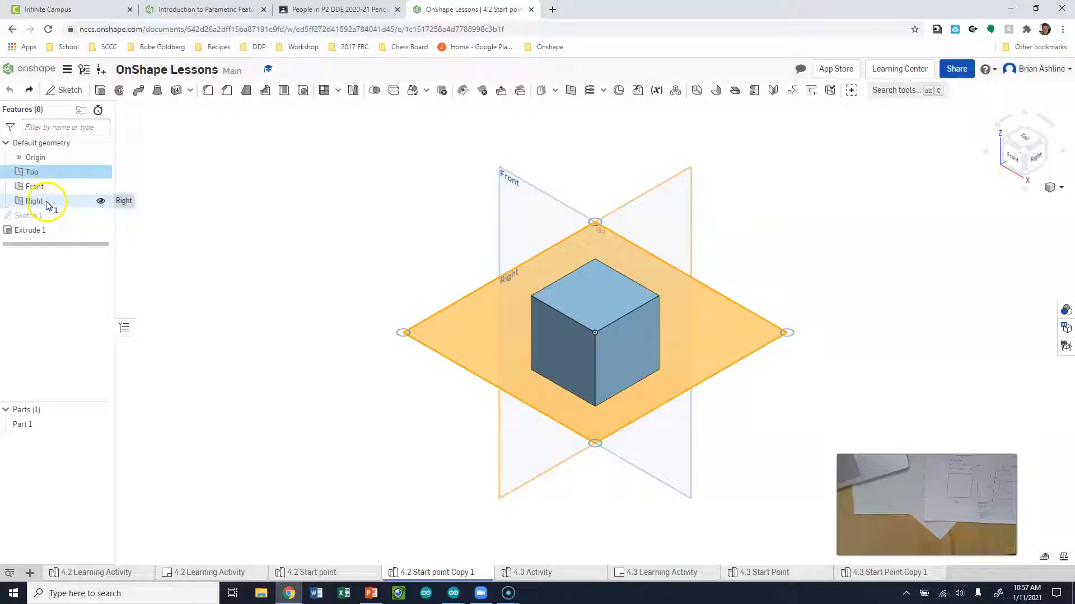
pyautogui.keyDown('shift'); pyautogui.click(45, 202); pyautogui.keyUp('shift')
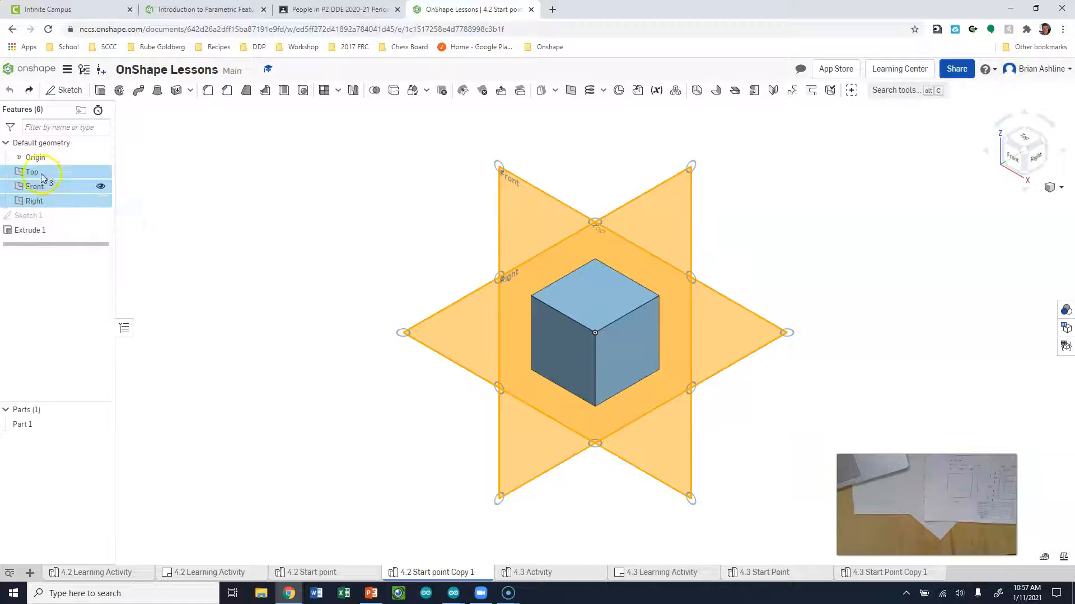
pyautogui.rightClick(47, 191)
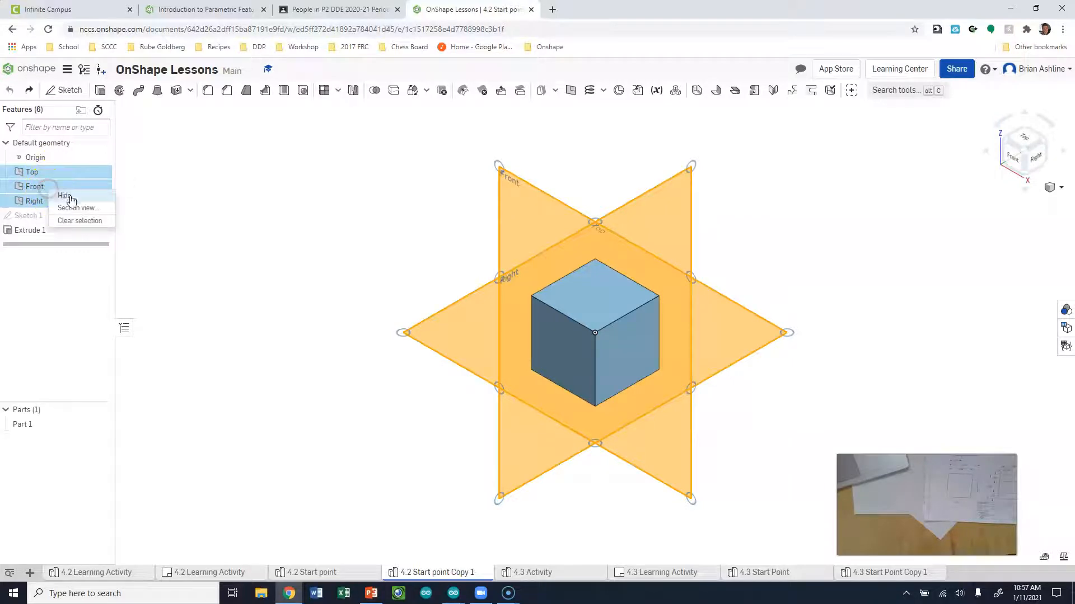
pyautogui.click(75, 199)
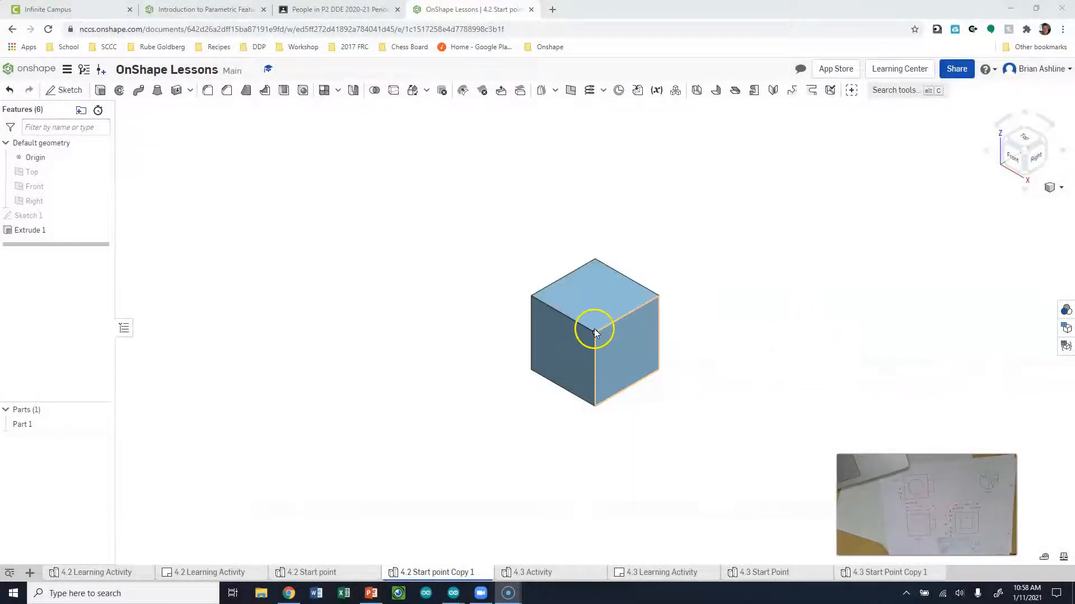
# View the cube from the Right side, zoom, and test-select then clear its right face
pyautogui.click(1035, 162)
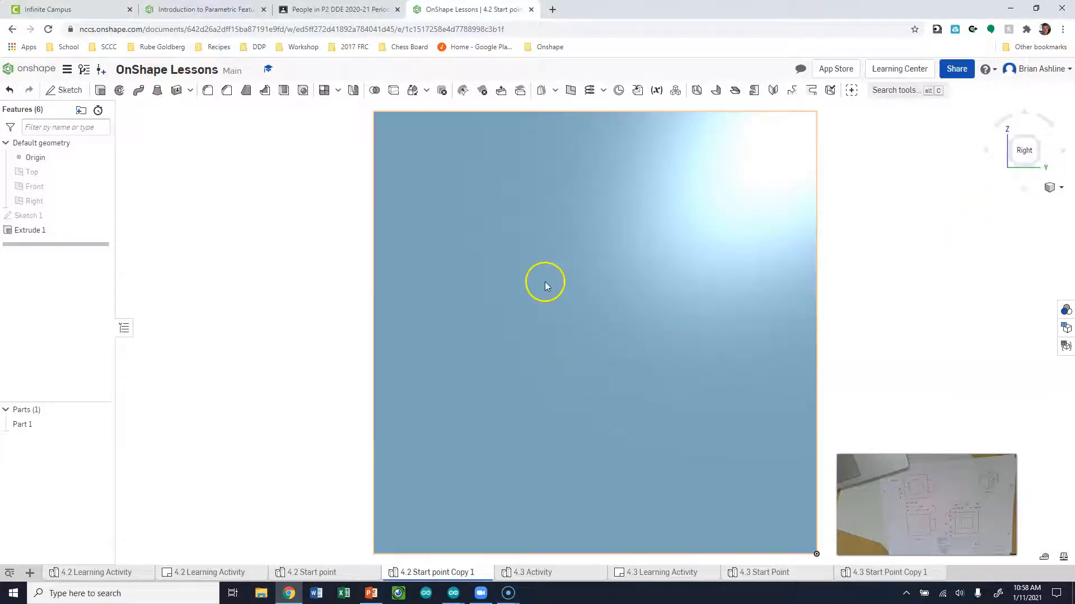
pyautogui.scroll(-2, 514, 260)
pyautogui.scroll(-2, 529, 261)
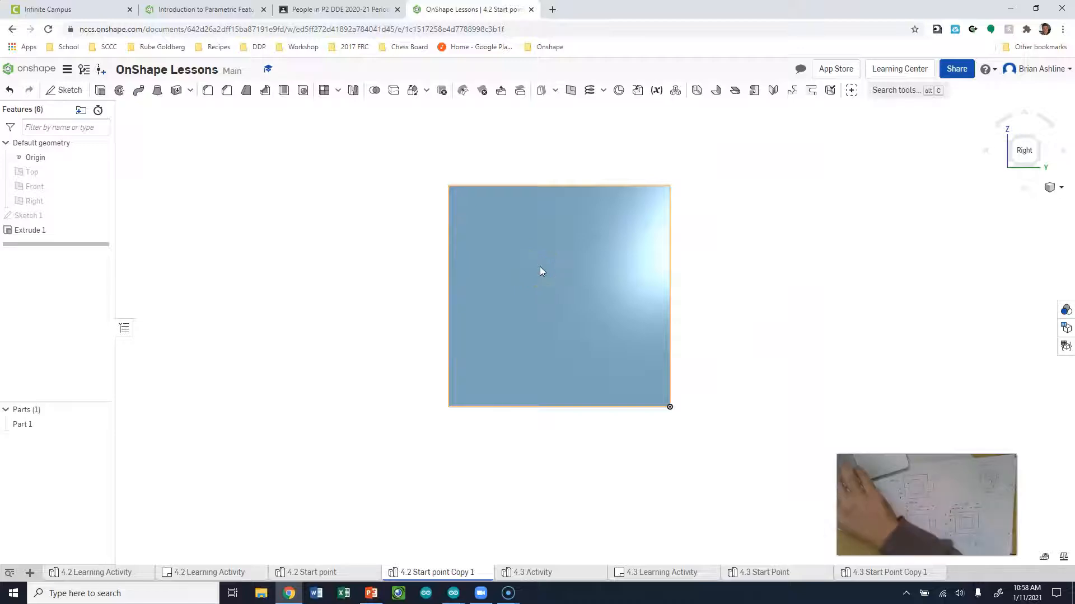
pyautogui.scroll(2, 540, 268)
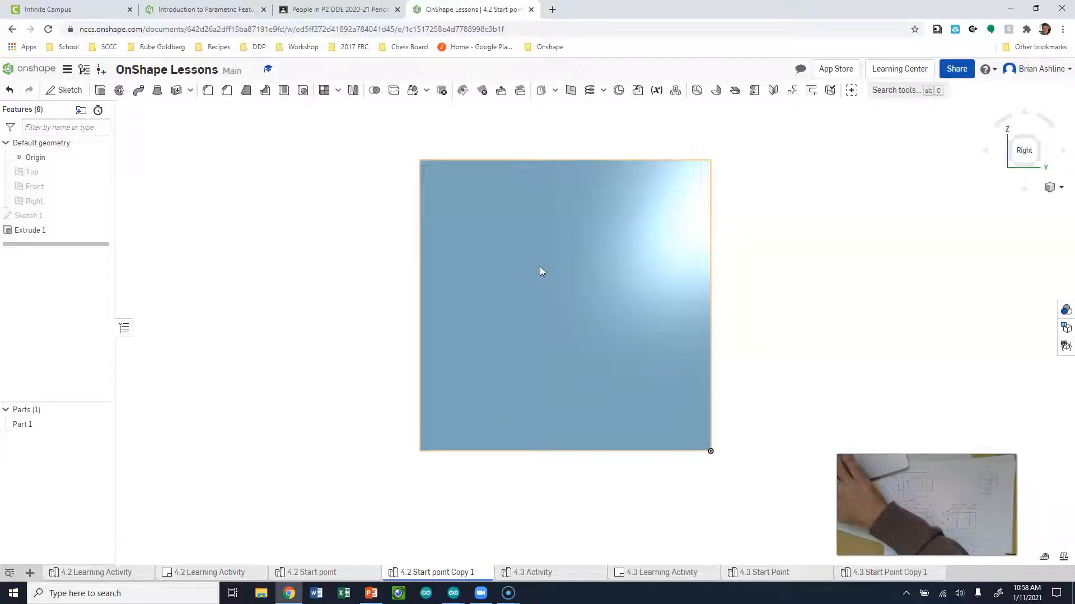
pyautogui.scroll(-3, 540, 269)
pyautogui.scroll(3, 540, 272)
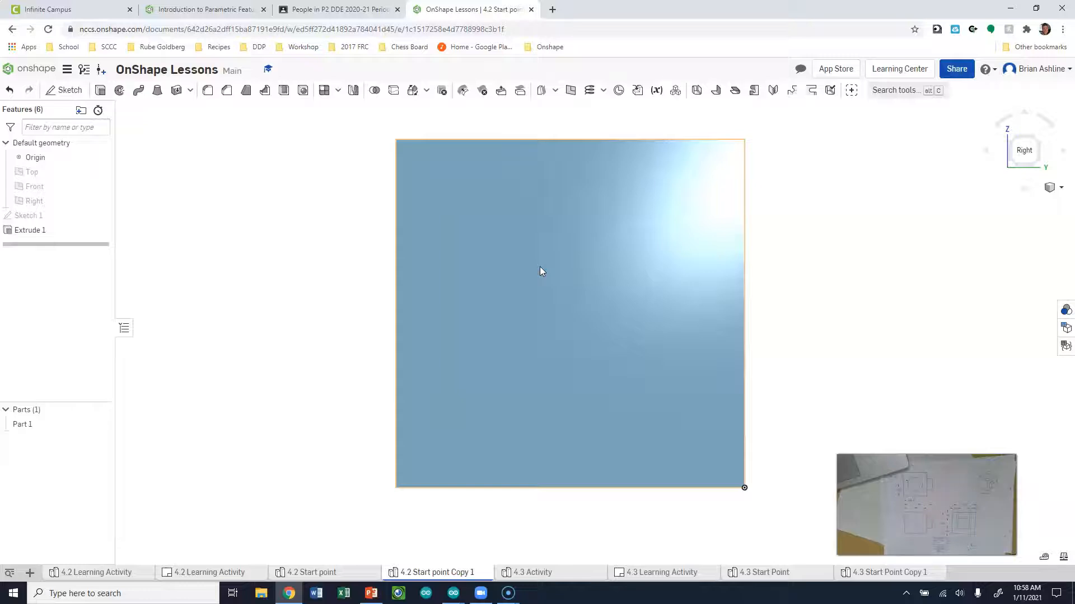
pyautogui.moveTo(540, 271); pyautogui.dragTo(460, 316)
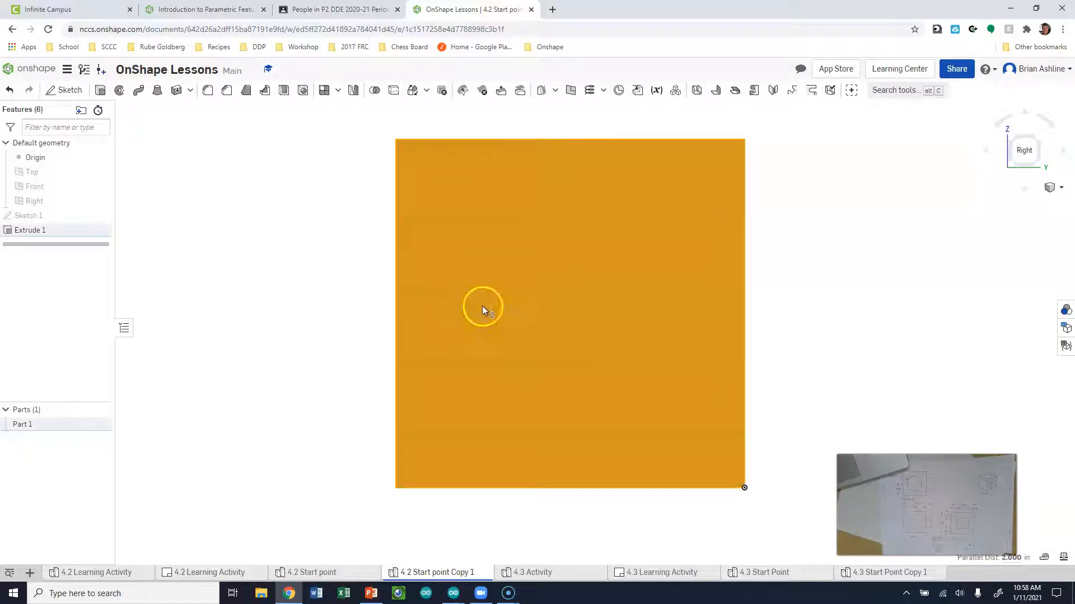
pyautogui.click(816, 333)
# Orbit to inspect the cube's side and bottom, return to Right view, and start a sketch
pyautogui.moveTo(836, 336); pyautogui.dragTo(822, 334, button='middle')
pyautogui.moveTo(823, 343)
pyautogui.mouseDown(button='right')
pyautogui.moveTo(799, 304)
pyautogui.moveTo(775, 353)
pyautogui.moveTo(835, 331)
pyautogui.moveTo(838, 346)
pyautogui.mouseUp(button='right')
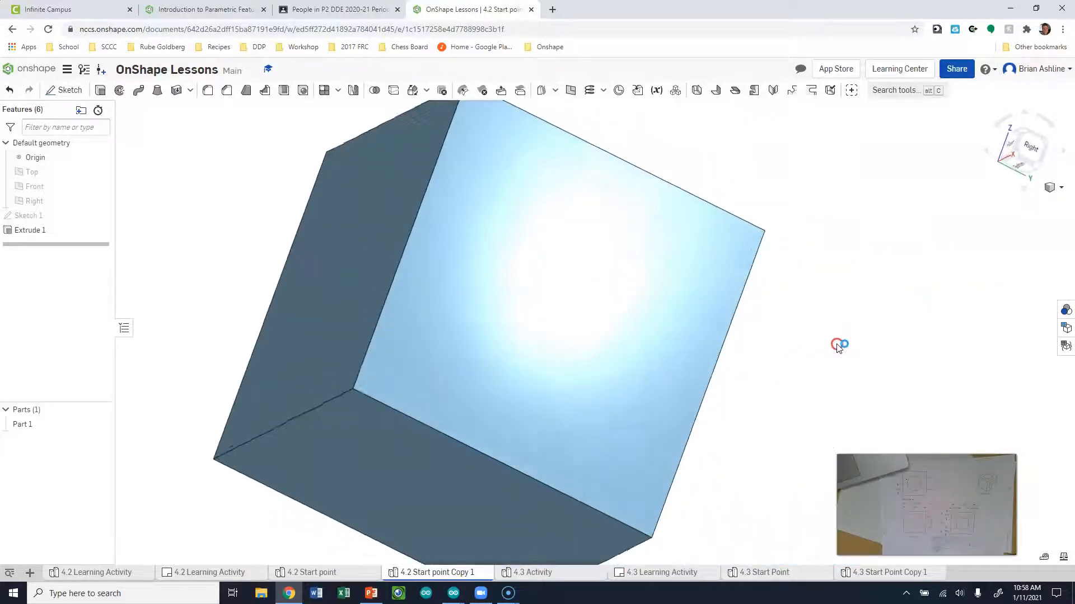
pyautogui.click(1030, 147)
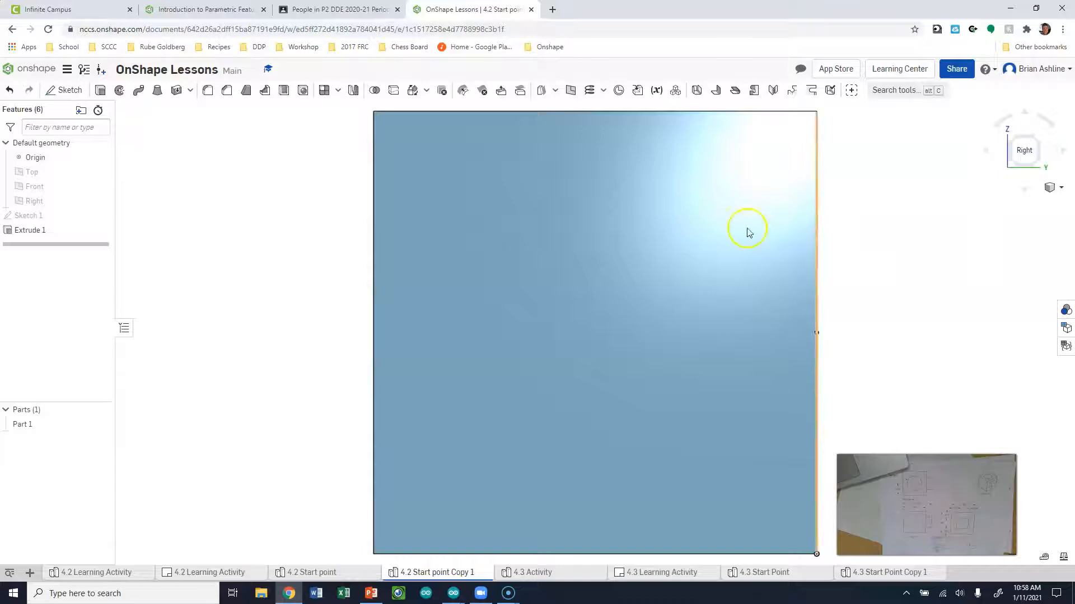
pyautogui.click(65, 90)
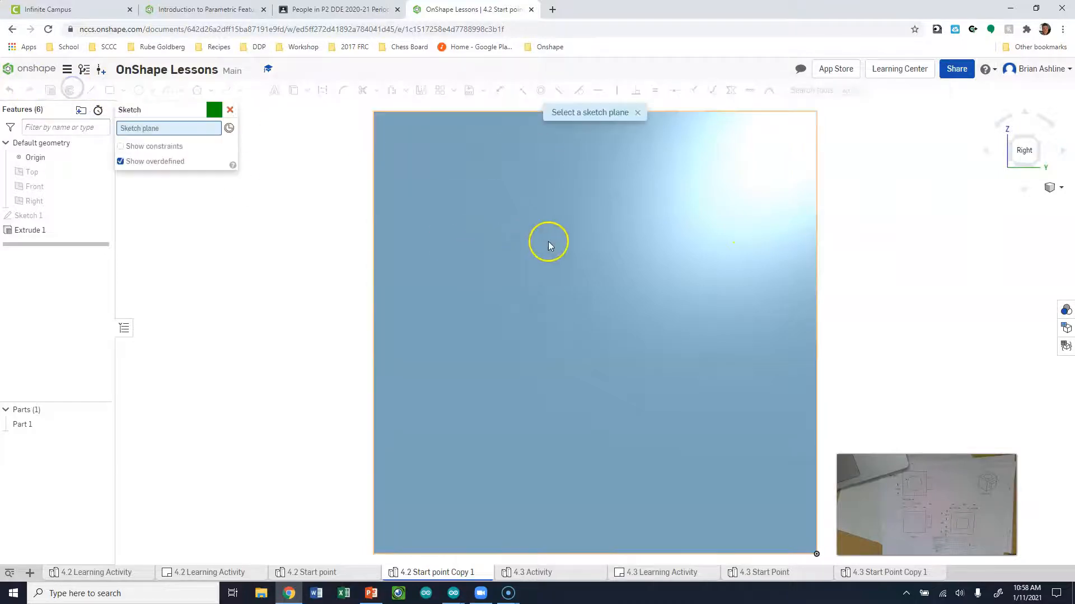
# Place Sketch 2 on the cube's right face, checking it in isometric before returning to Right view
pyautogui.click(571, 239)
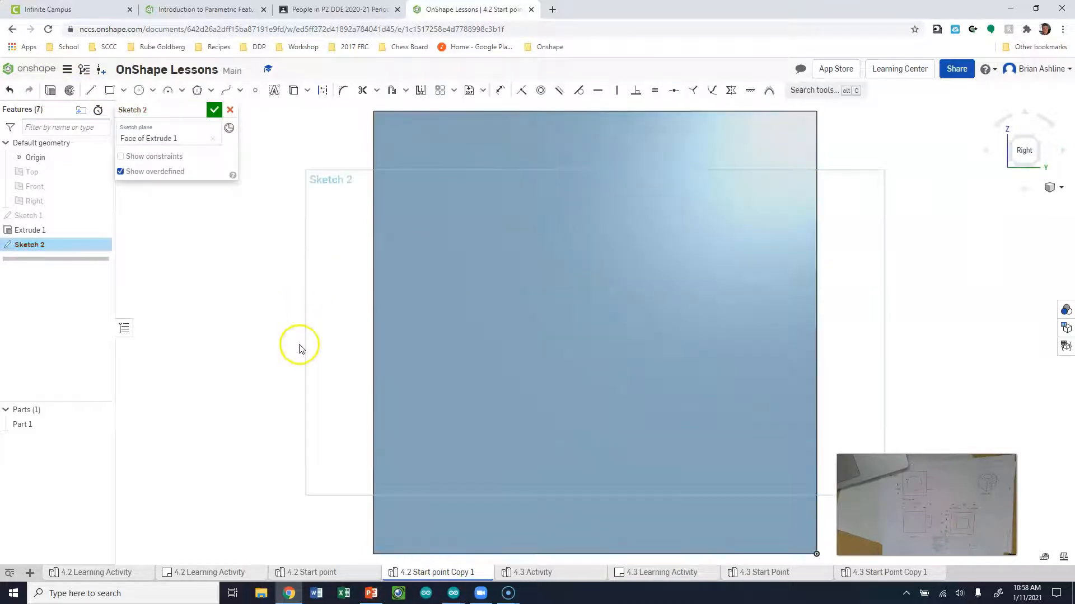
pyautogui.scroll(-3, 679, 216)
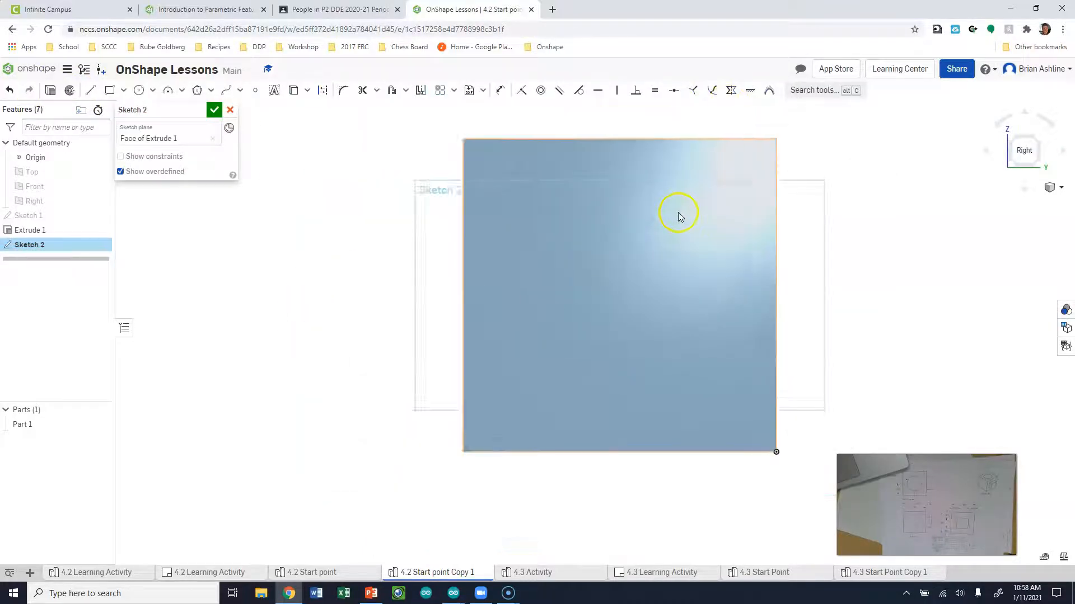
pyautogui.click(1028, 150)
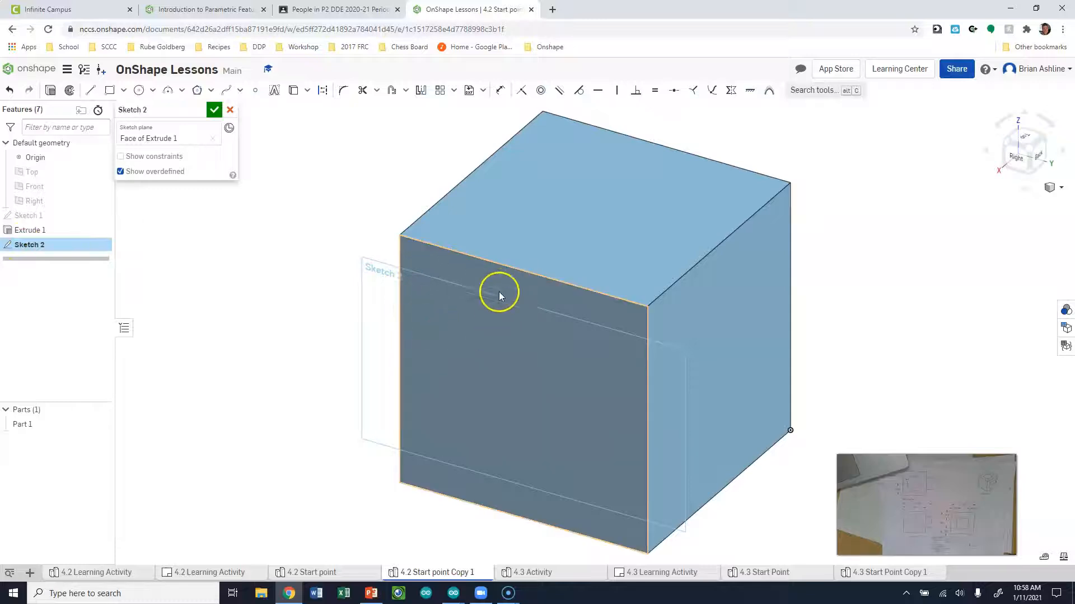
pyautogui.click(1033, 154)
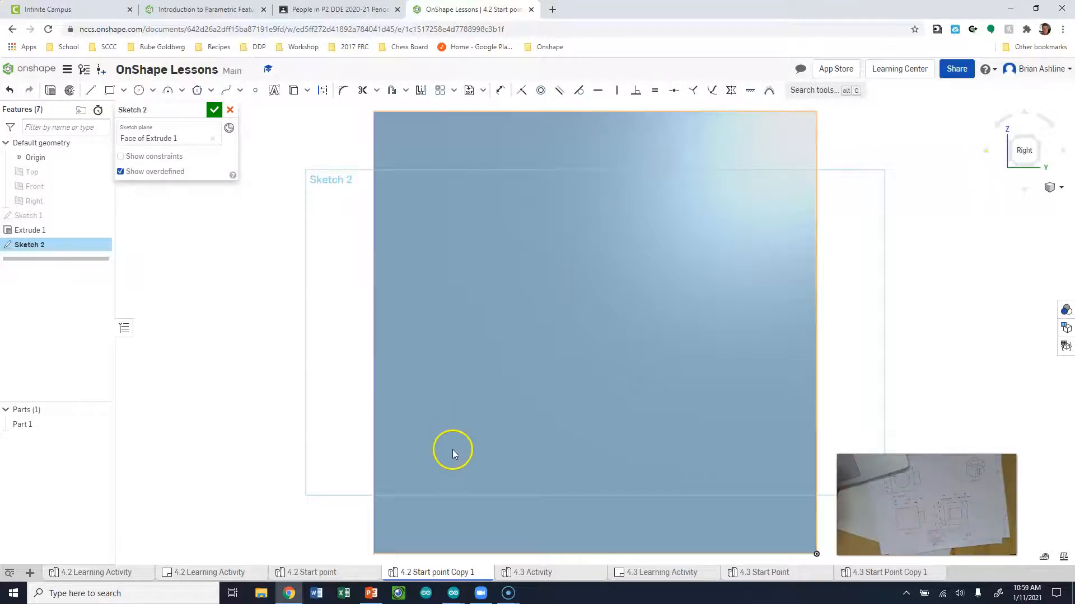
# Draw a corner rectangle on the cube's face and try setting its width to 1
pyautogui.press('g')
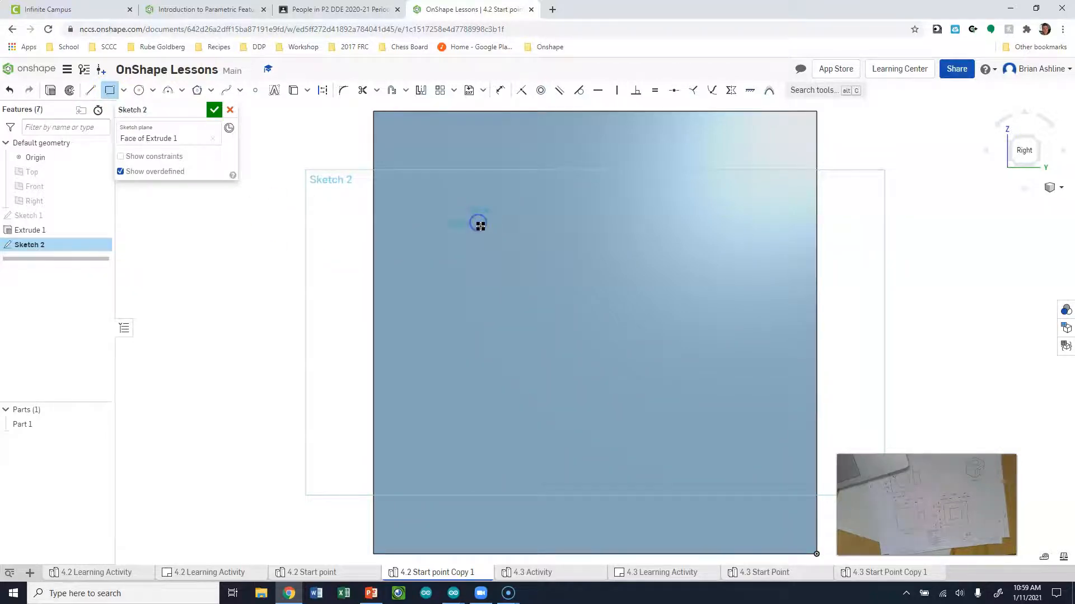
pyautogui.click(725, 476)
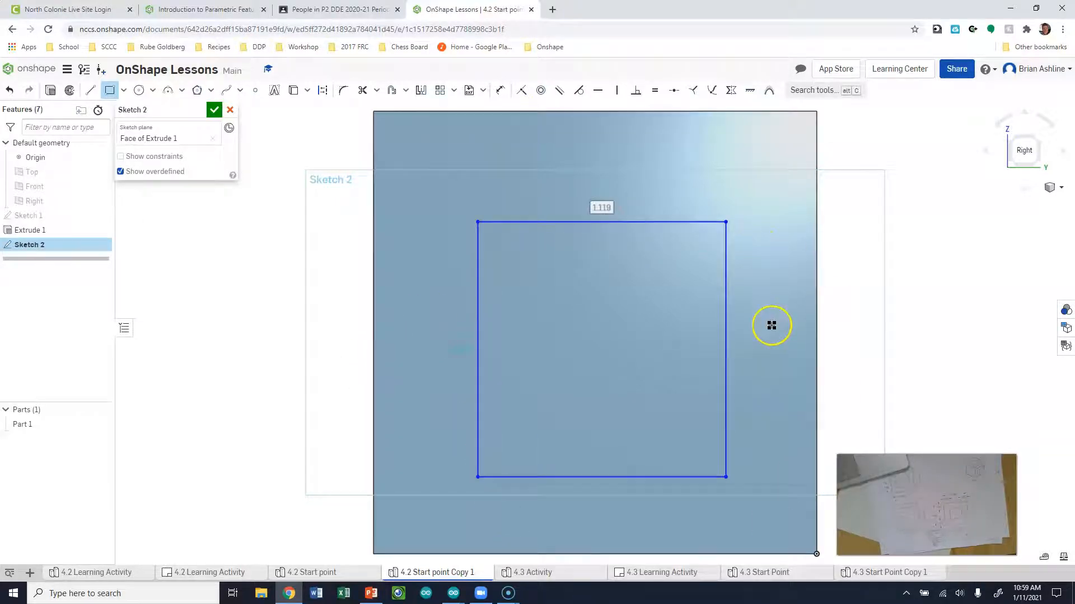
pyautogui.doubleClick(616, 216)
pyautogui.write('1')
pyautogui.press('Return')
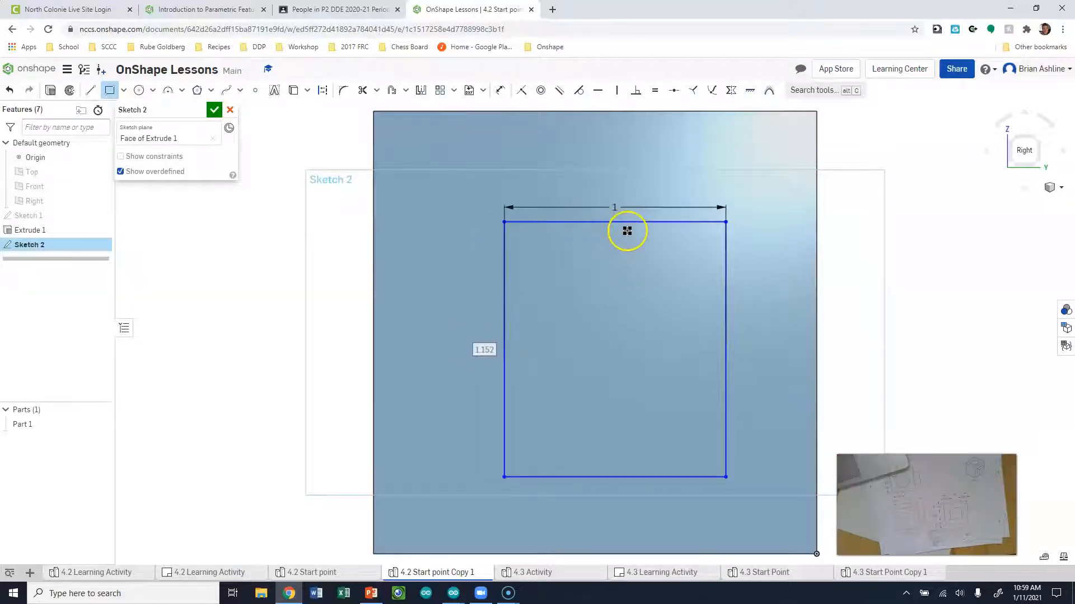
# Add a height of 1, then undo the dimensions and redo to keep the bare rectangle
pyautogui.click(482, 351)
pyautogui.write('1')
pyautogui.press('Return')
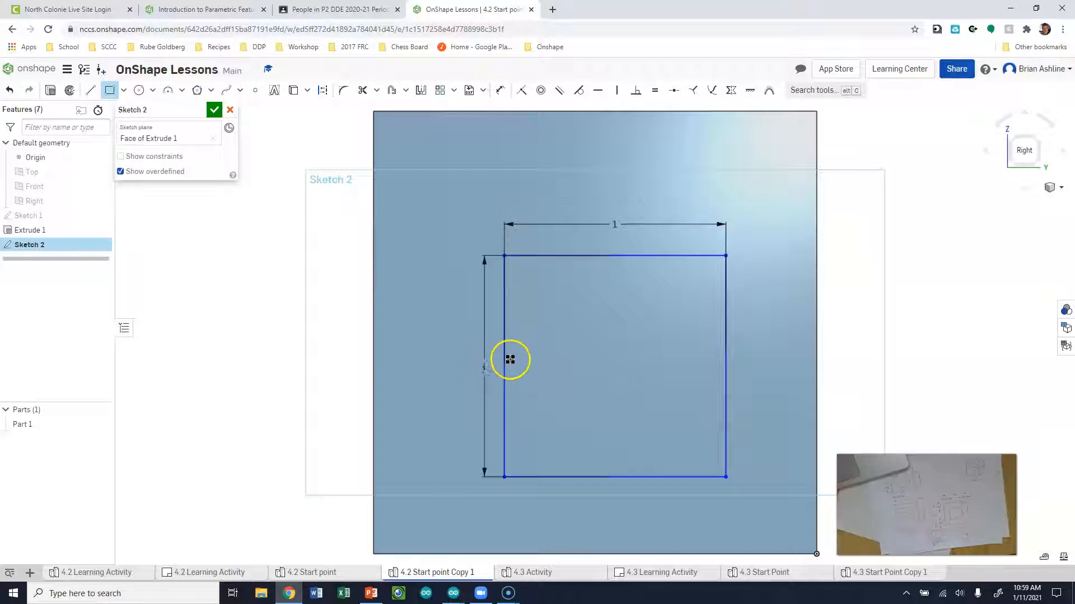
pyautogui.press('Escape')
pyautogui.hotkey('ctrl', 'z')
pyautogui.hotkey('ctrl', 'z')
pyautogui.hotkey('ctrl', 'z')
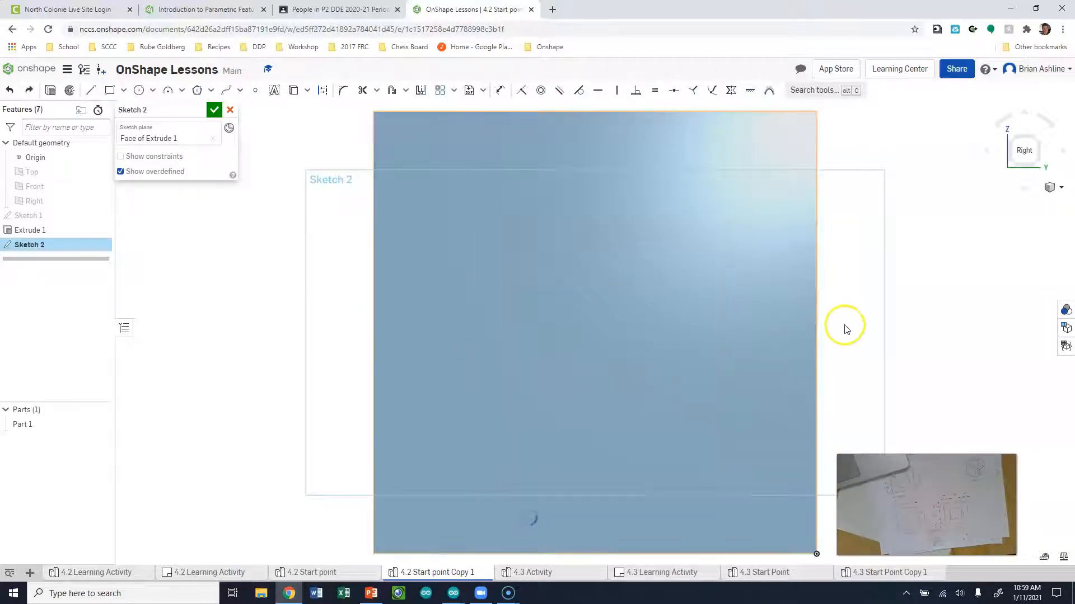
pyautogui.hotkey('ctrl', 'y')
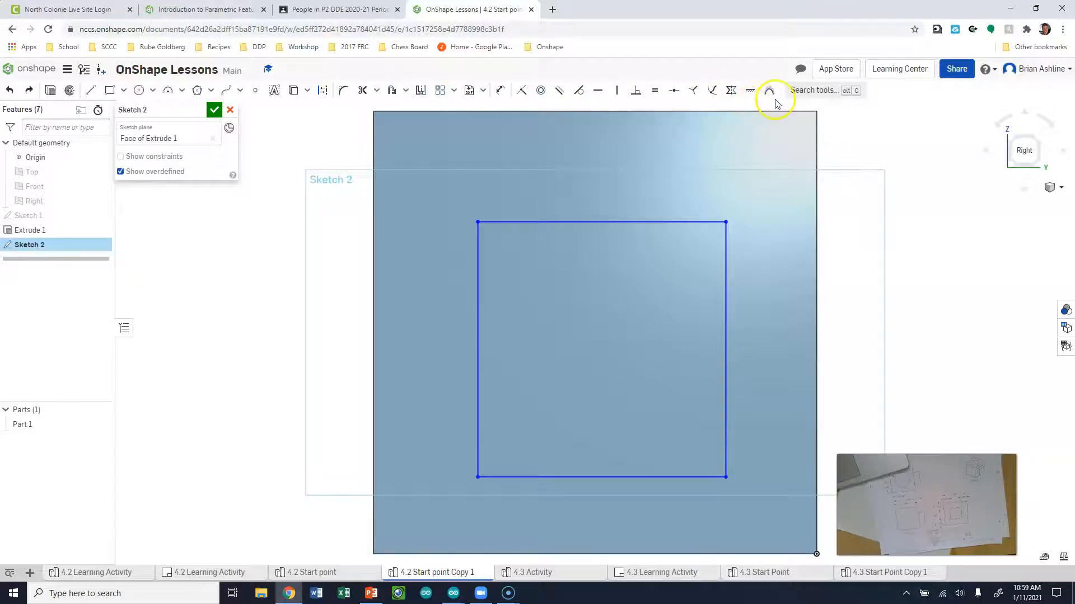
# Dimension the rectangle's top line to a width of 1, after cancelling a stray edge-to-edge dimension
pyautogui.click(502, 100)
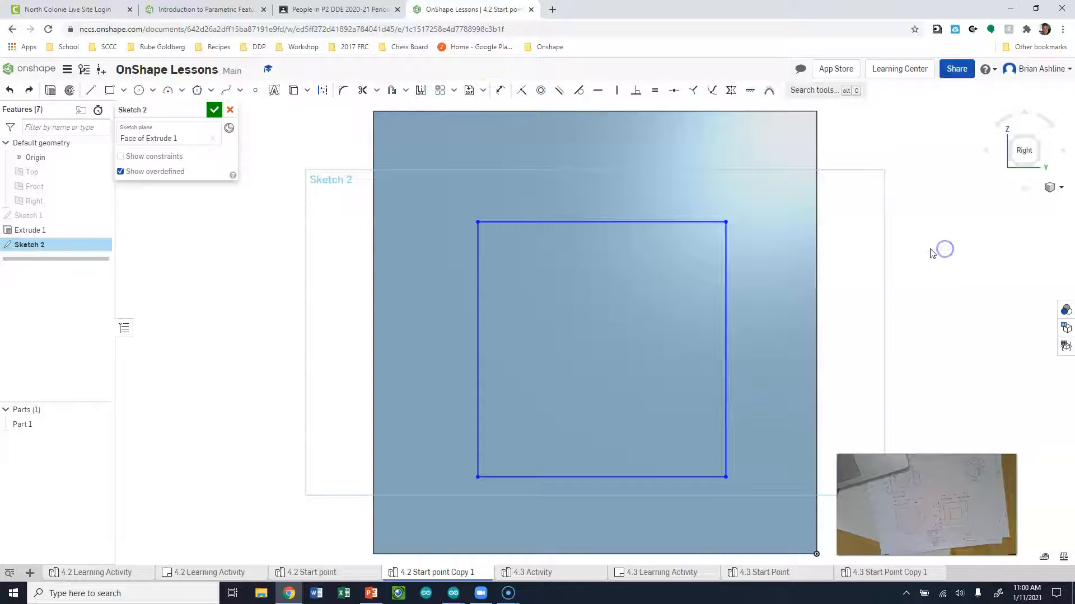
pyautogui.click(602, 112)
pyautogui.click(603, 223)
pyautogui.press('Escape')
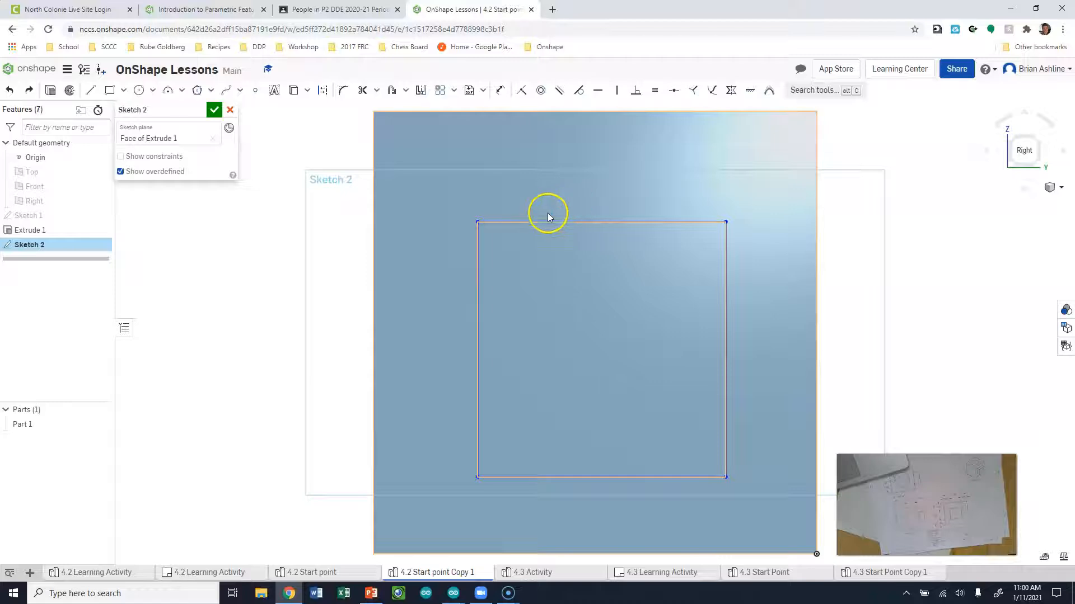
pyautogui.click(500, 90)
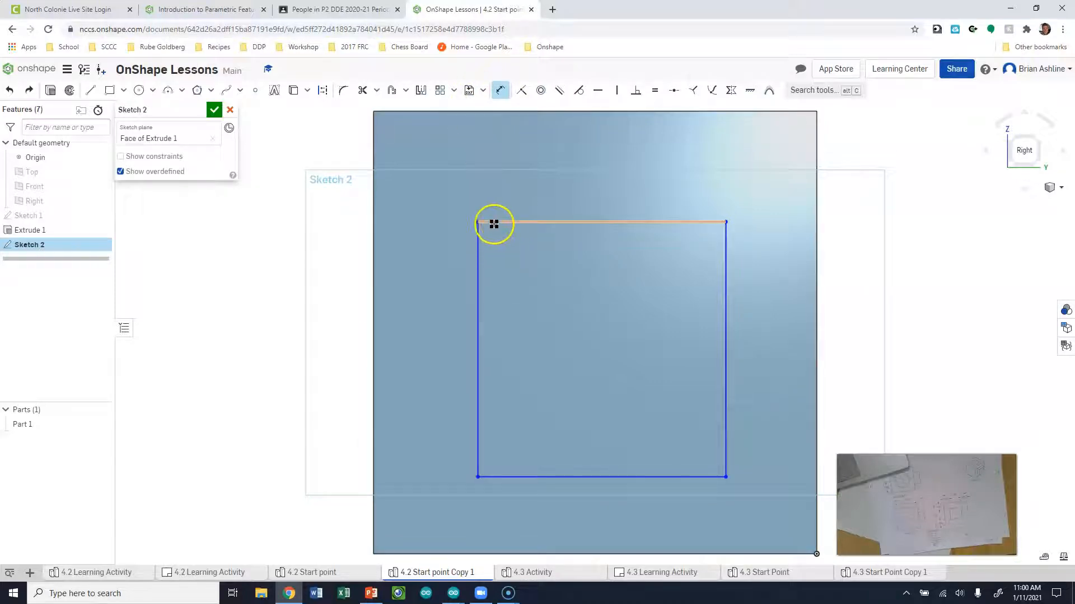
pyautogui.click(649, 224)
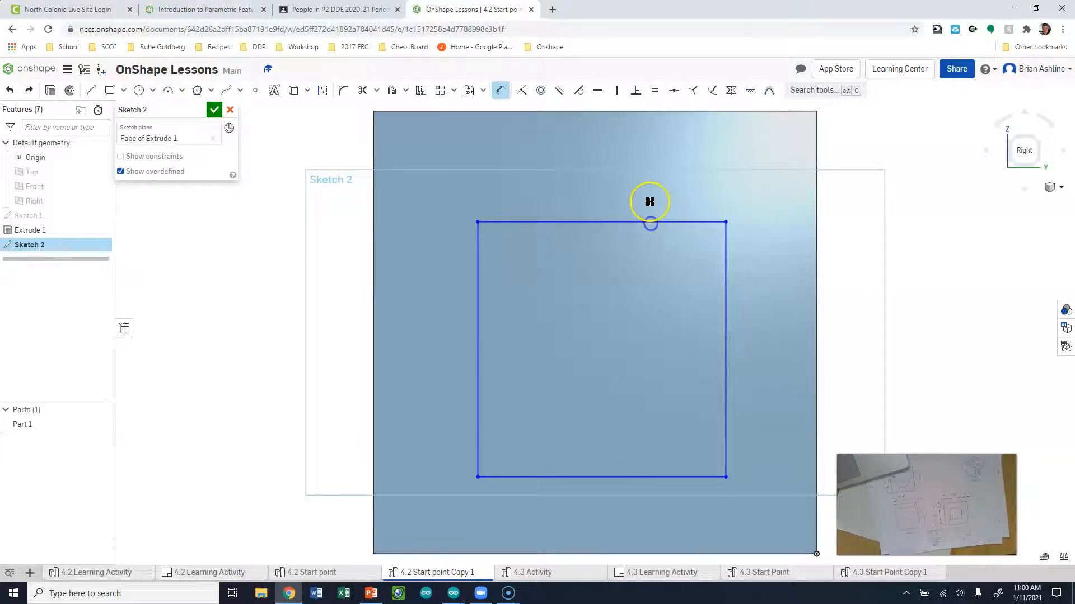
pyautogui.click(591, 157)
pyautogui.write('1')
pyautogui.press('Return')
# Try a corner-to-corner height dimension of 1, then undo it
pyautogui.click(491, 238)
pyautogui.click(491, 464)
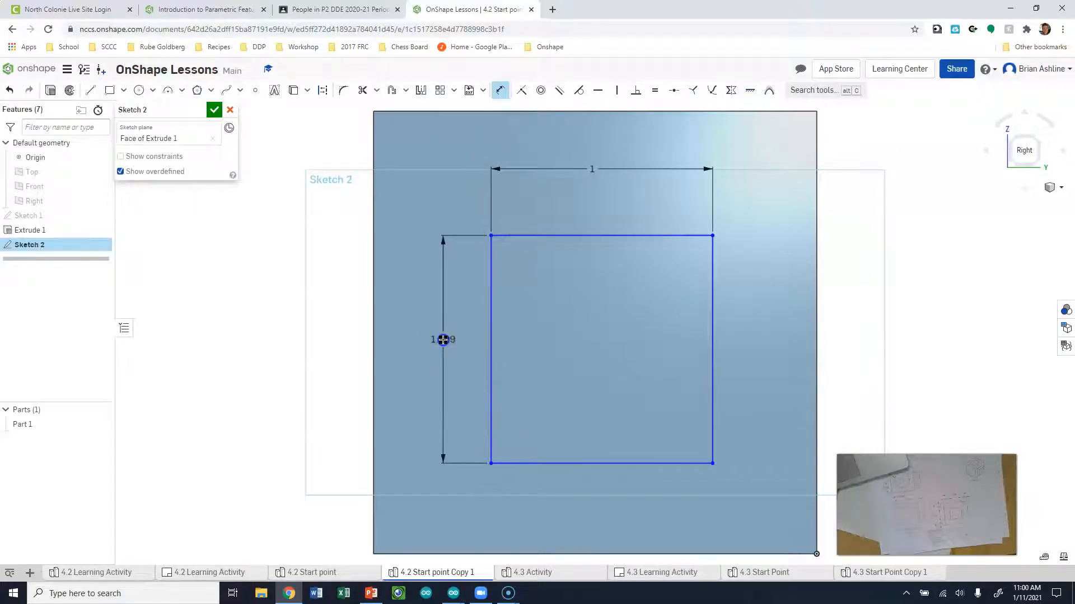
pyautogui.click(450, 358)
pyautogui.write('1')
pyautogui.press('Return')
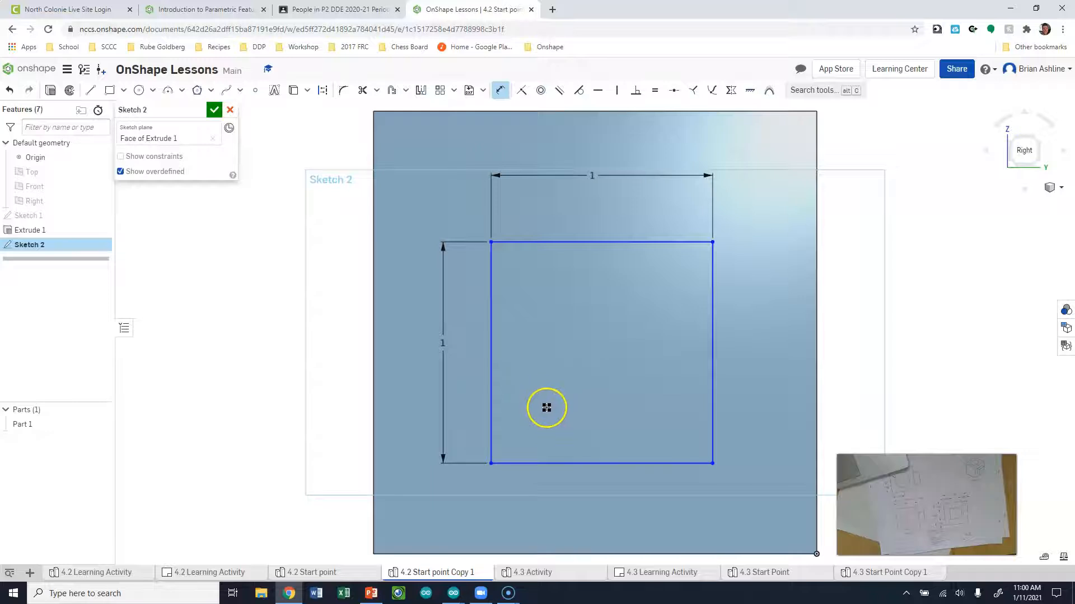
pyautogui.hotkey('ctrl', 'z')
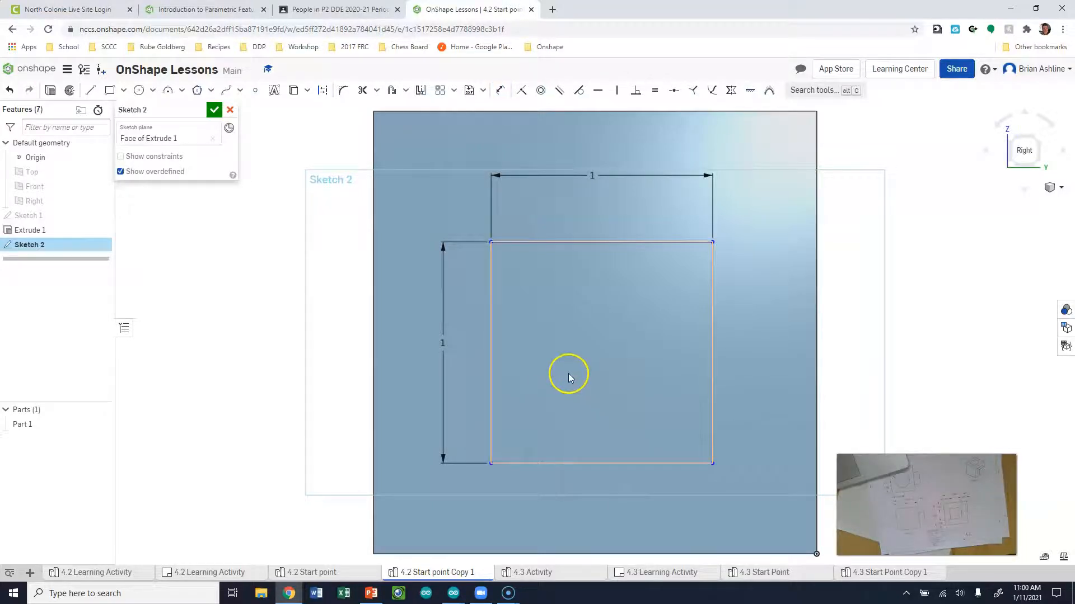
pyautogui.hotkey('ctrl', 'z')
# Add a top-to-bottom edge height dimension of 1, then undo it again
pyautogui.press('d')
pyautogui.click(530, 234)
pyautogui.click(532, 463)
pyautogui.click(438, 345)
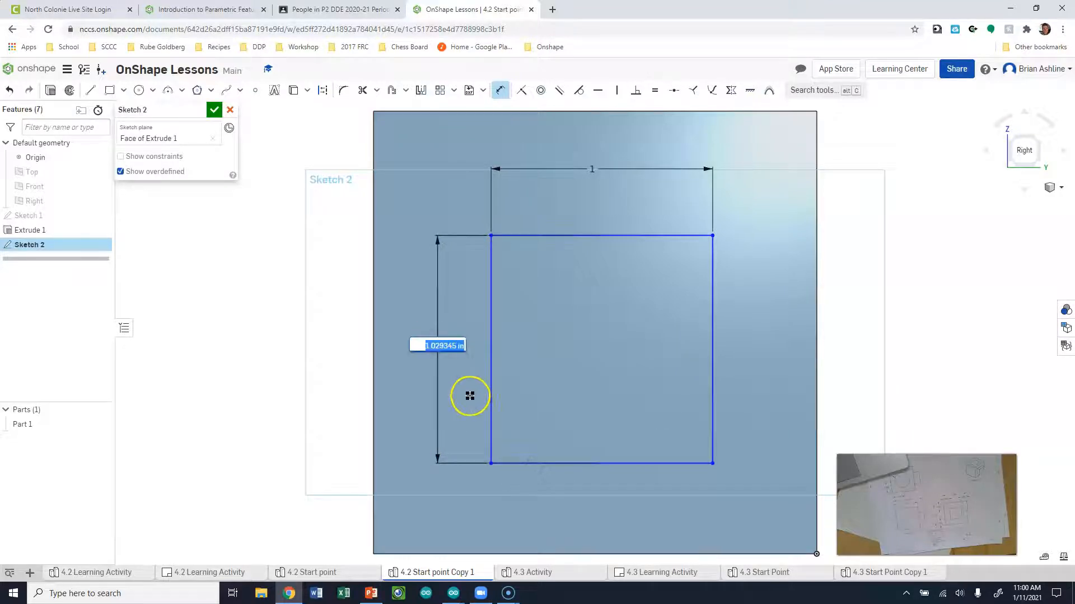
pyautogui.write('1')
pyautogui.press('Return')
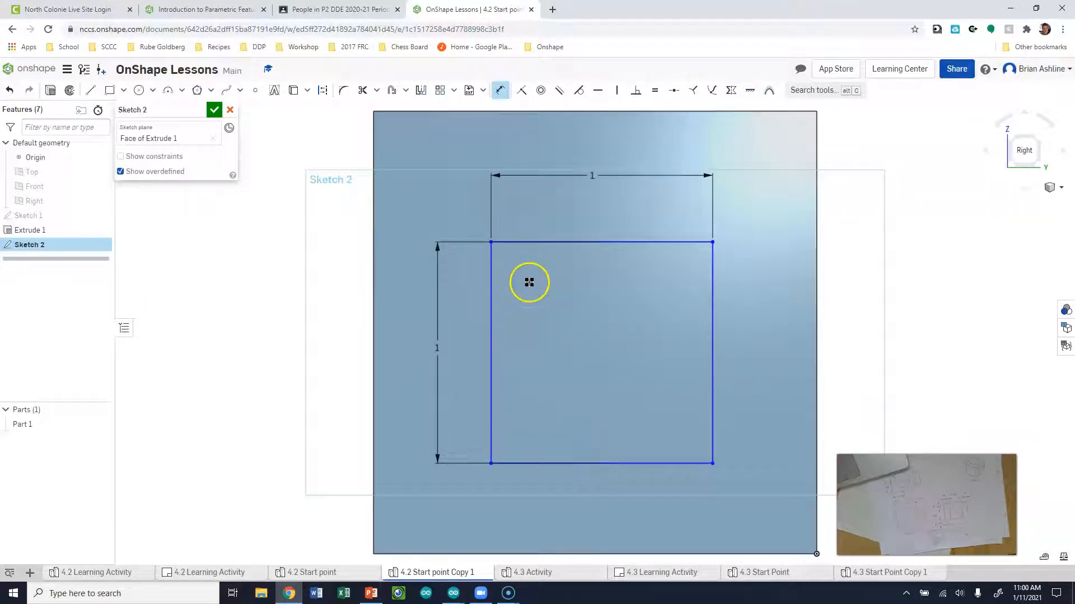
pyautogui.press('Escape')
pyautogui.hotkey('ctrl', 'z')
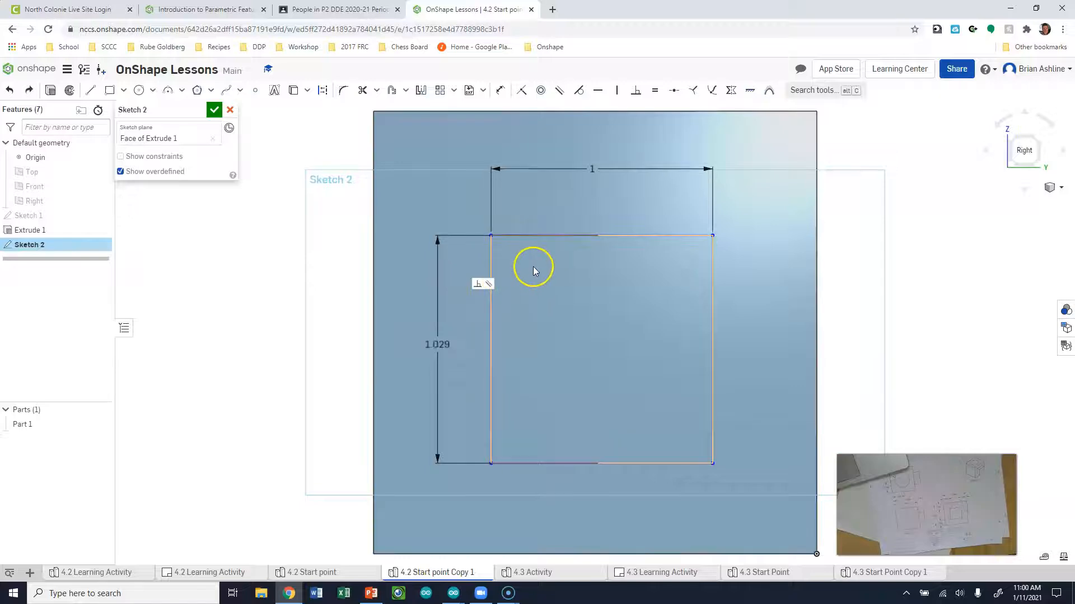
pyautogui.hotkey('ctrl', 'z')
# Dimension the rectangle's height to 1 using its bottom edge
pyautogui.press('d')
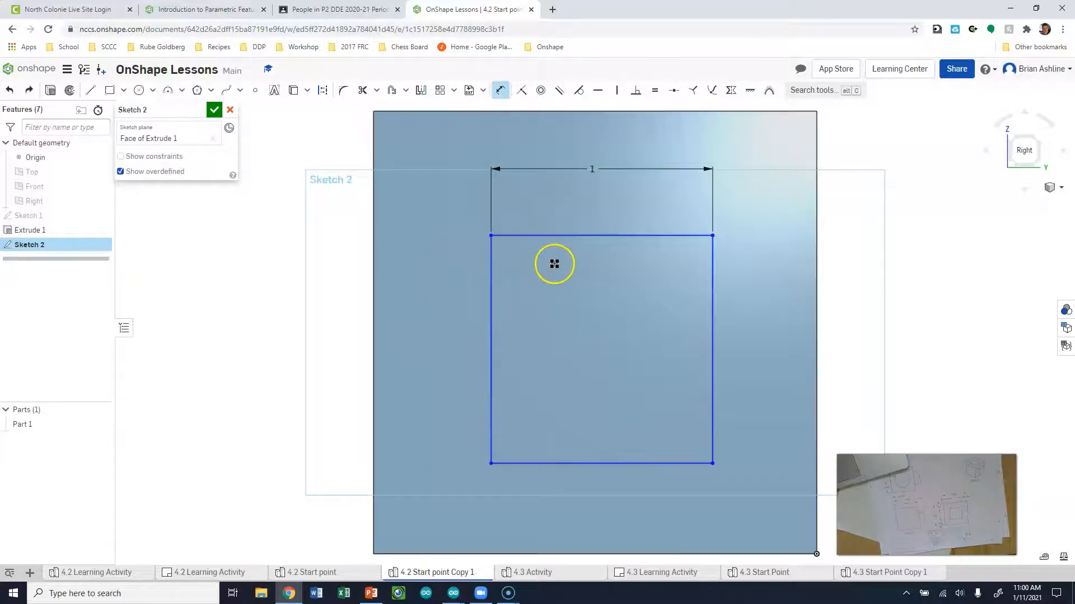
pyautogui.click(493, 461)
pyautogui.click(460, 357)
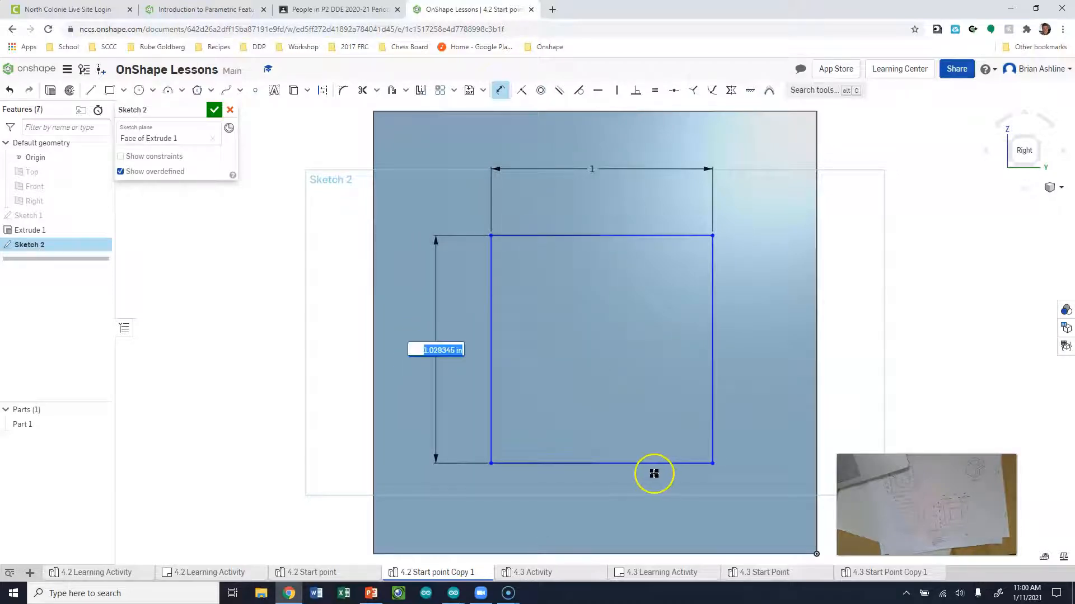
pyautogui.write('1')
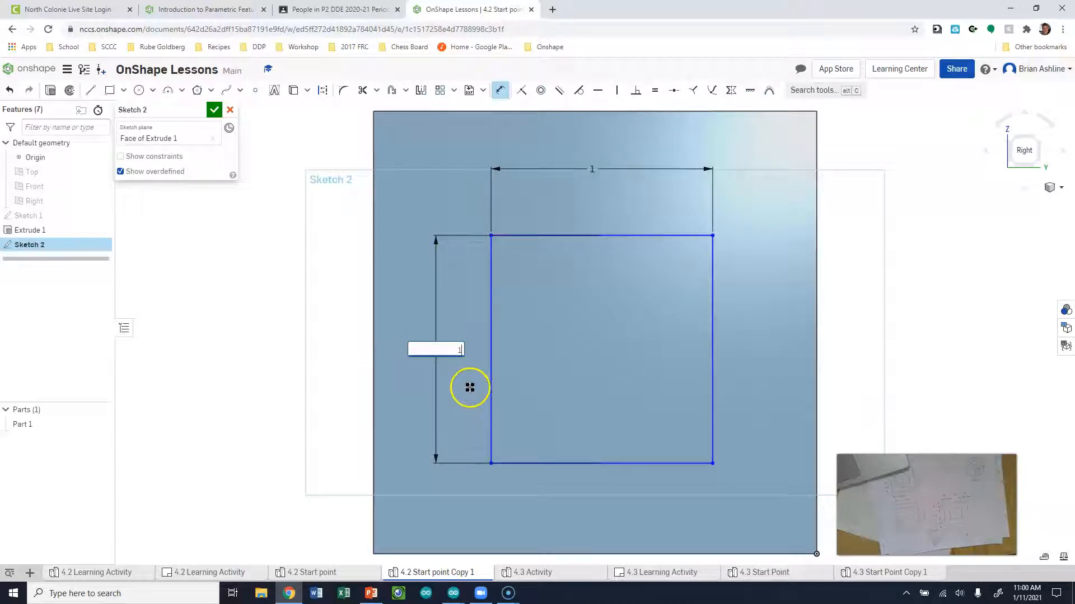
pyautogui.press('Return')
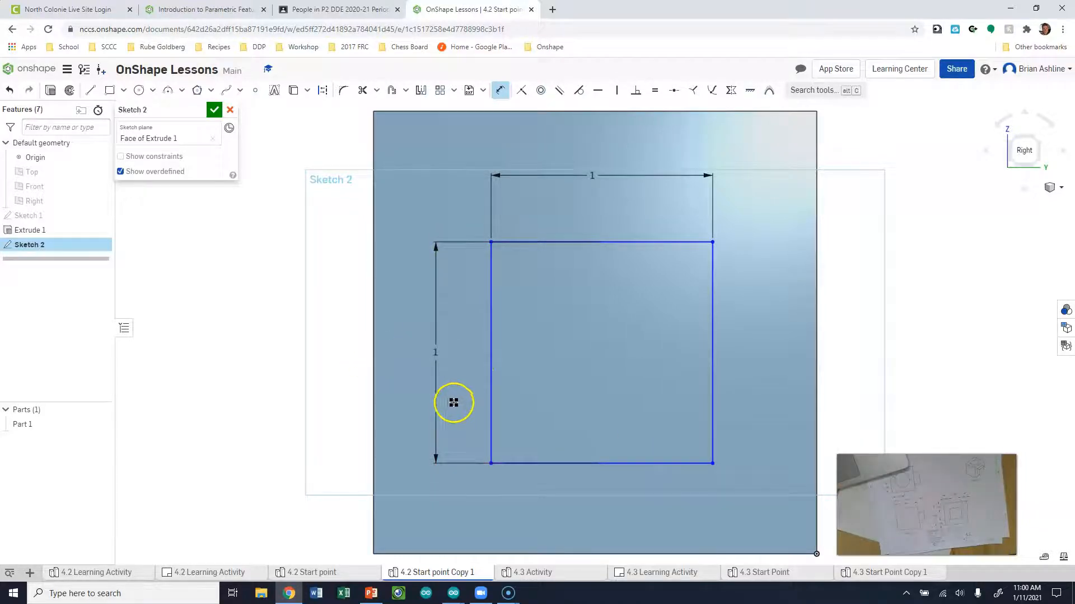
# Set the square's top edge 0.5 in below the face's top edge
pyautogui.click(557, 242)
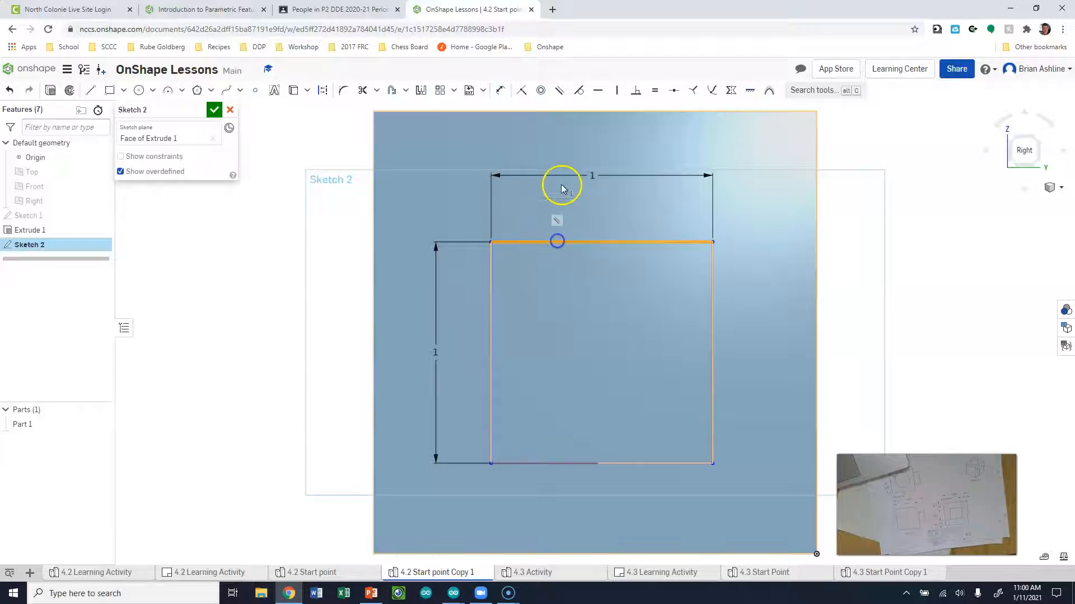
pyautogui.click(557, 112)
pyautogui.press('d')
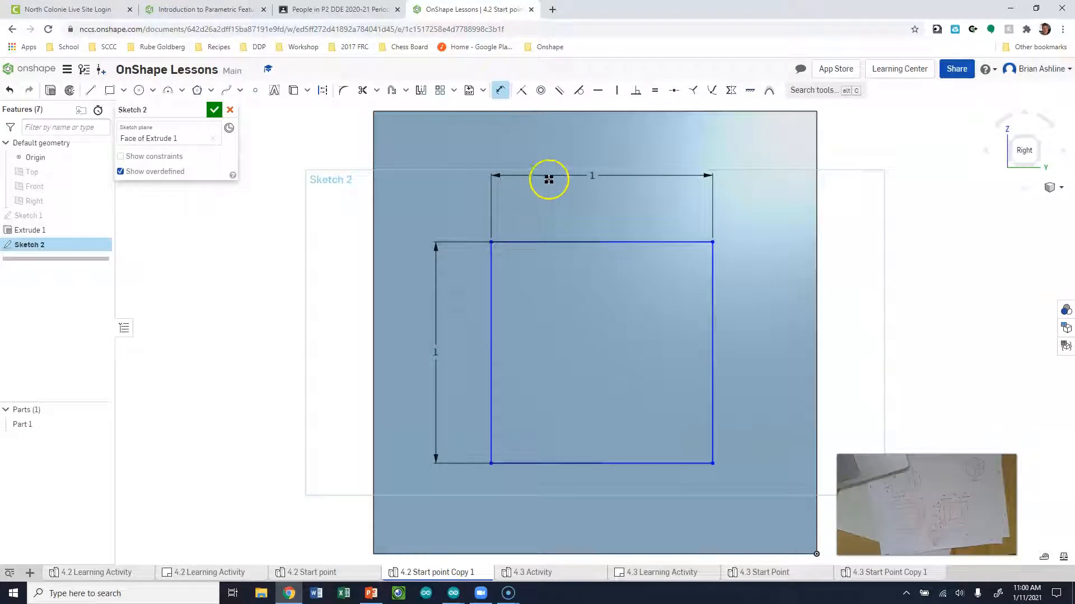
pyautogui.click(542, 113)
pyautogui.click(533, 242)
pyautogui.click(523, 152)
pyautogui.write('0.5')
pyautogui.press('Return')
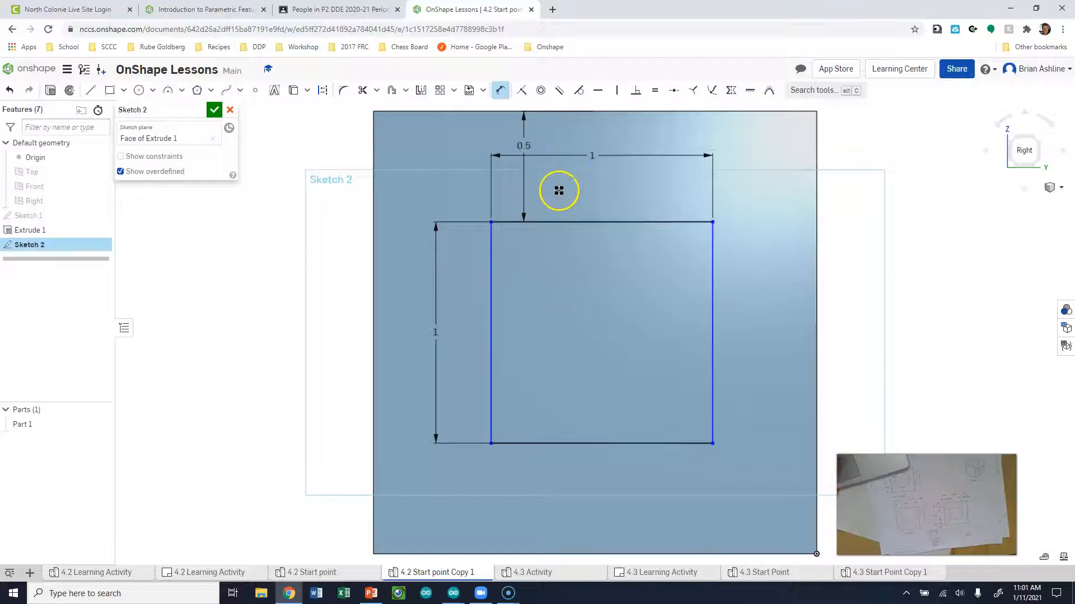
# Set the square's left side 0.5 in from the face's left edge
pyautogui.click(491, 262)
pyautogui.click(376, 284)
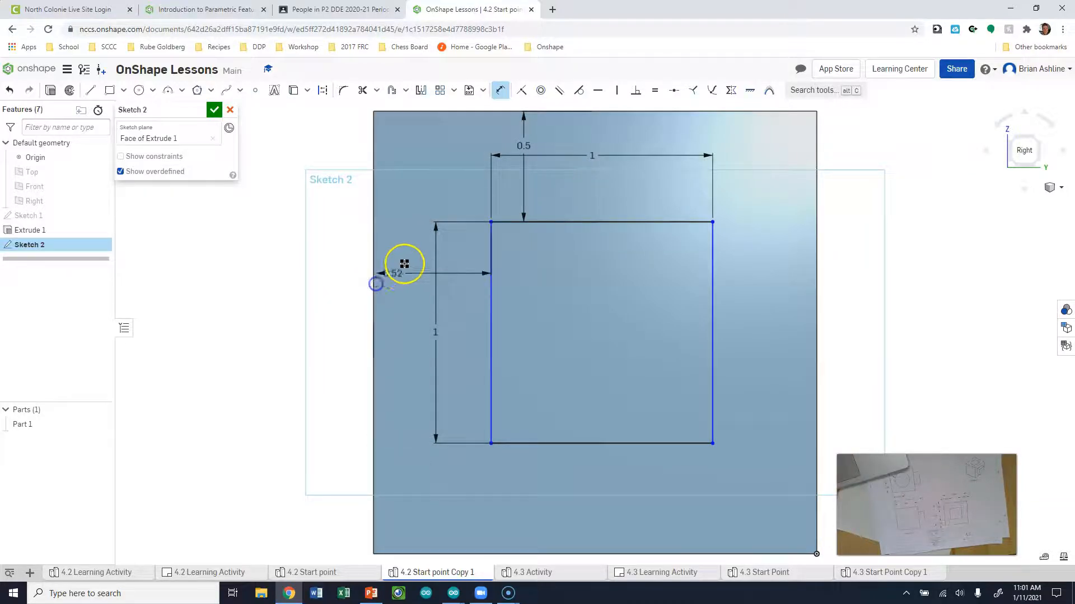
pyautogui.click(408, 257)
pyautogui.write('0.5')
pyautogui.press('Return')
pyautogui.click(538, 338)
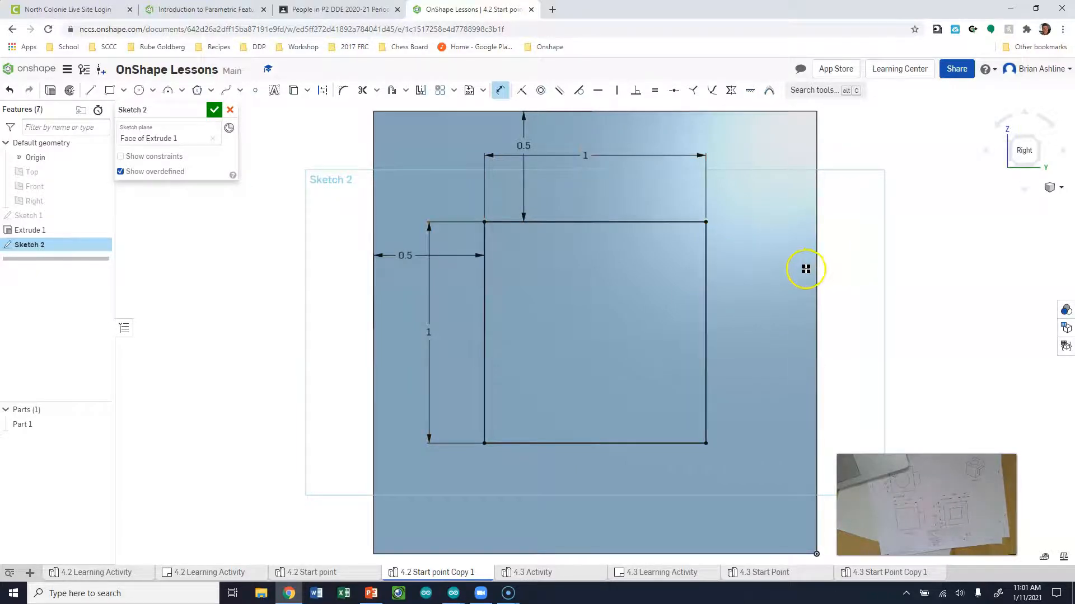
pyautogui.press('Escape')
# Replace the width dimension with a 0.5 in gap to the face's right edge and finish Sketch 2
pyautogui.click(631, 157)
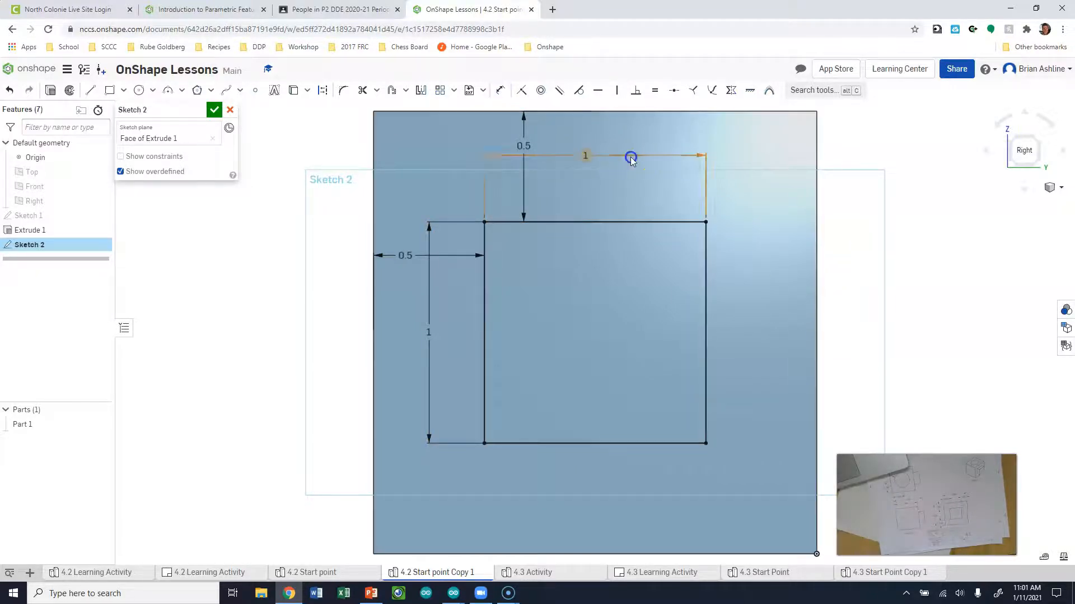
pyautogui.press('Delete')
pyautogui.press('d')
pyautogui.click(708, 259)
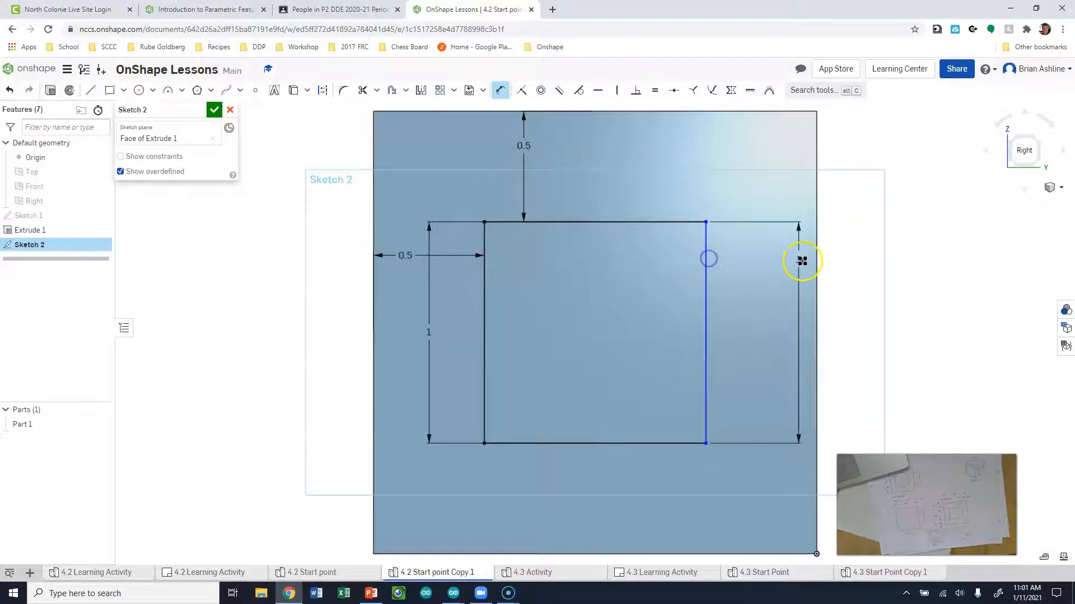
pyautogui.click(816, 260)
pyautogui.click(764, 276)
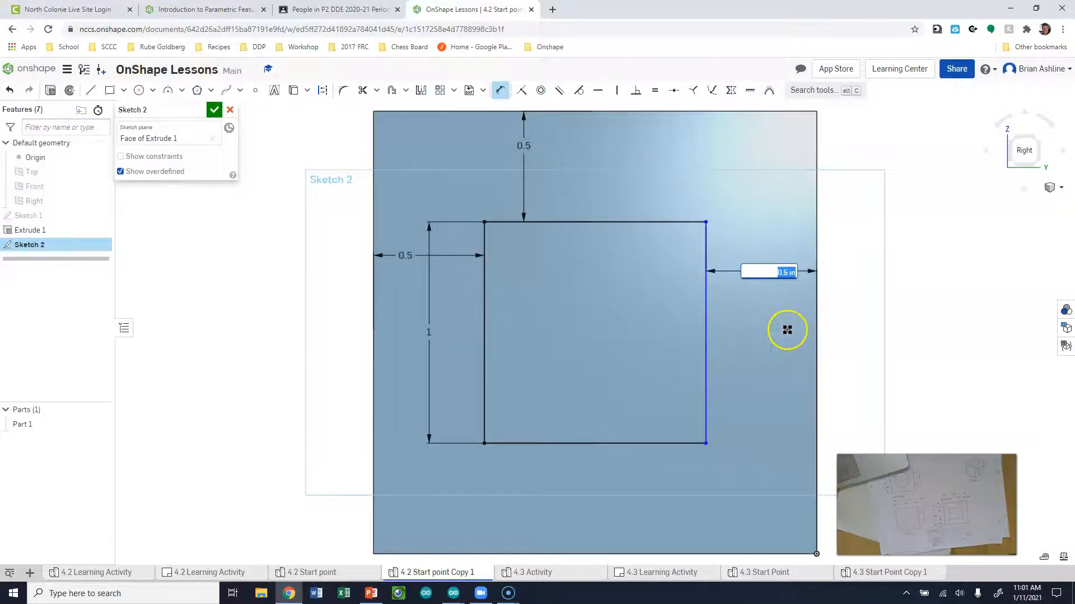
pyautogui.press('Return')
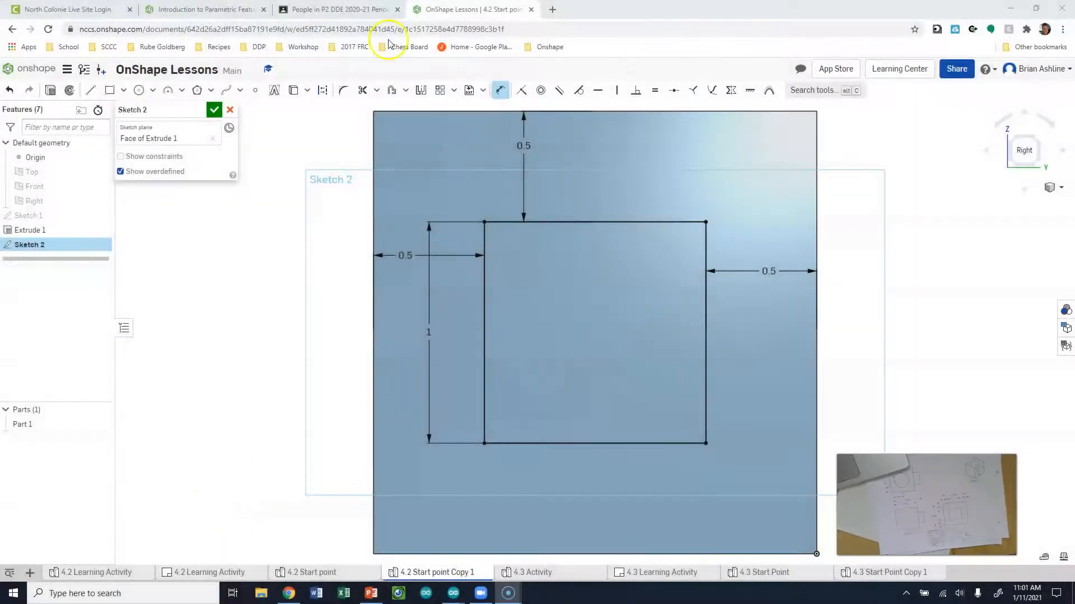
pyautogui.click(213, 110)
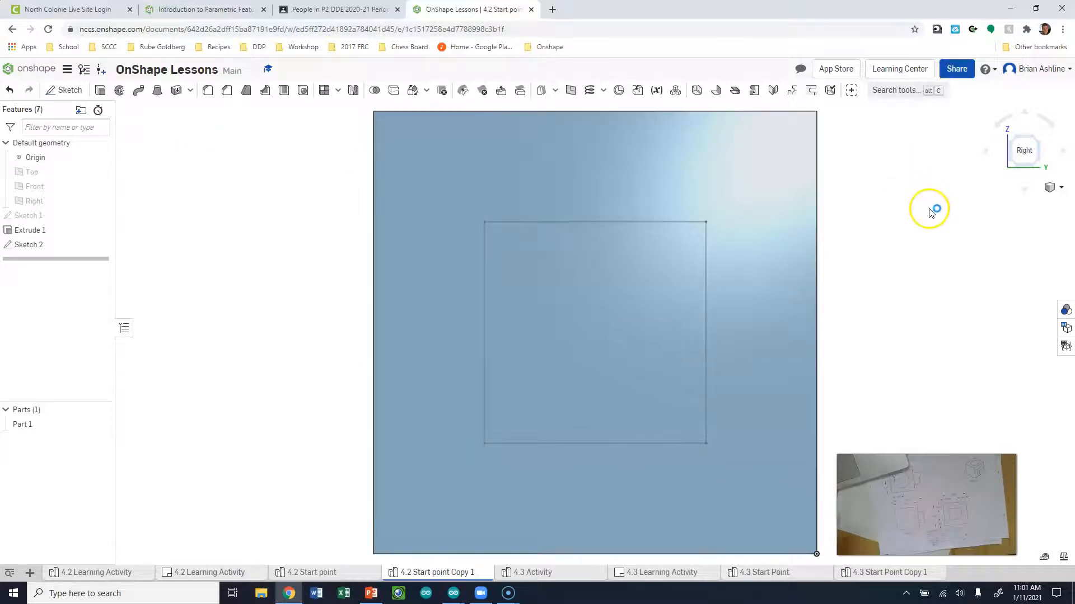
# Switch to the isometric view to see the whole cube with the square sketch on its side
pyautogui.hotkey('shift', '7')
pyautogui.click(915, 227)
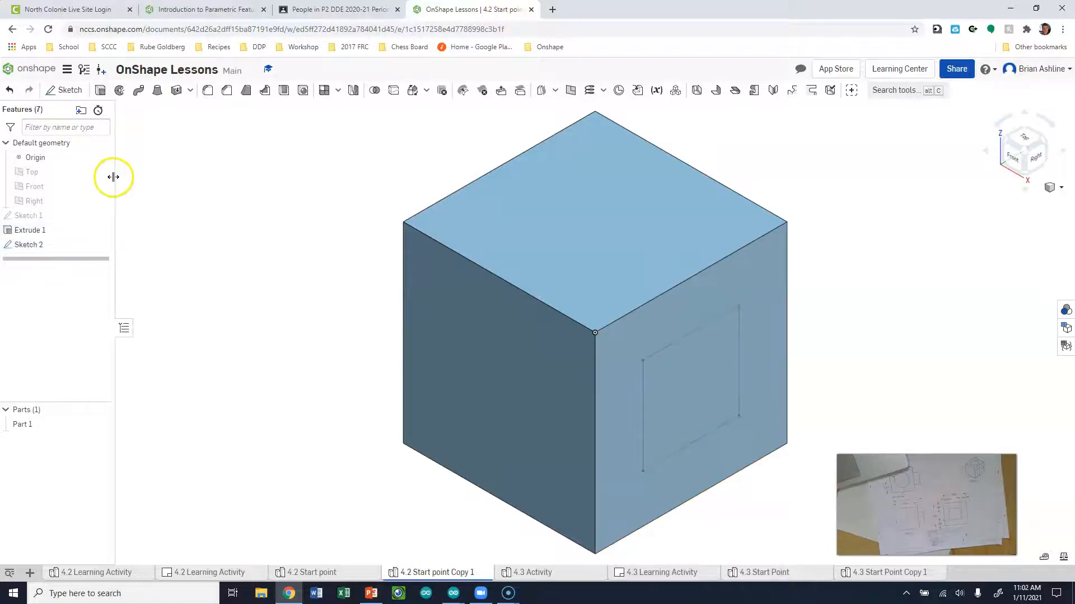
pyautogui.click(224, 184)
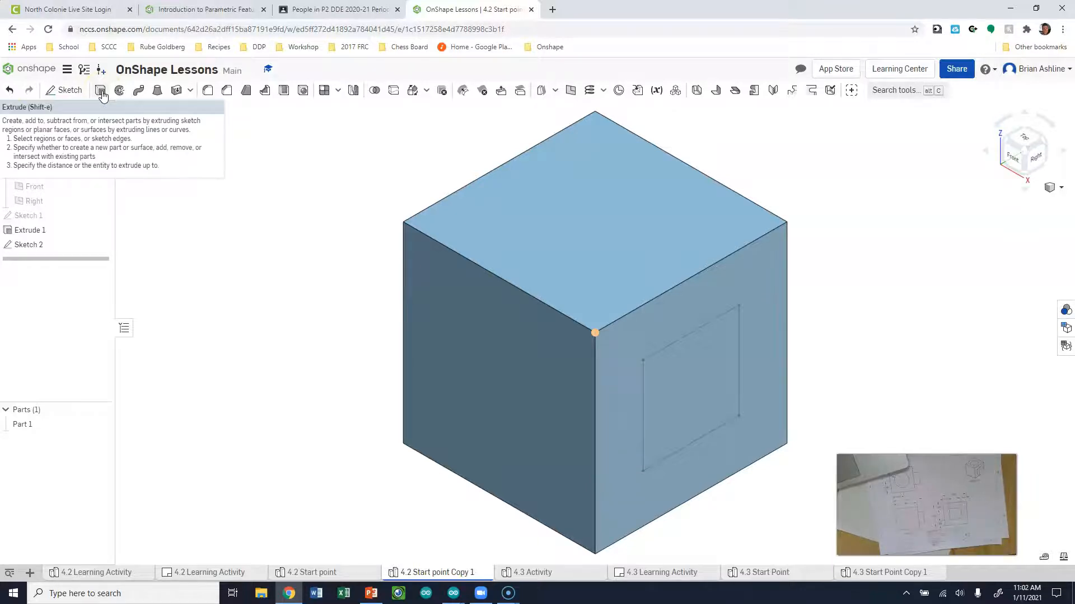
# Start an extrude on the Sketch 2 square region with the Add option
pyautogui.click(101, 93)
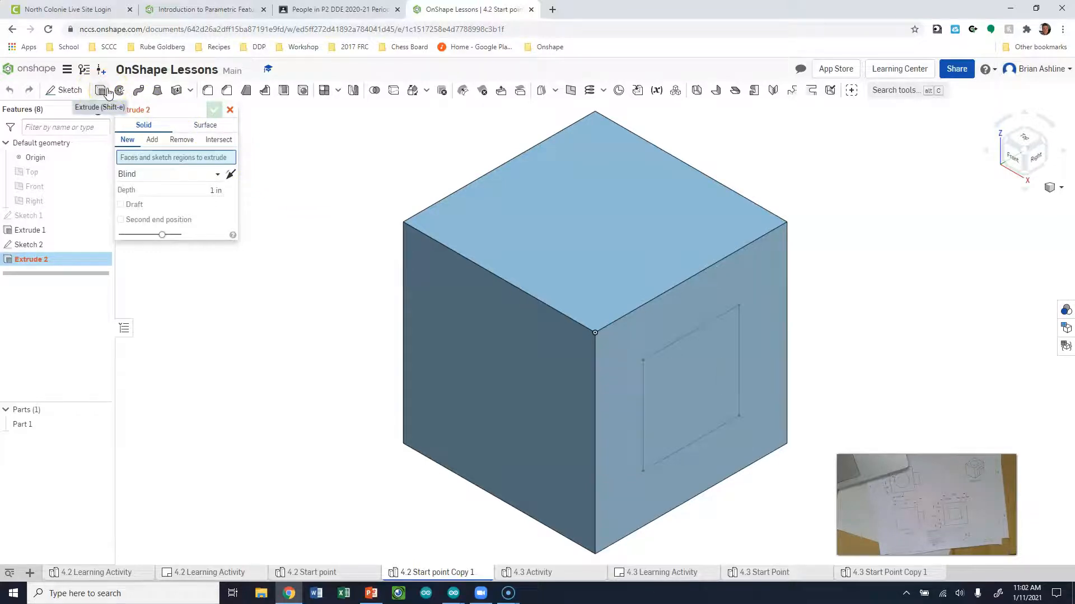
pyautogui.click(252, 155)
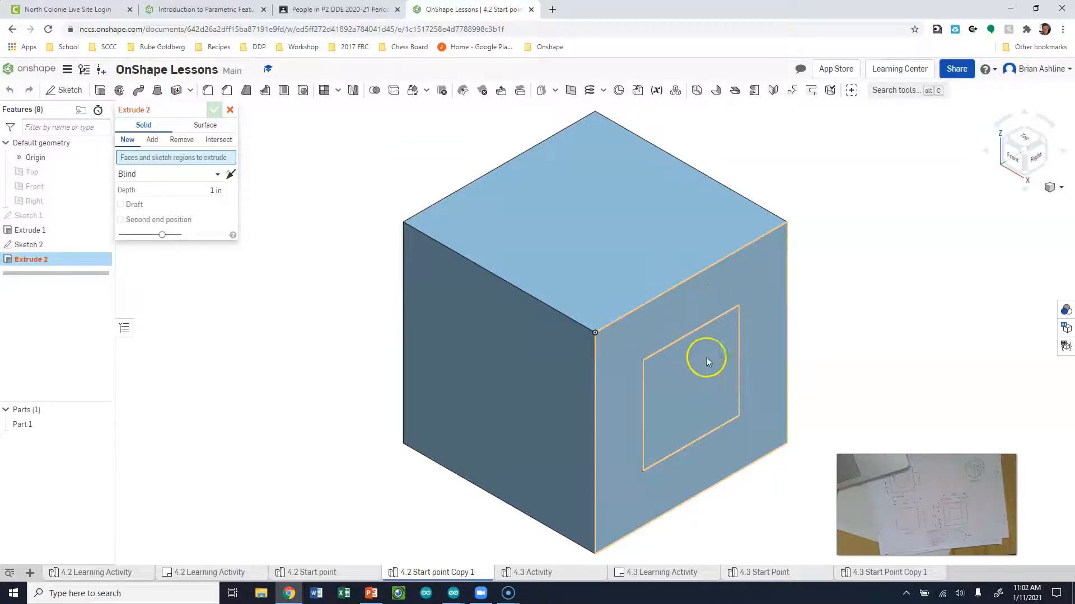
pyautogui.click(698, 314)
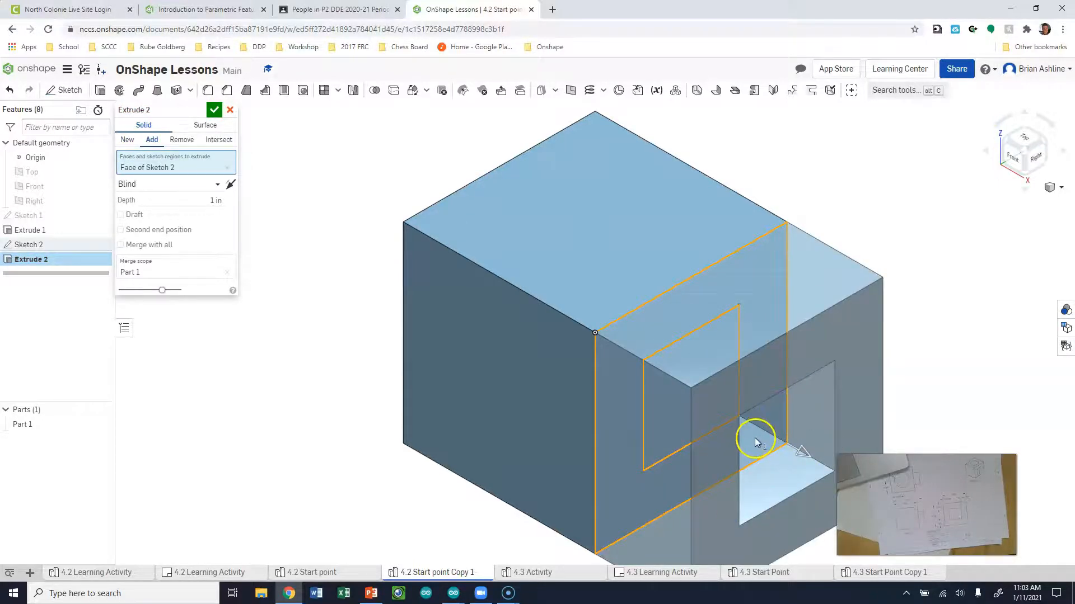
pyautogui.hotkey('ctrl', 'z')
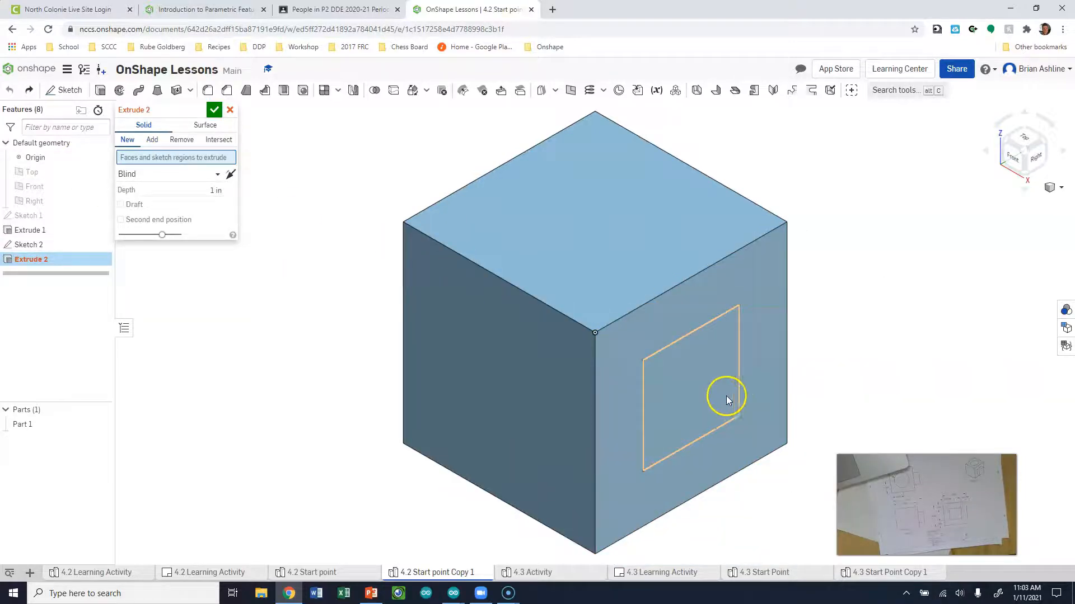
pyautogui.click(670, 368)
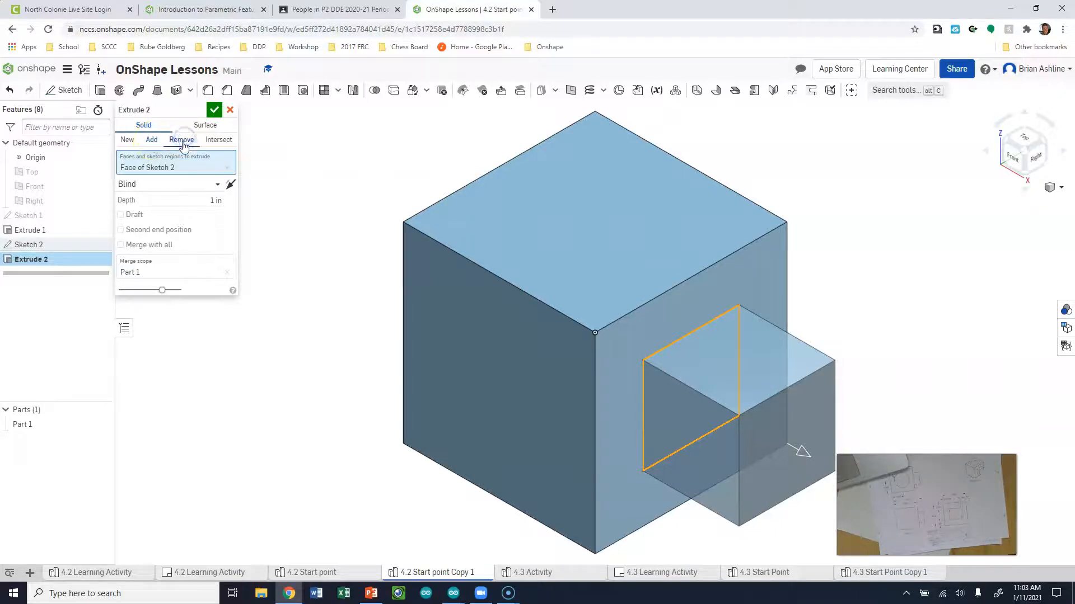
pyautogui.click(150, 140)
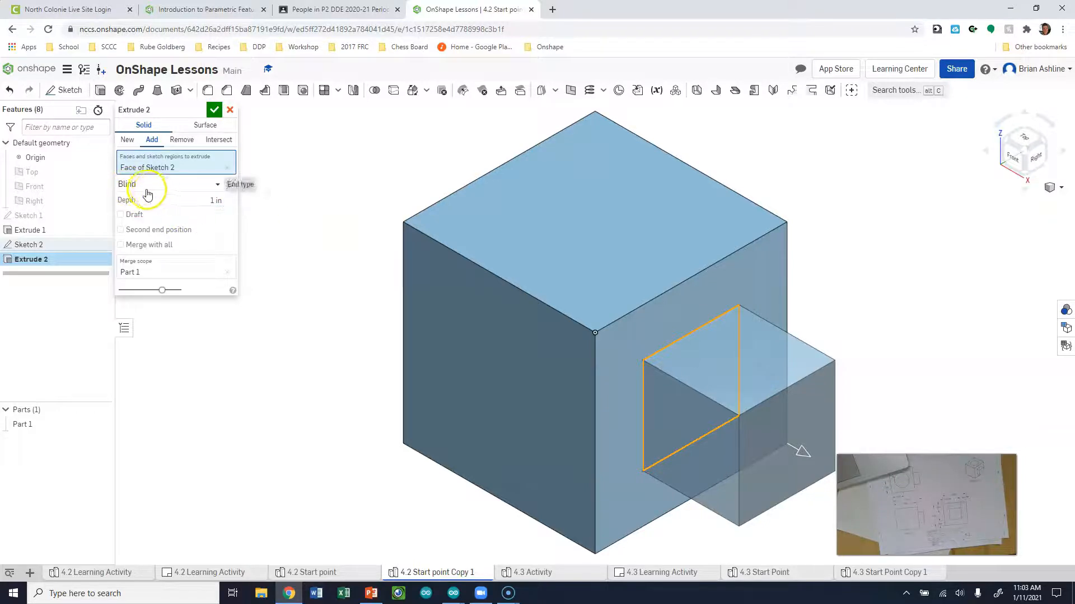
# Set the extrude depth to 0.5 in and accept the square boss
pyautogui.moveTo(168, 204); pyautogui.dragTo(723, 402)
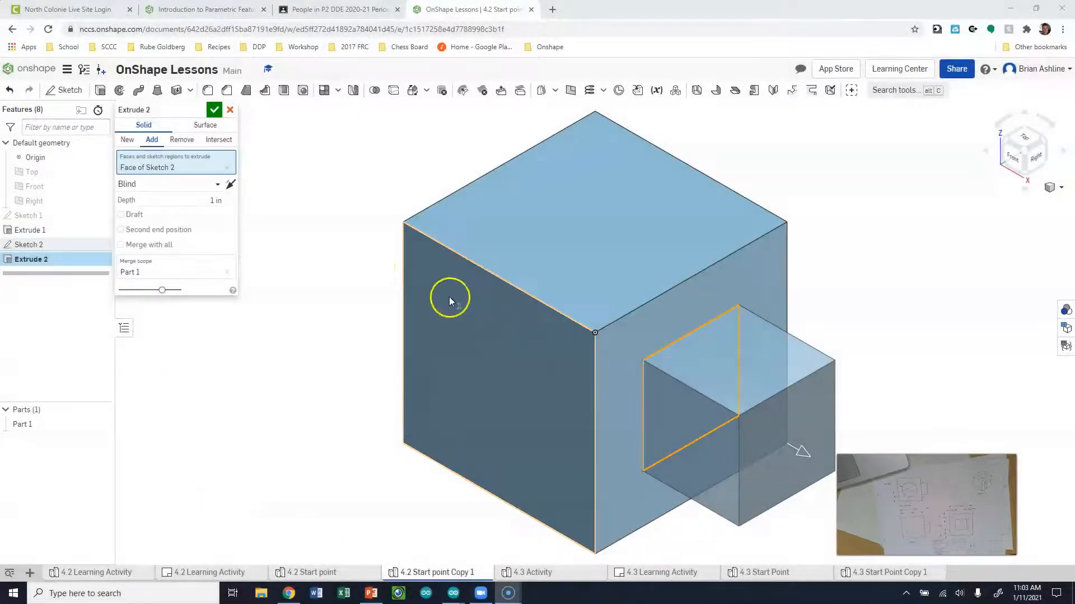
pyautogui.moveTo(200, 200); pyautogui.dragTo(231, 204)
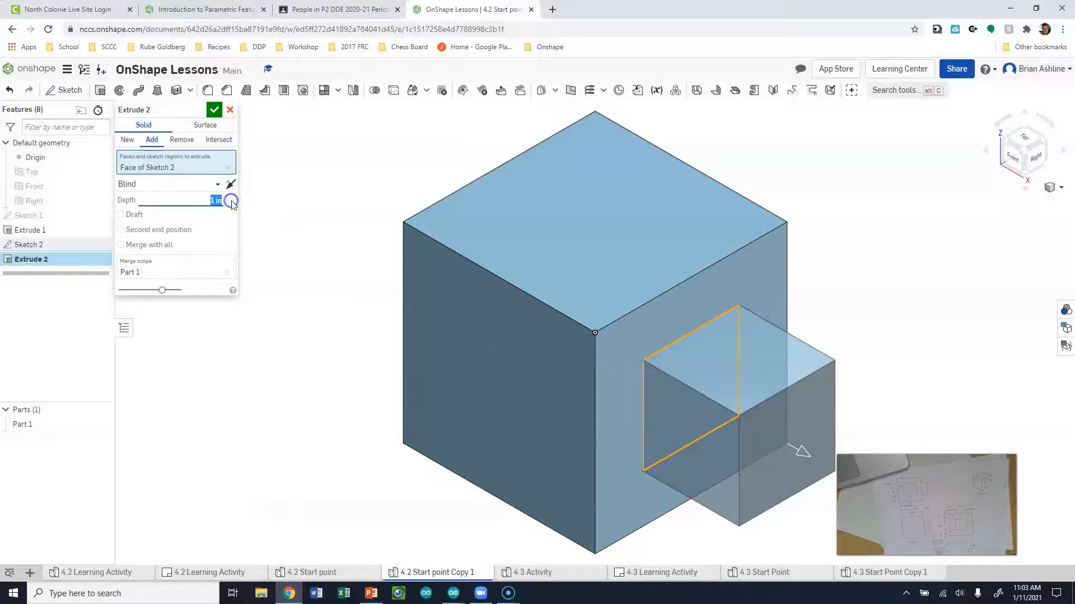
pyautogui.write('.5')
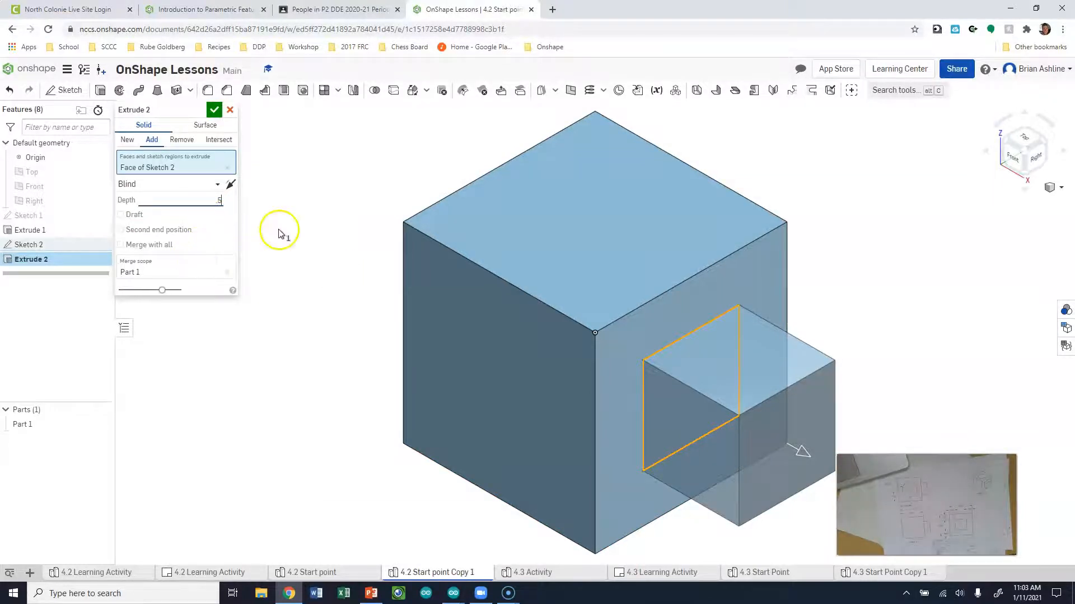
pyautogui.click(215, 110)
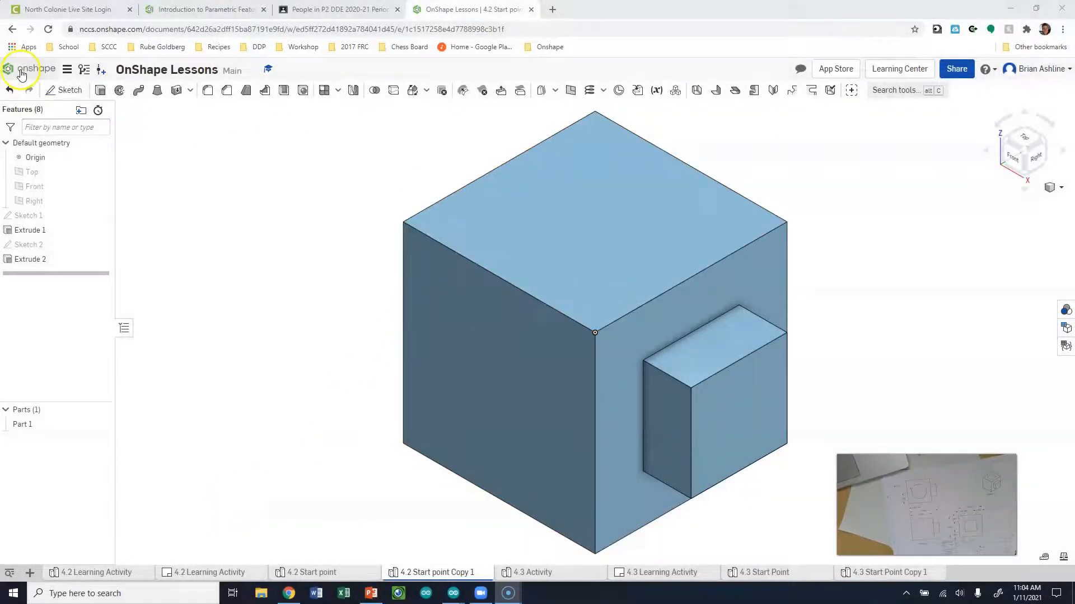
# Start Sketch 3 on the cube's top face, viewed straight down from Top
pyautogui.click(64, 90)
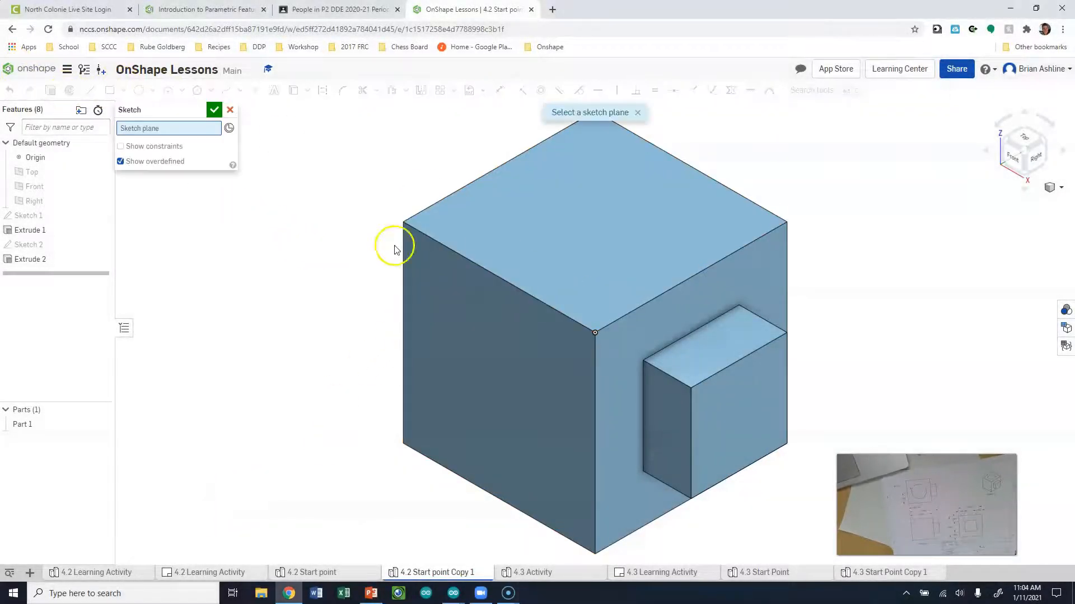
pyautogui.click(617, 192)
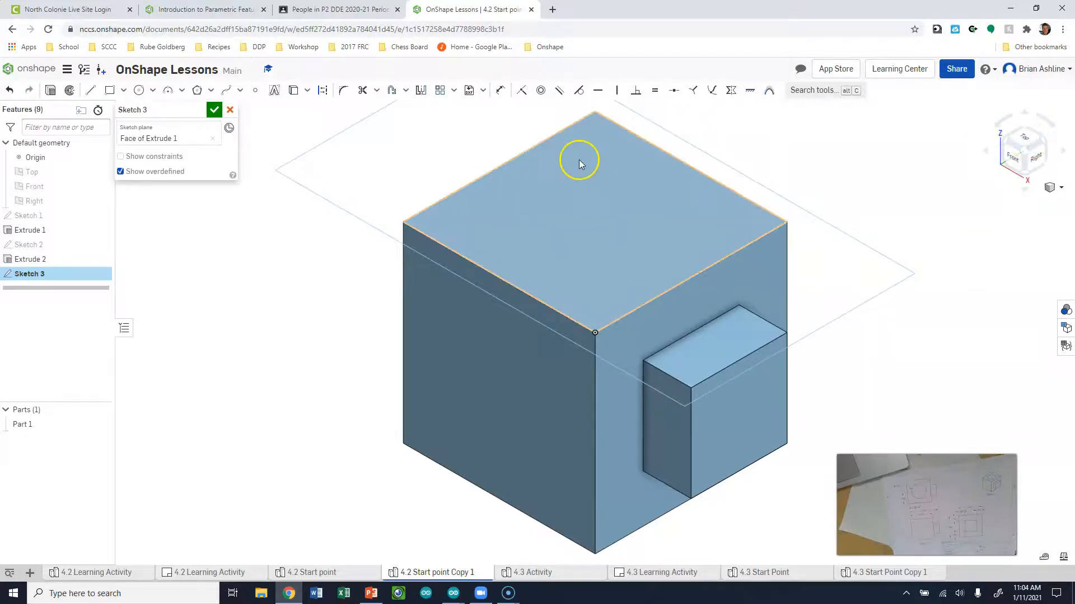
pyautogui.click(1025, 147)
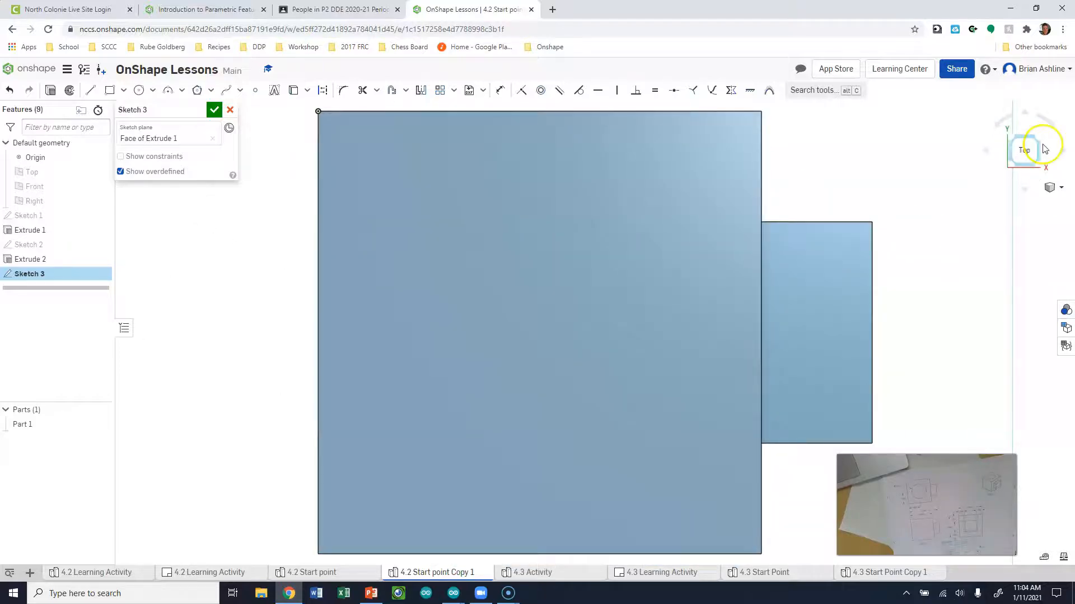
pyautogui.click(1019, 157)
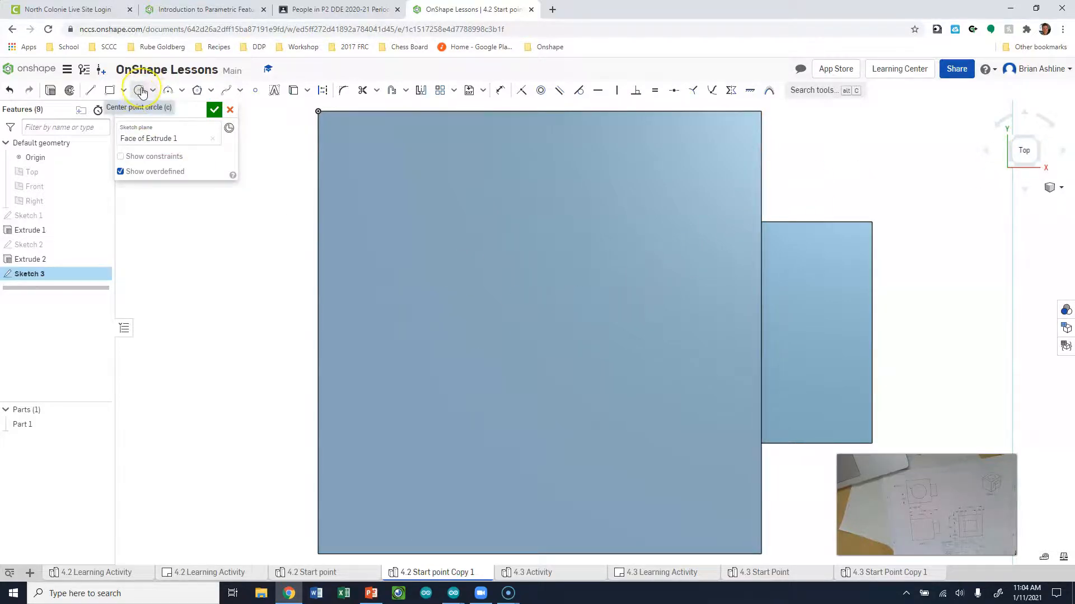
# Draw a centre-point circle on the cube's top face, undoing the first 1.25 diameter entry
pyautogui.click(458, 294)
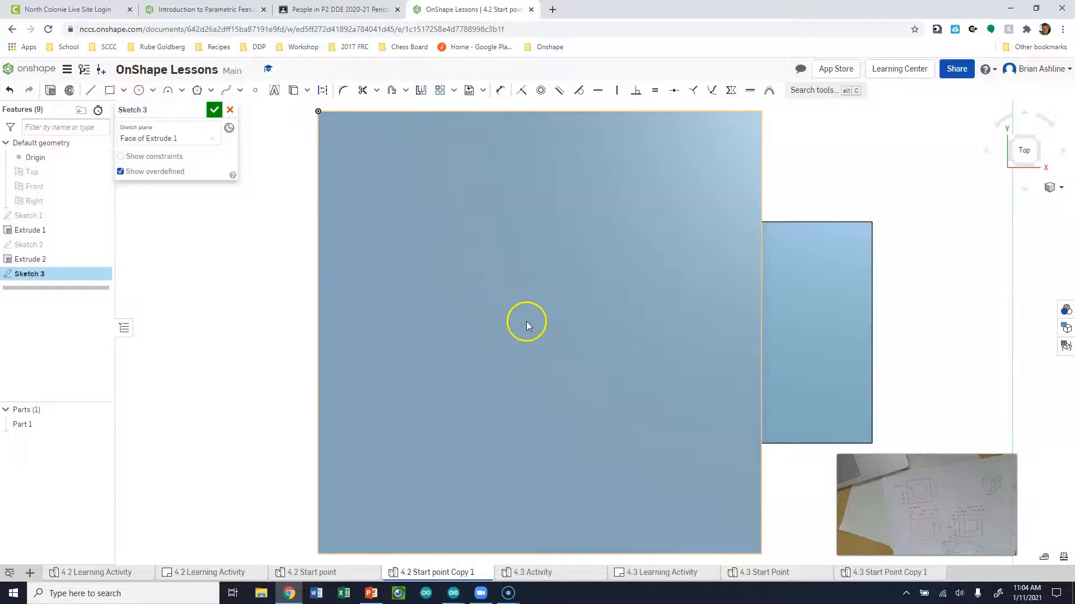
pyautogui.press('c')
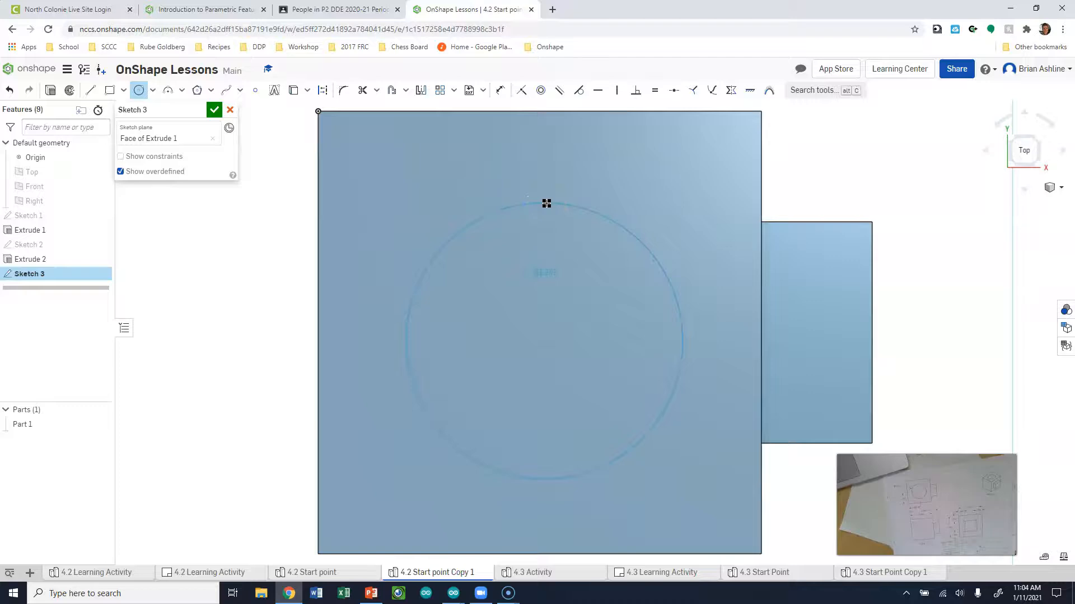
pyautogui.click(547, 203)
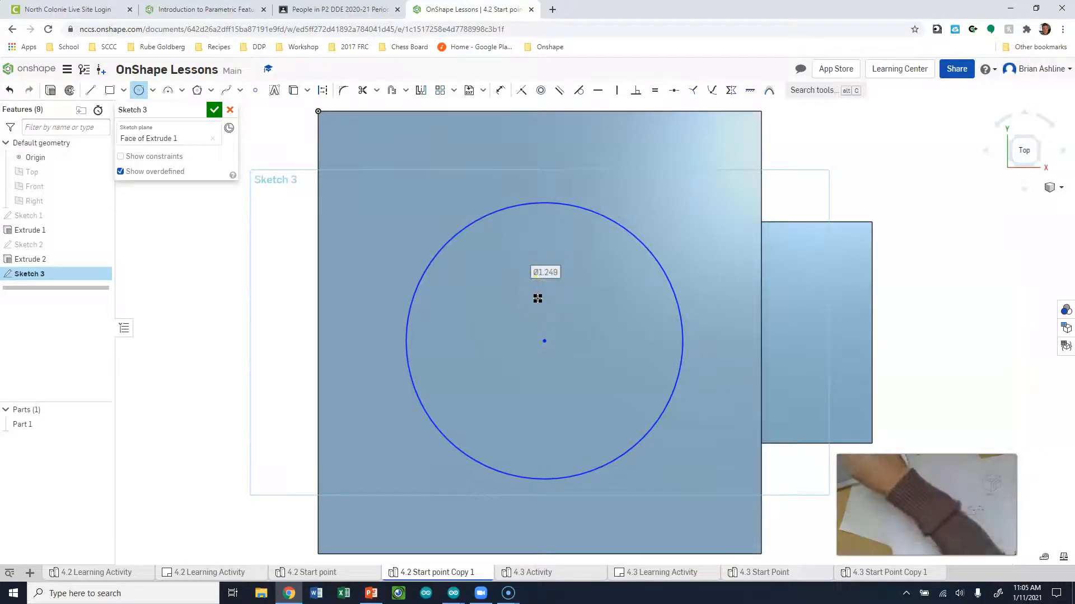
pyautogui.write('1.25')
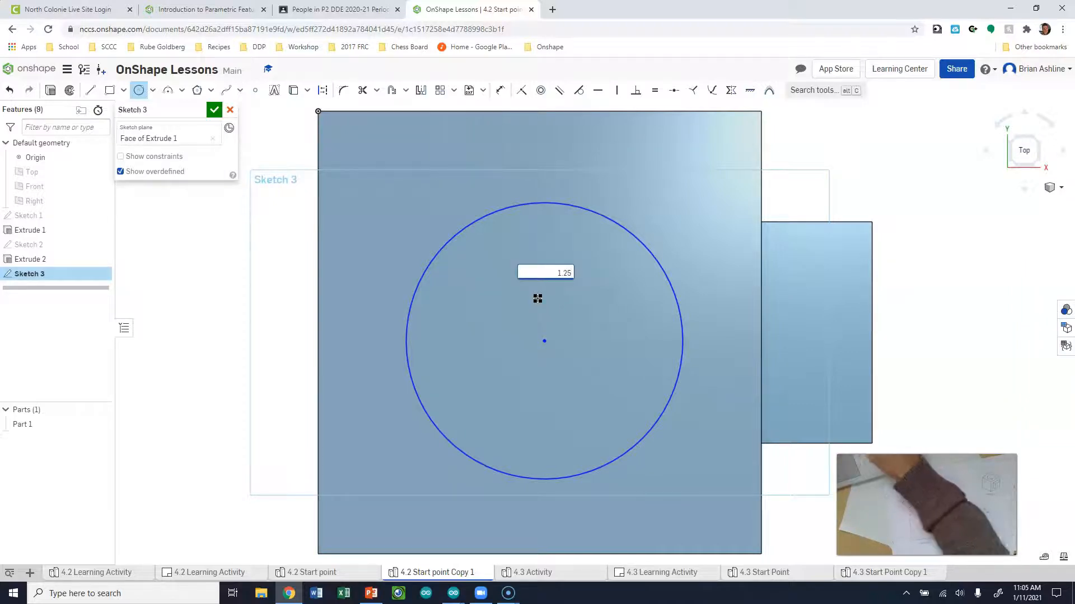
pyautogui.press('Return')
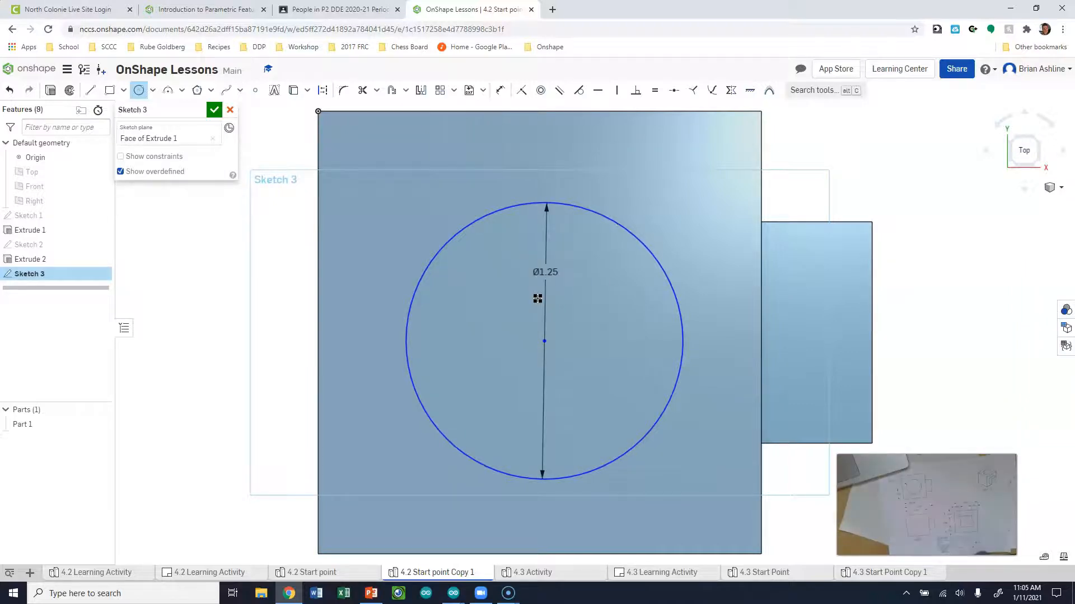
pyautogui.hotkey('ctrl', 'z')
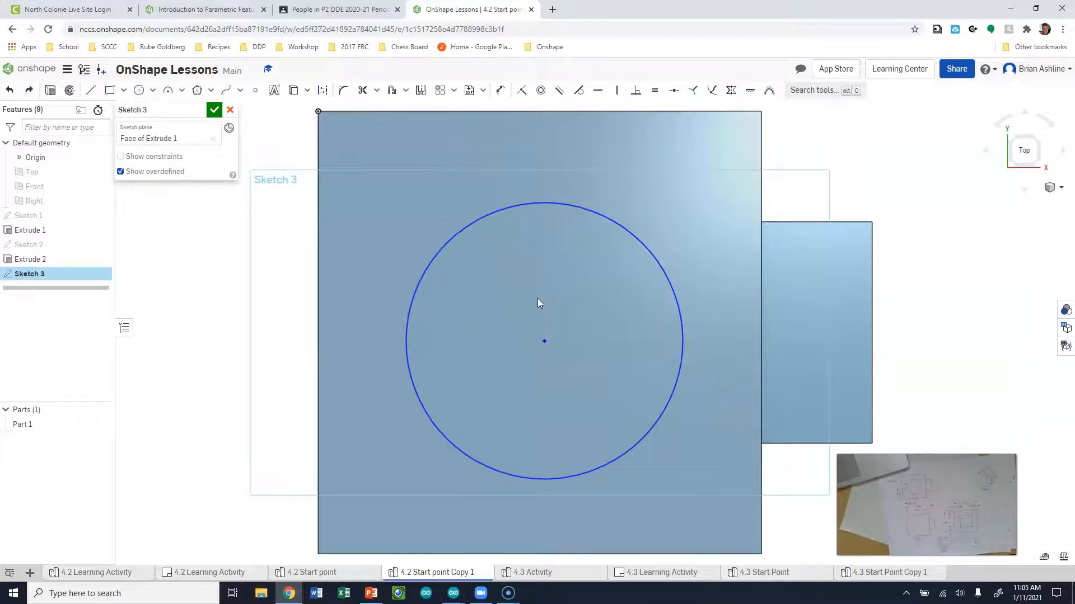
# Dimension the circle's diameter as 1.25
pyautogui.press('d')
pyautogui.click(636, 235)
pyautogui.click(571, 286)
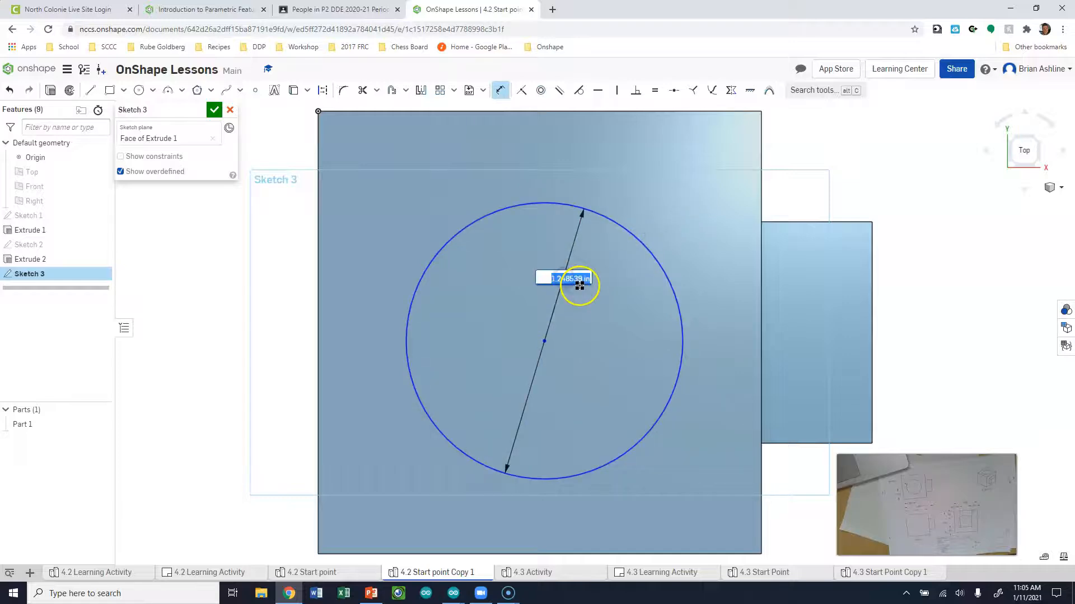
pyautogui.write('1.25')
pyautogui.press('Return')
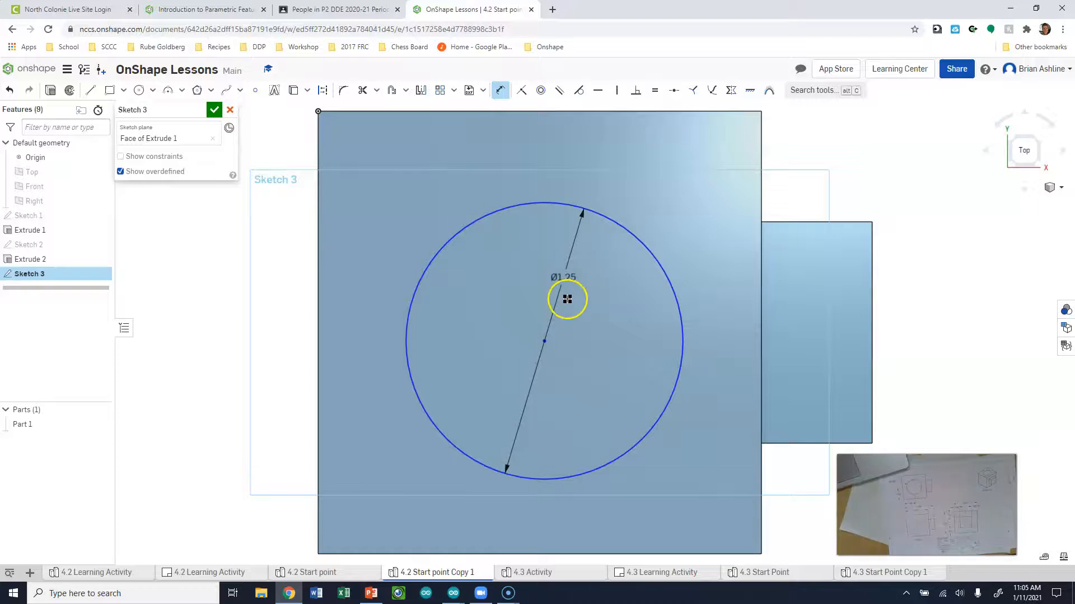
pyautogui.press('Escape')
pyautogui.click(318, 325)
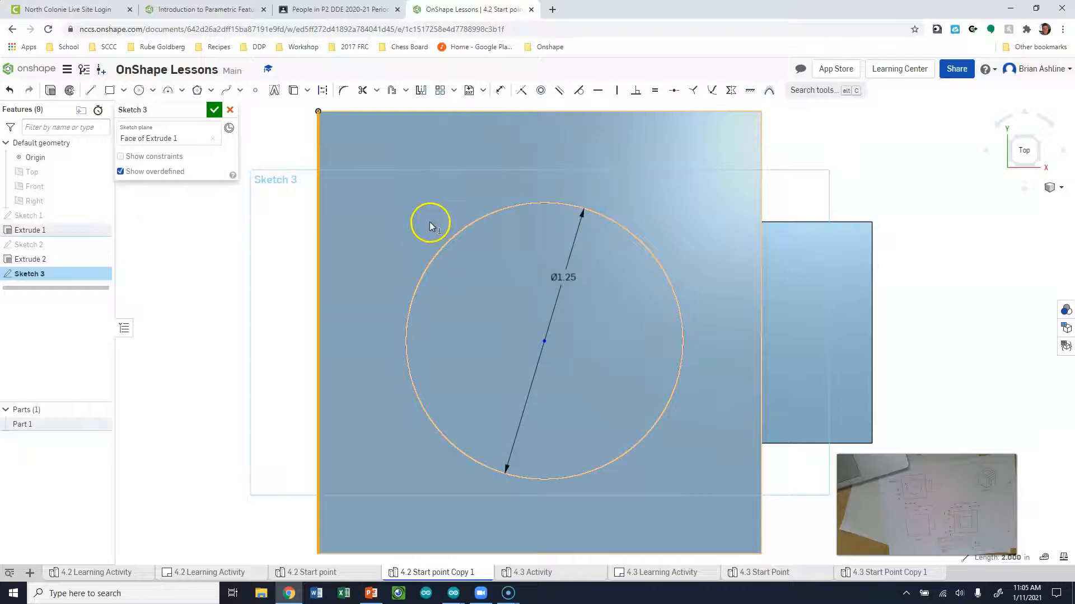
# Project the face's left edge and dimension the circle centre 1 in from it
pyautogui.press('u')
pyautogui.click(317, 221)
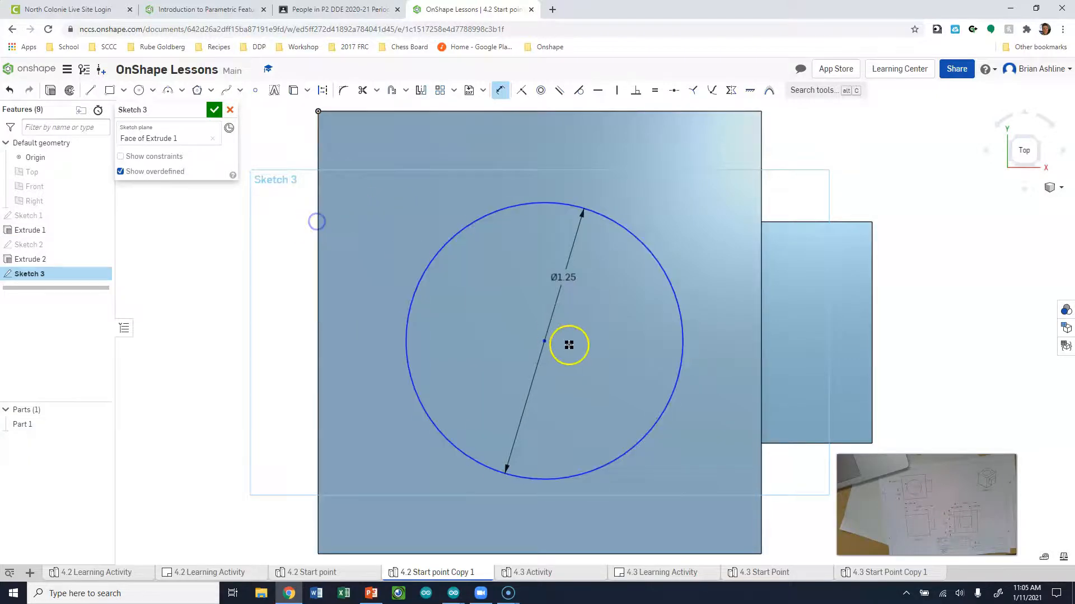
pyautogui.press('d')
pyautogui.click(544, 341)
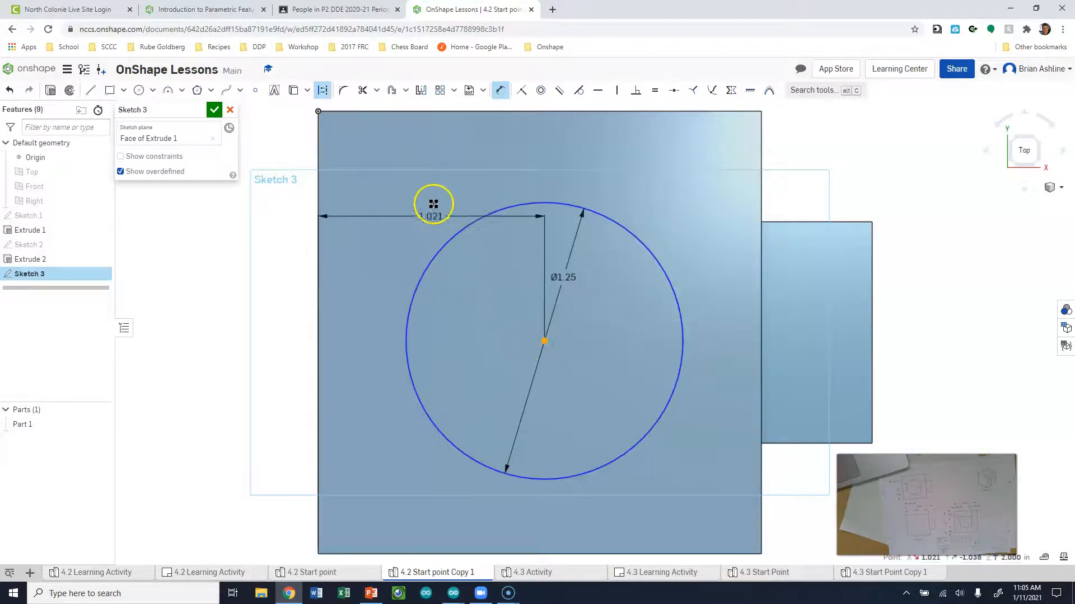
pyautogui.click(428, 185)
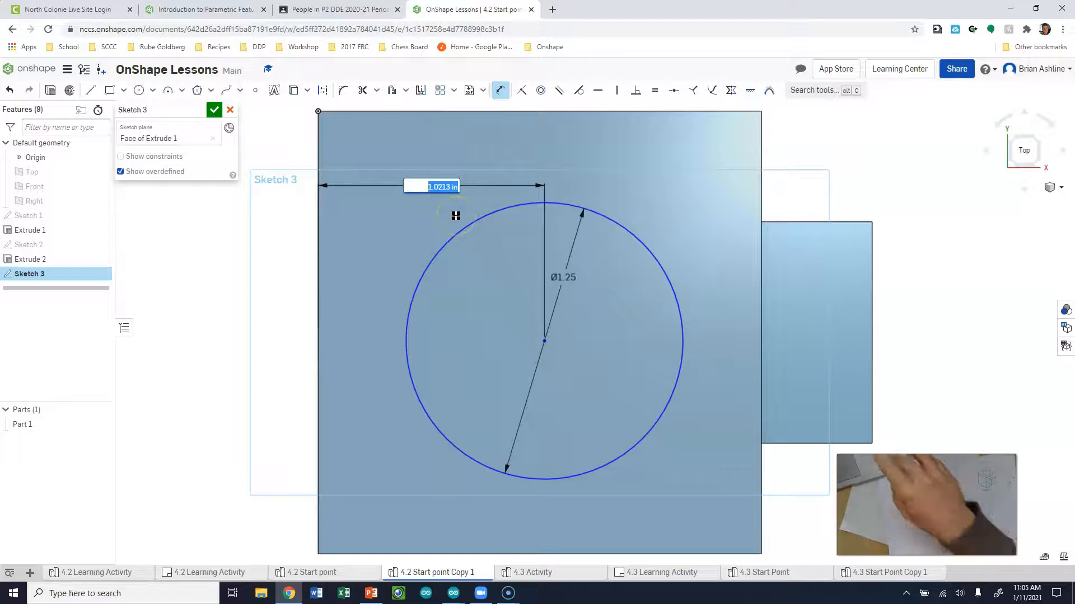
pyautogui.write('1')
pyautogui.press('Return')
pyautogui.press('Escape')
# Dimension the circle centre 1 in above the bottom edge and close Sketch 3
pyautogui.click(556, 554)
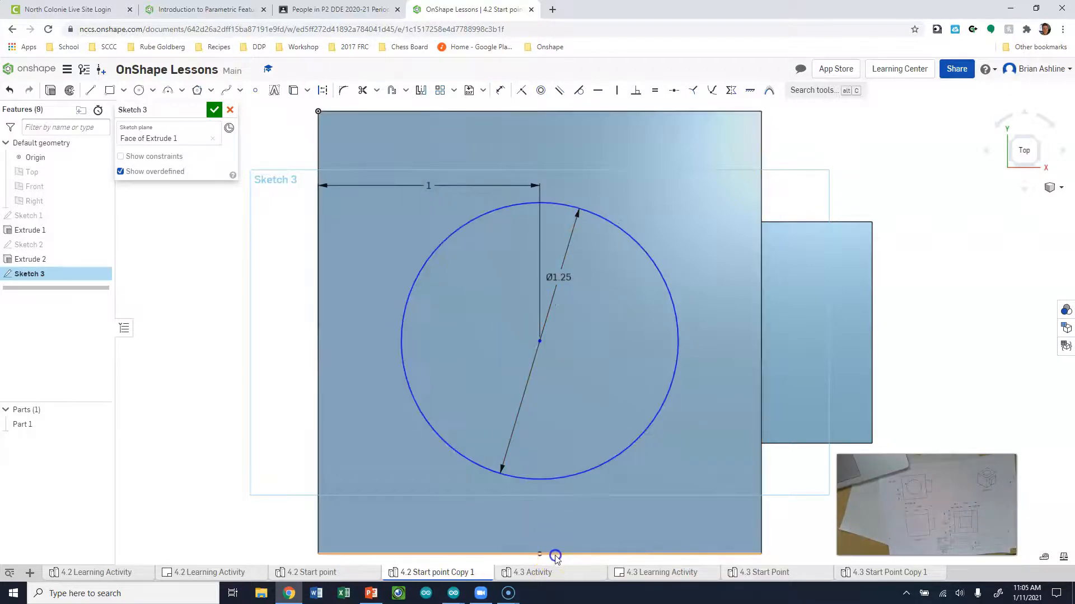
pyautogui.click(540, 339)
pyautogui.click(716, 429)
pyautogui.press('u')
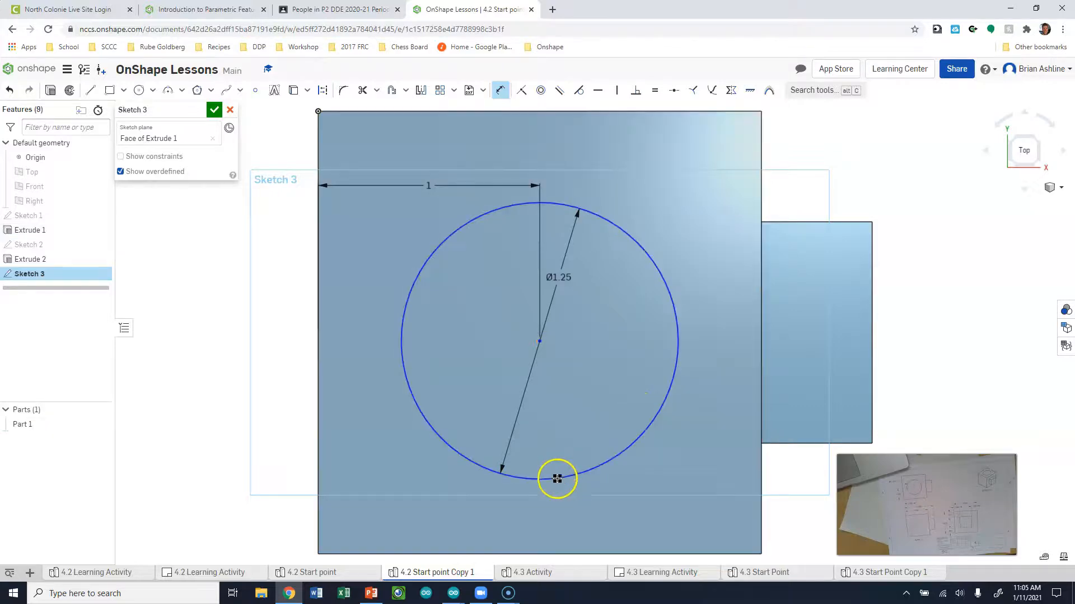
pyautogui.click(581, 554)
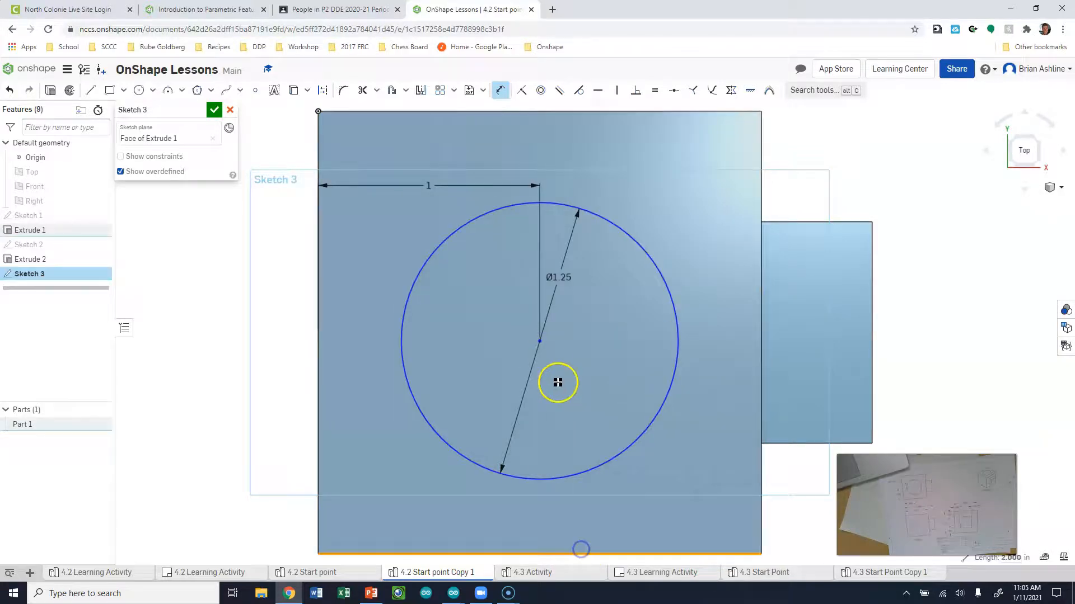
pyautogui.click(539, 341)
pyautogui.click(274, 435)
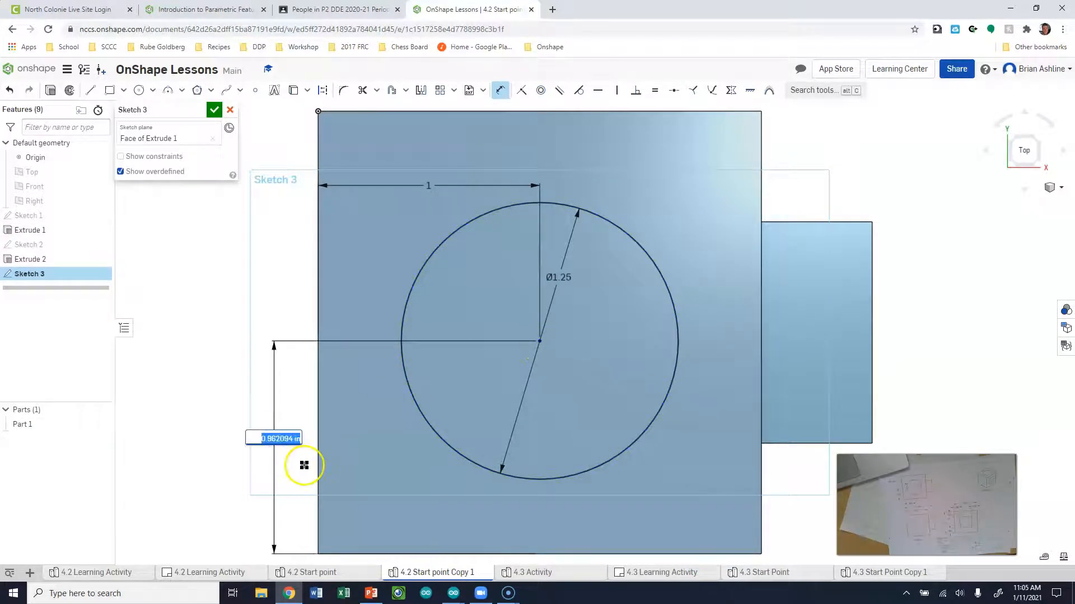
pyautogui.write('1')
pyautogui.press('Return')
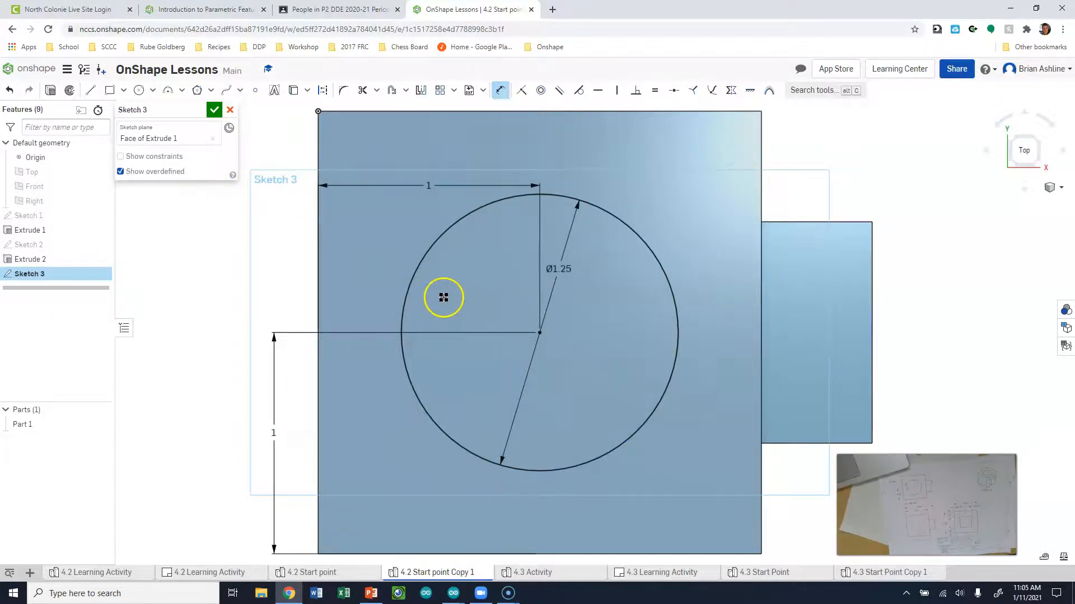
pyautogui.click(215, 110)
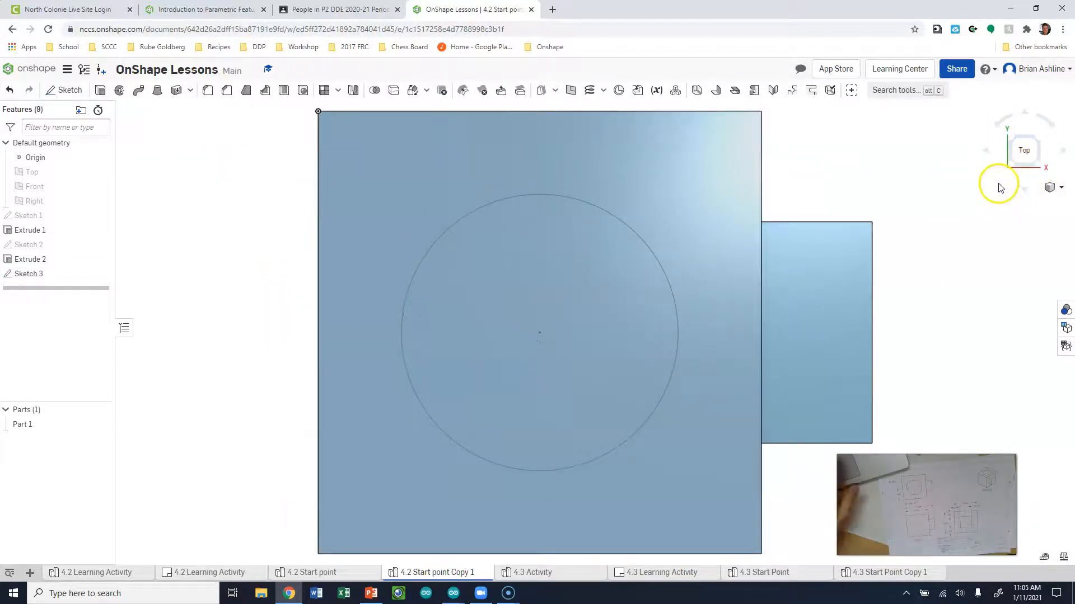
# Switch to the isometric view and begin a new Extrude 3 feature
pyautogui.hotkey('shift', '7')
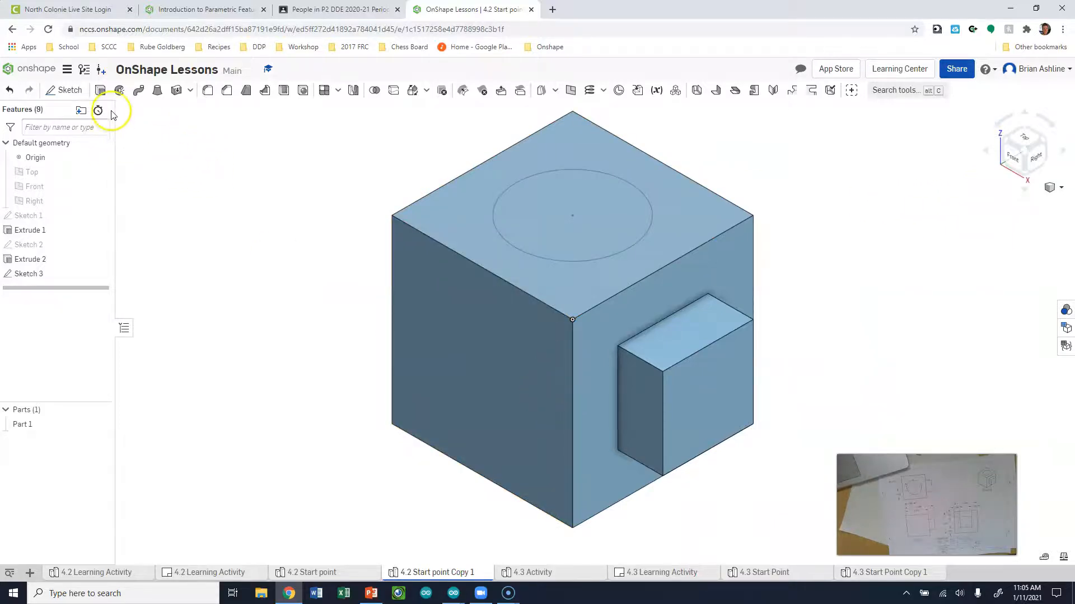
pyautogui.click(100, 91)
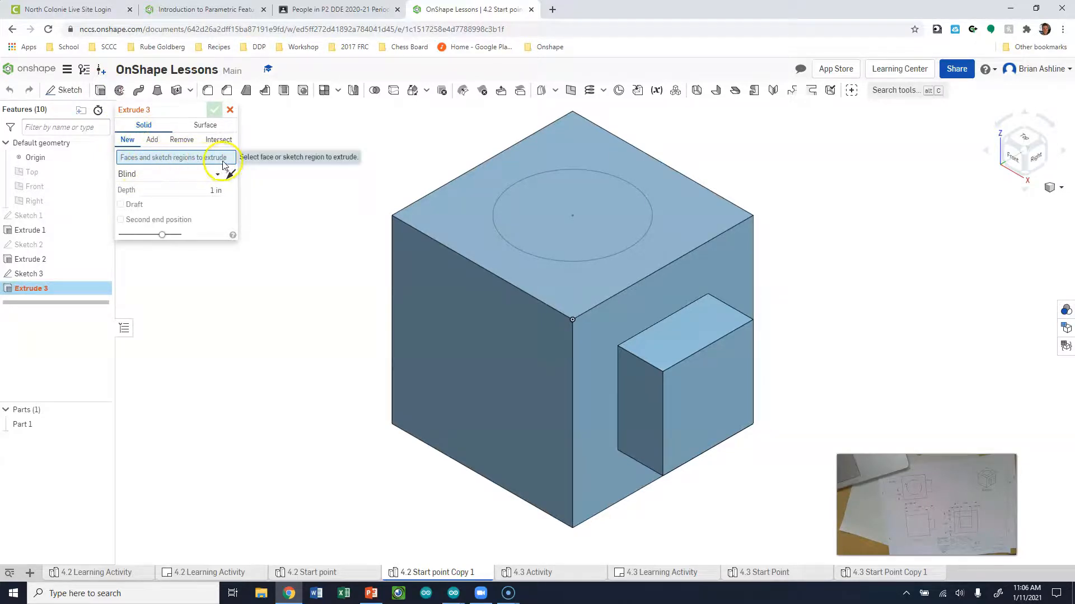
# Select the circle region for Extrude 3 and orbit to preview the cut
pyautogui.click(590, 210)
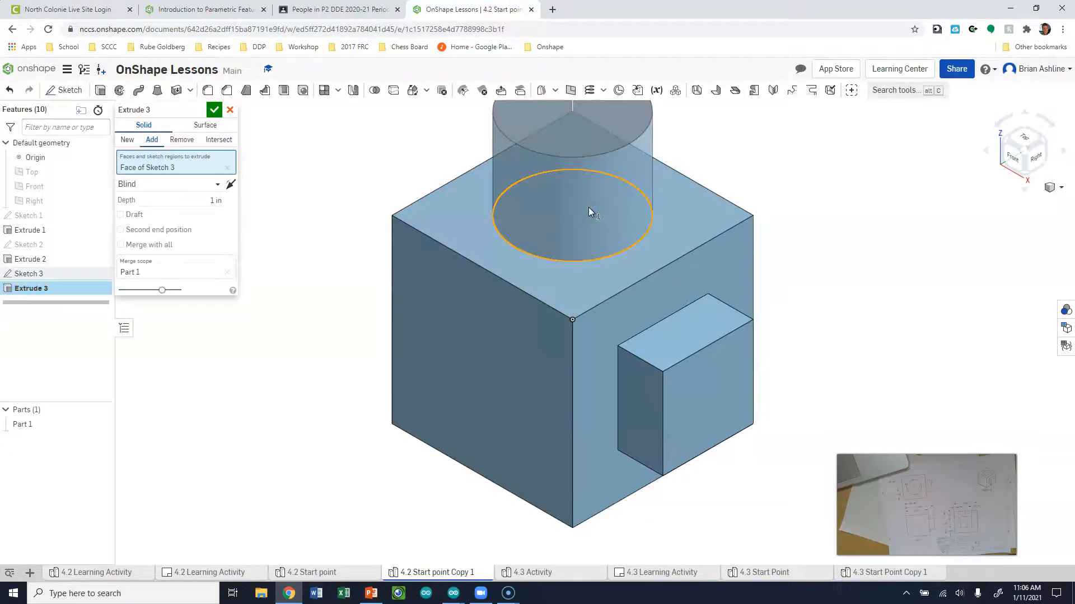
pyautogui.scroll(1, 899, 390)
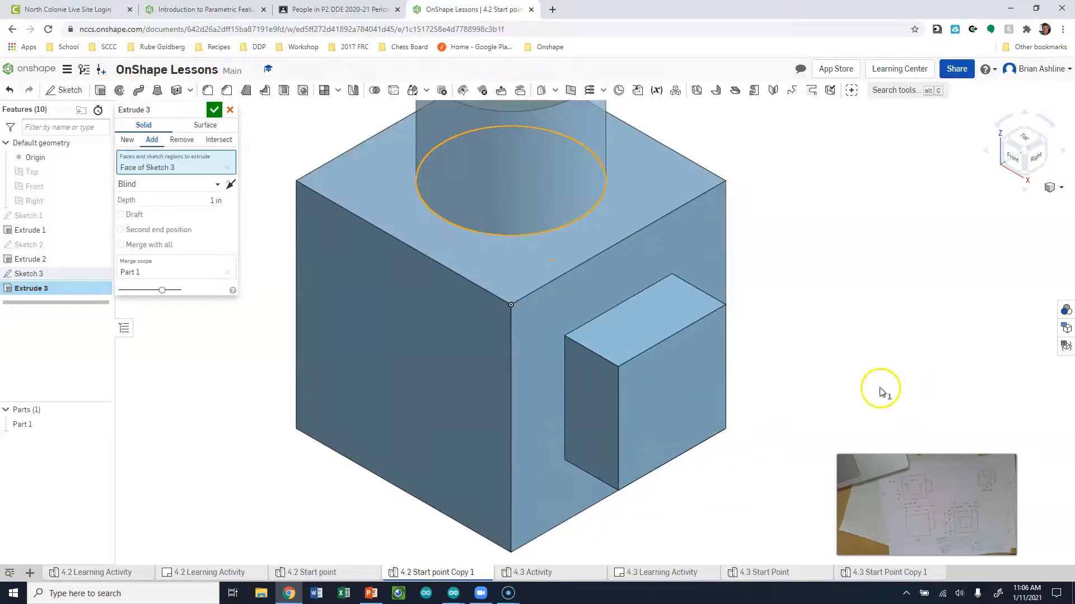
pyautogui.scroll(-3, 873, 389)
pyautogui.scroll(1, 660, 172)
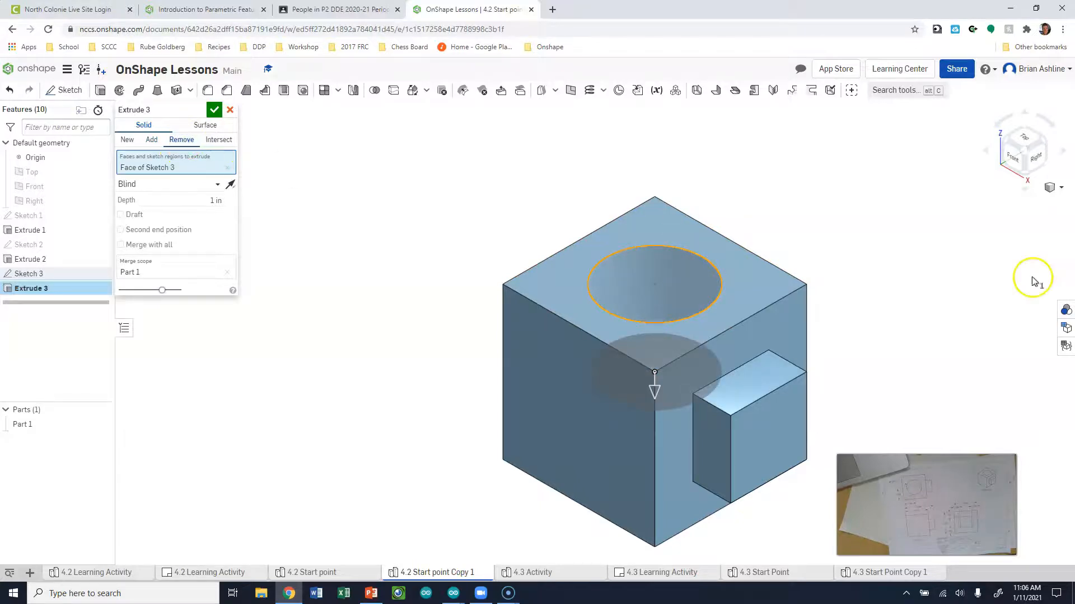
pyautogui.moveTo(884, 291)
pyautogui.mouseDown(button='right')
pyautogui.moveTo(868, 344)
pyautogui.moveTo(844, 331)
pyautogui.moveTo(822, 343)
pyautogui.moveTo(856, 353)
pyautogui.moveTo(905, 285)
pyautogui.moveTo(875, 285)
pyautogui.moveTo(885, 273)
pyautogui.mouseUp(button='right')
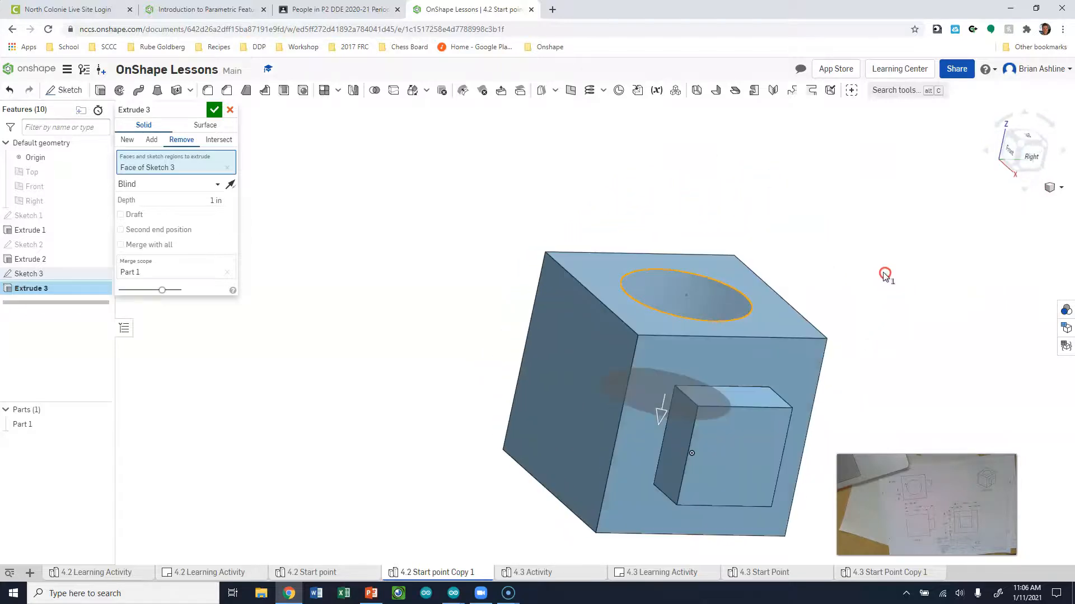
pyautogui.moveTo(594, 213); pyautogui.dragTo(637, 270, button='right')
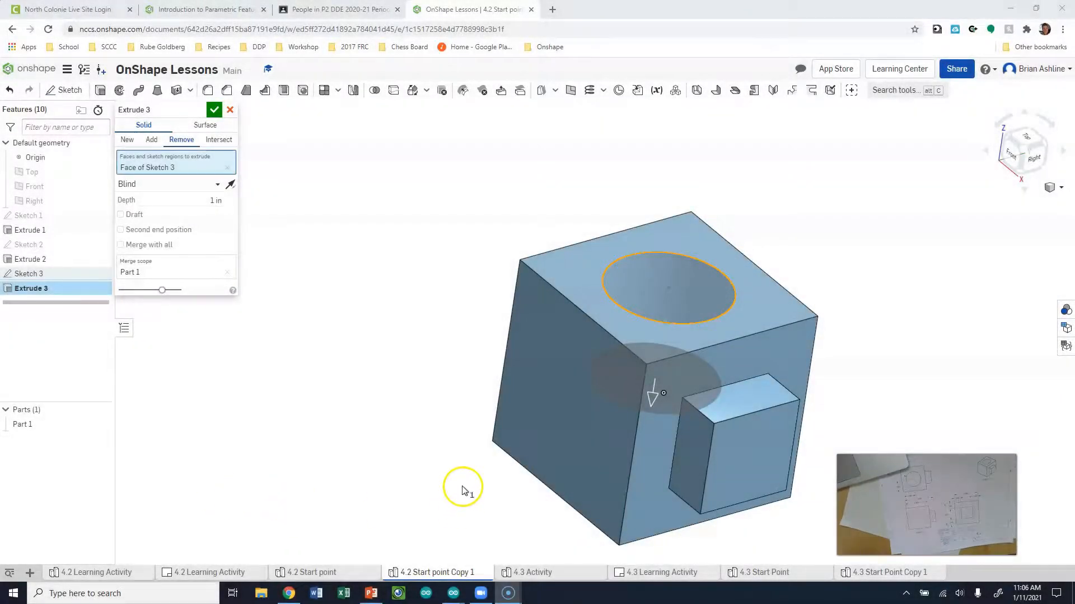
# Set the cut depth to 2 in, confirm it, and check the hole from below
pyautogui.click(216, 201)
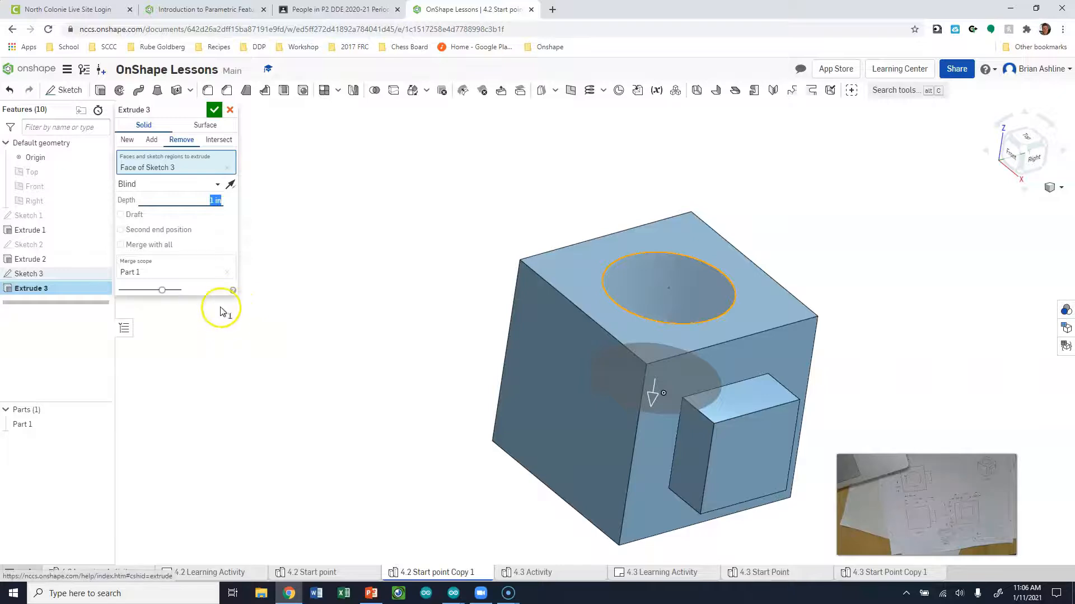
pyautogui.write('2')
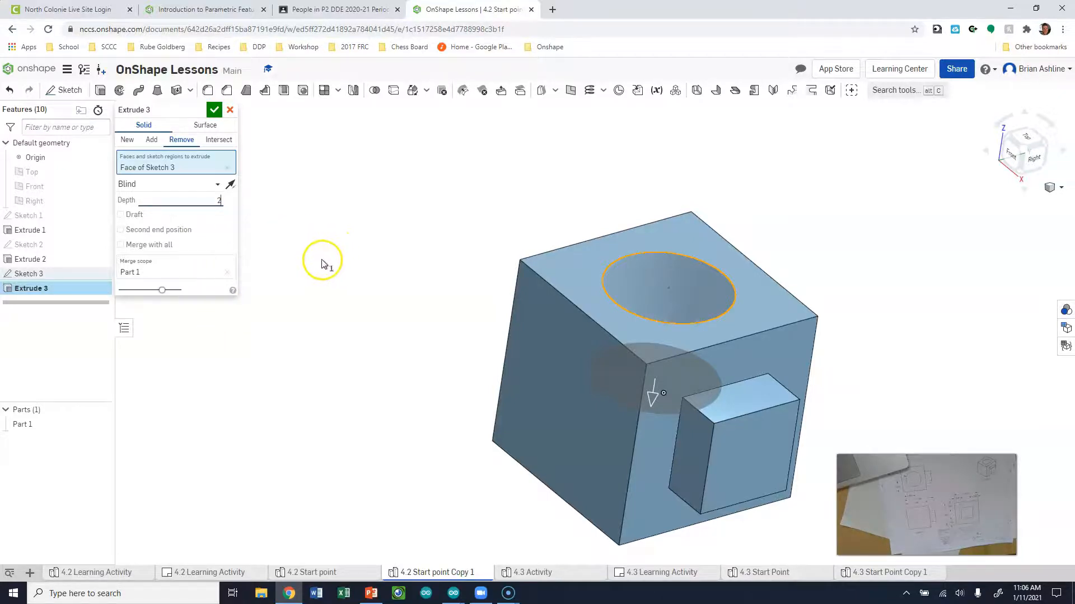
pyautogui.click(214, 110)
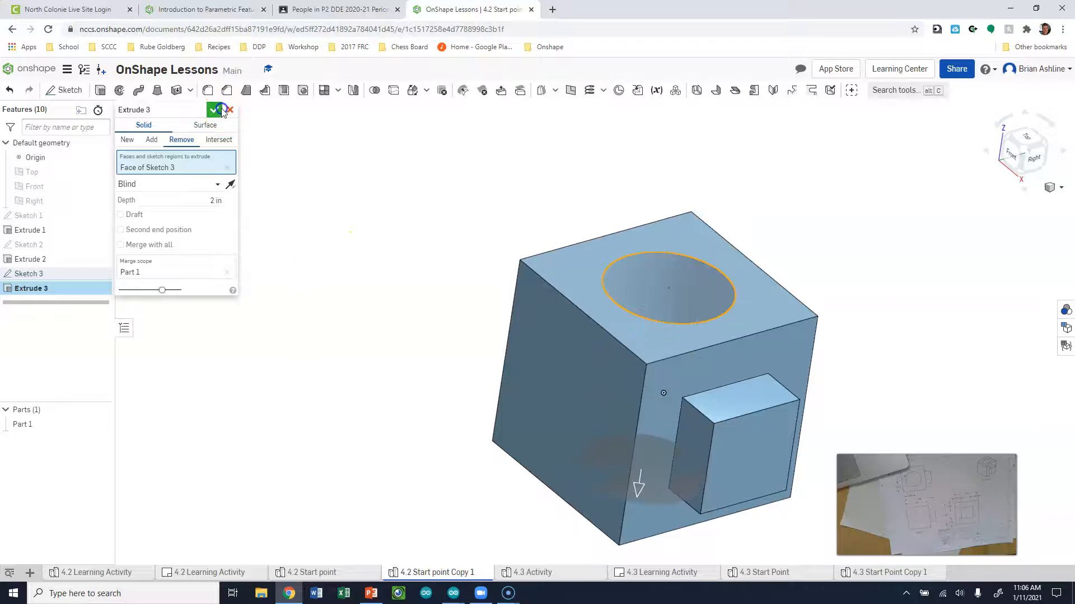
pyautogui.click(1024, 177)
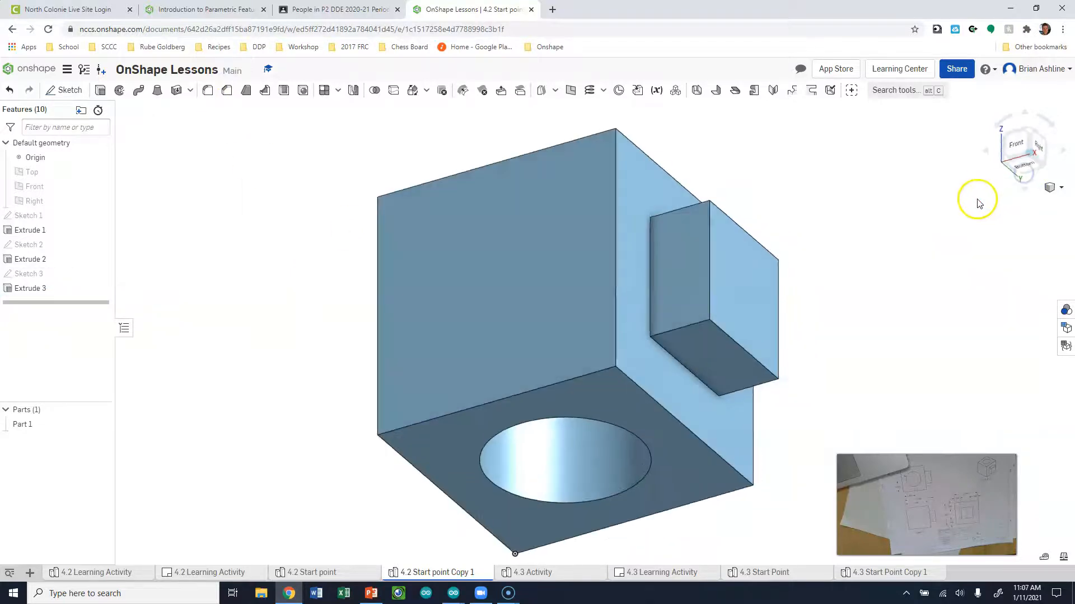
pyautogui.click(1031, 136)
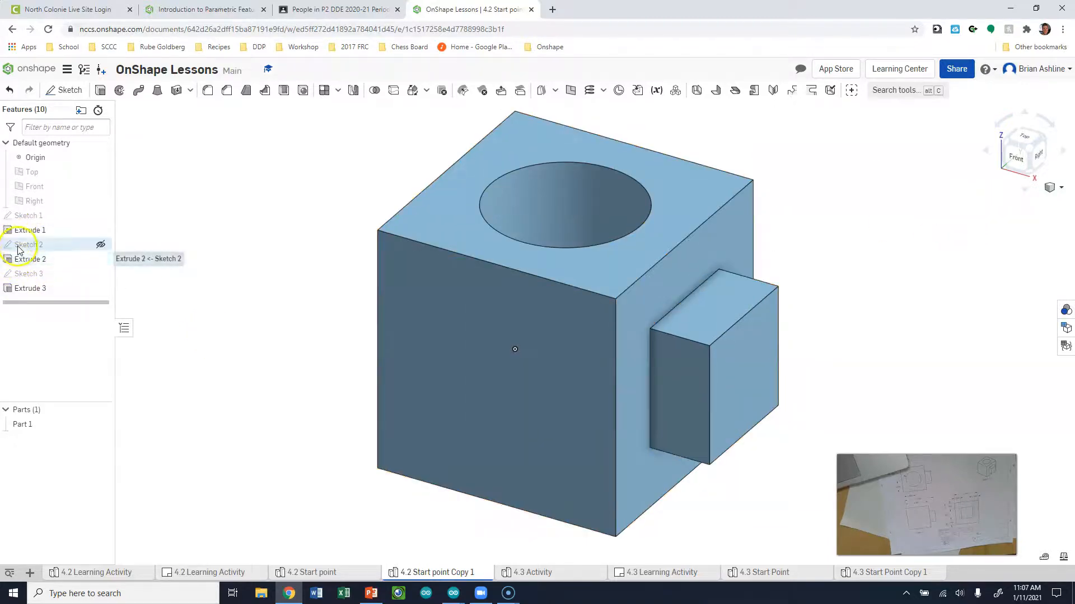
# Change the cube height in Sketch 1 to 3 and review the hole in isometric
pyautogui.doubleClick(28, 215)
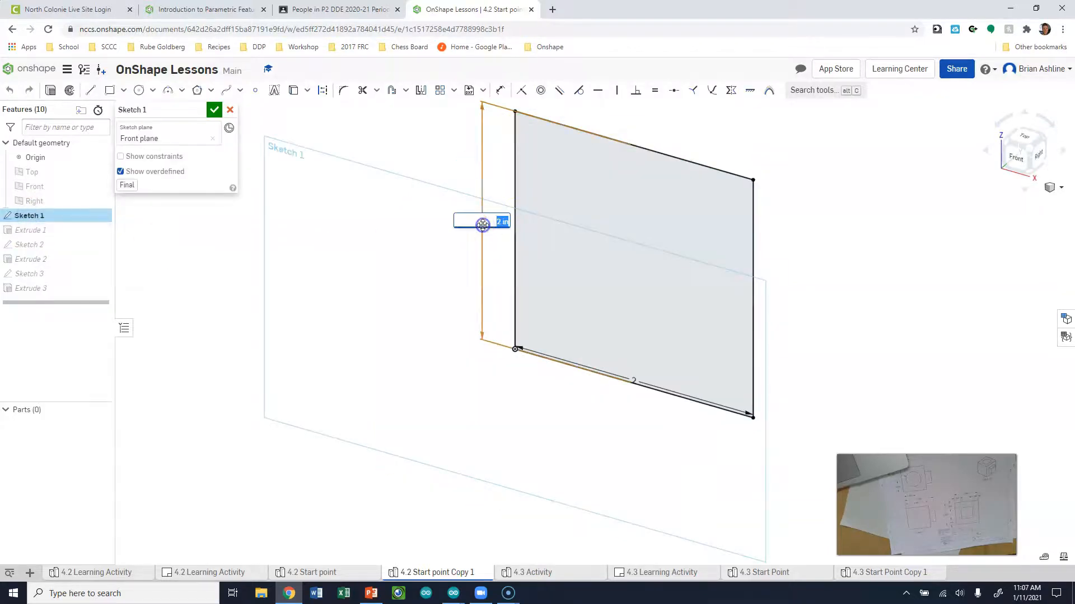
pyautogui.write('3')
pyautogui.press('Return')
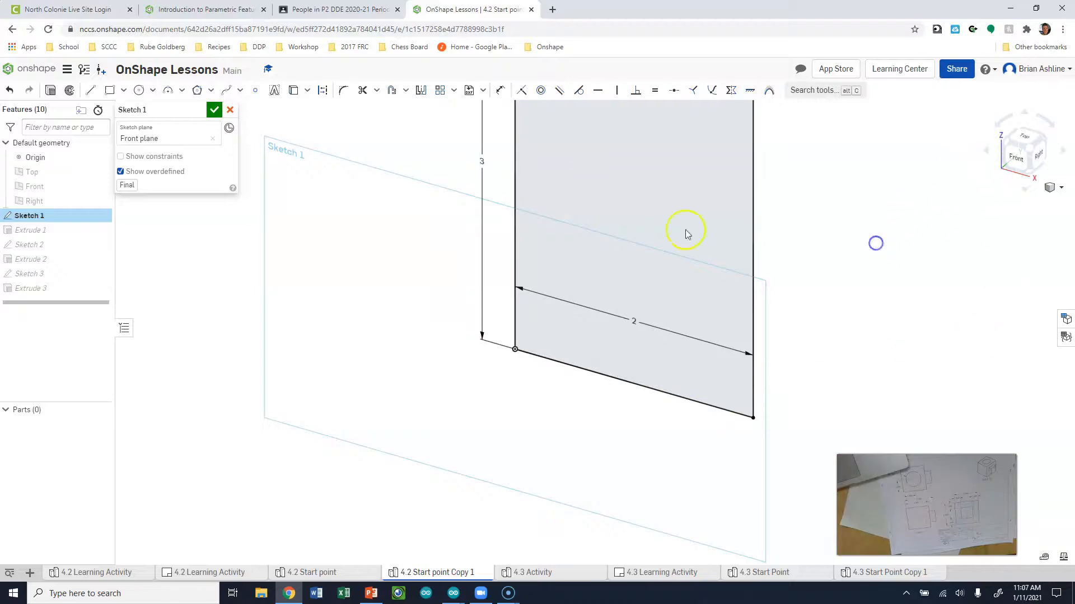
pyautogui.click(214, 109)
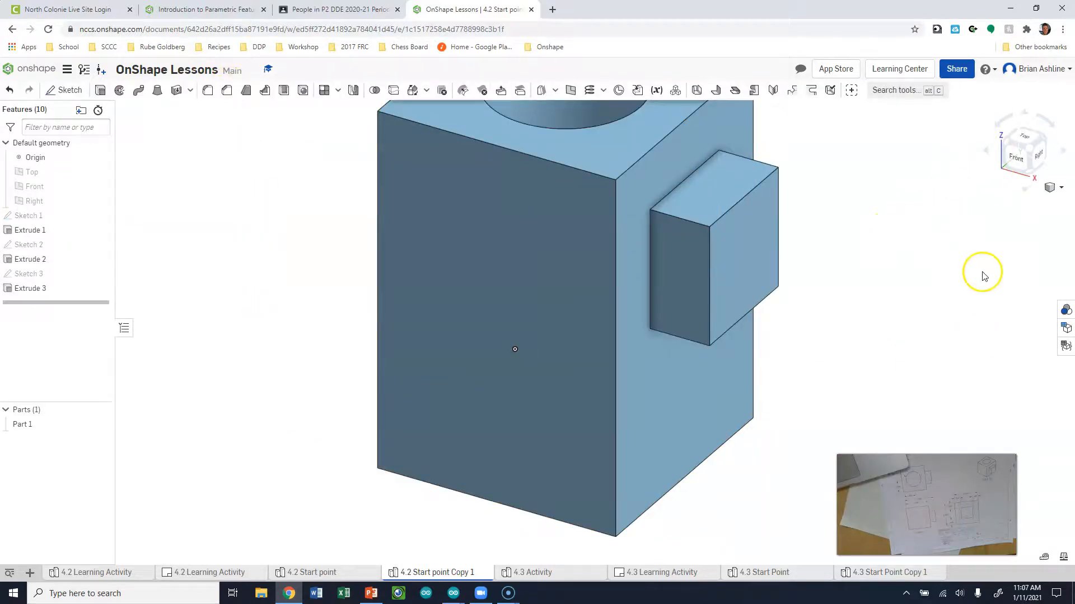
pyautogui.click(1027, 152)
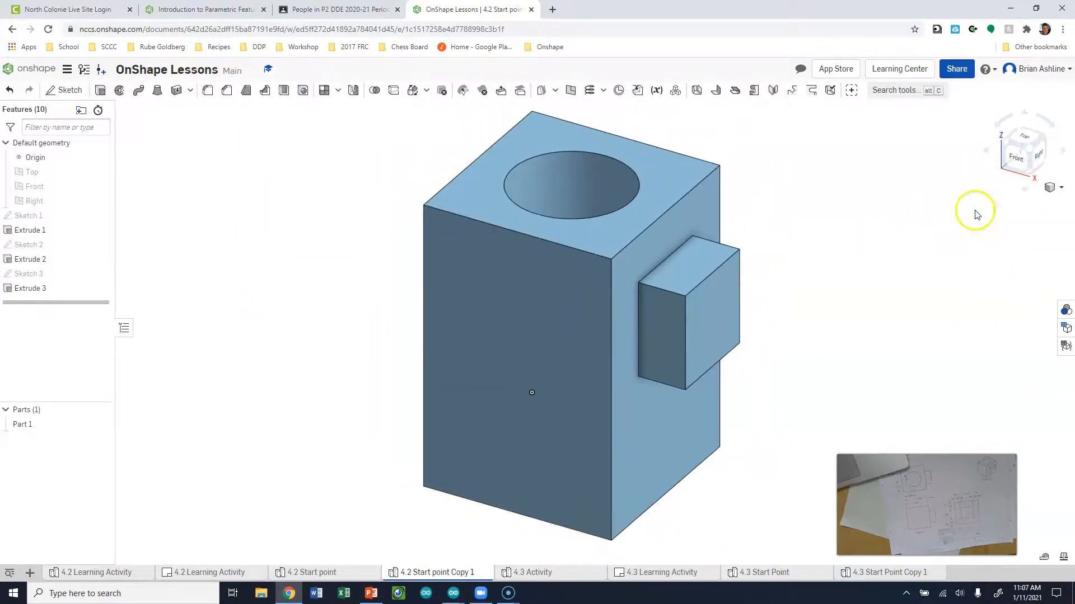
pyautogui.moveTo(815, 221)
pyautogui.mouseDown(button='right')
pyautogui.moveTo(815, 287)
pyautogui.moveTo(794, 286)
pyautogui.moveTo(784, 273)
pyautogui.moveTo(816, 252)
pyautogui.moveTo(816, 215)
pyautogui.mouseUp(button='right')
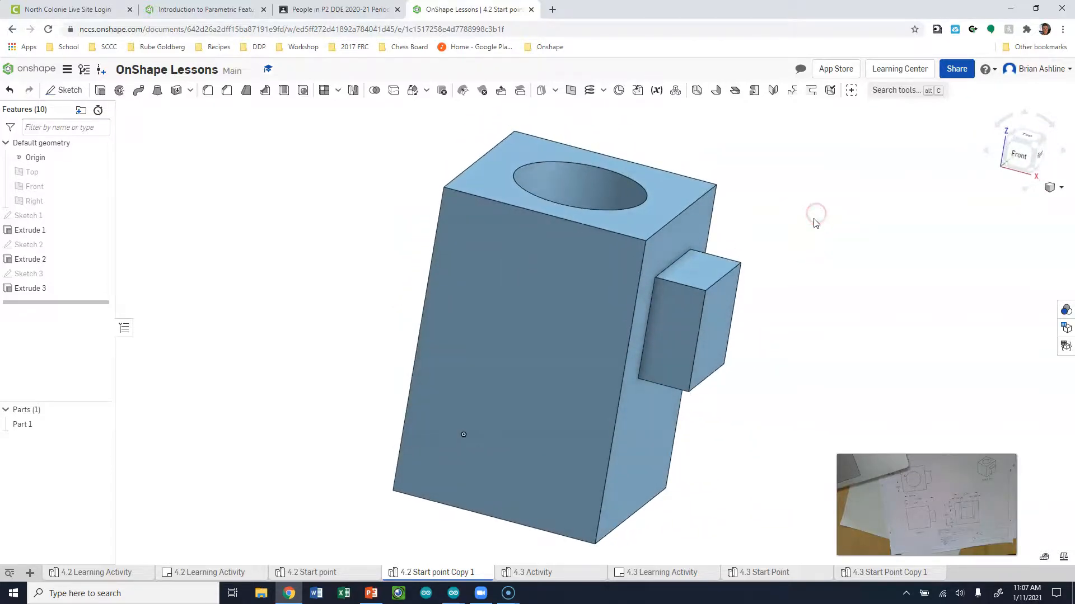
# Undo the 2 in hole cut and begin a fresh Extrude 3
pyautogui.hotkey('ctrl', 'z')
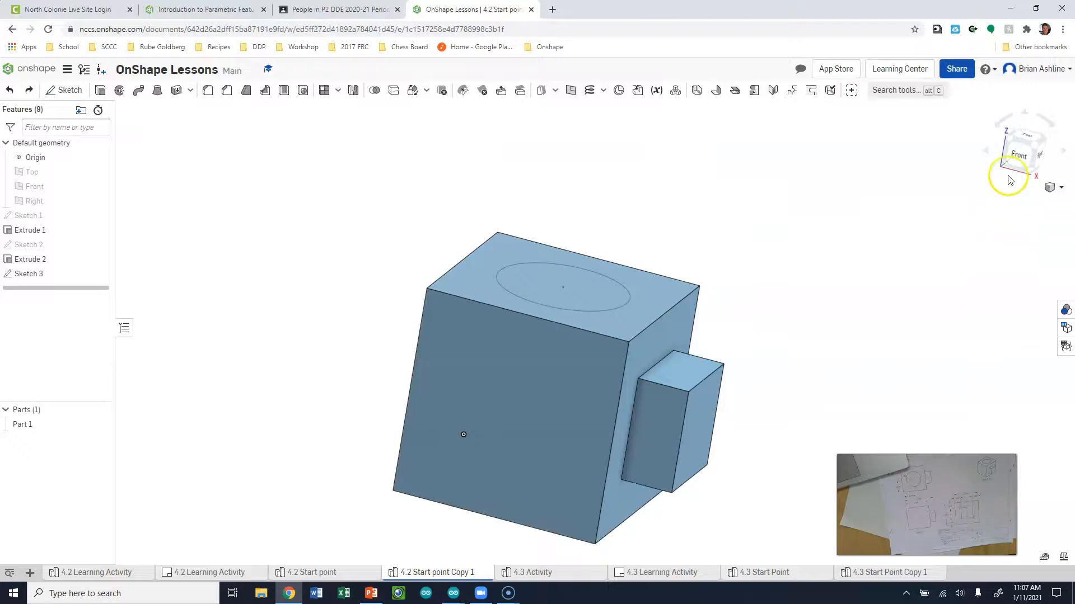
pyautogui.click(1019, 155)
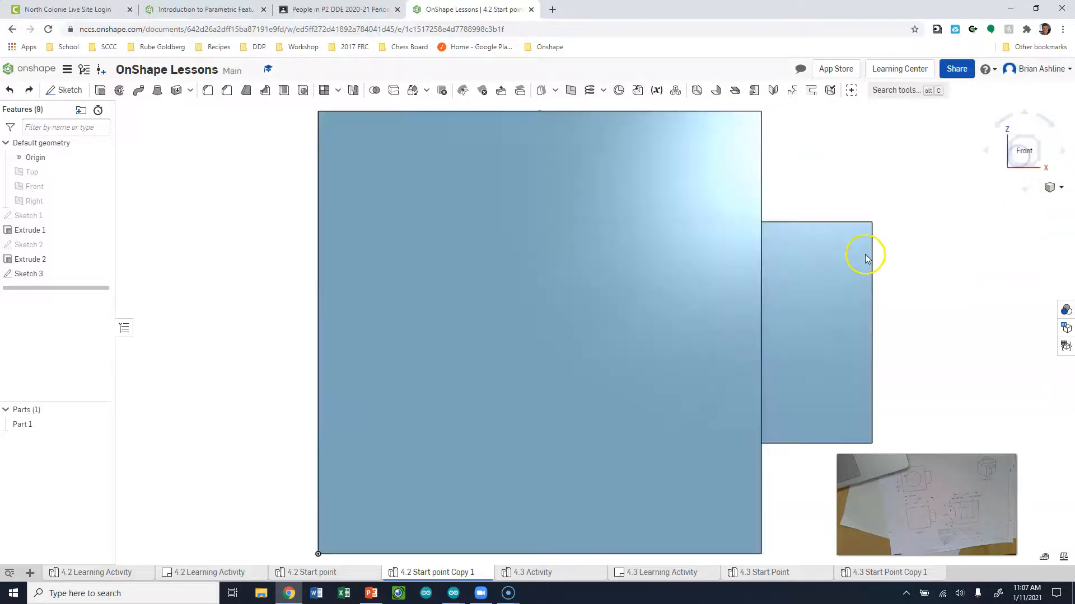
pyautogui.click(1036, 141)
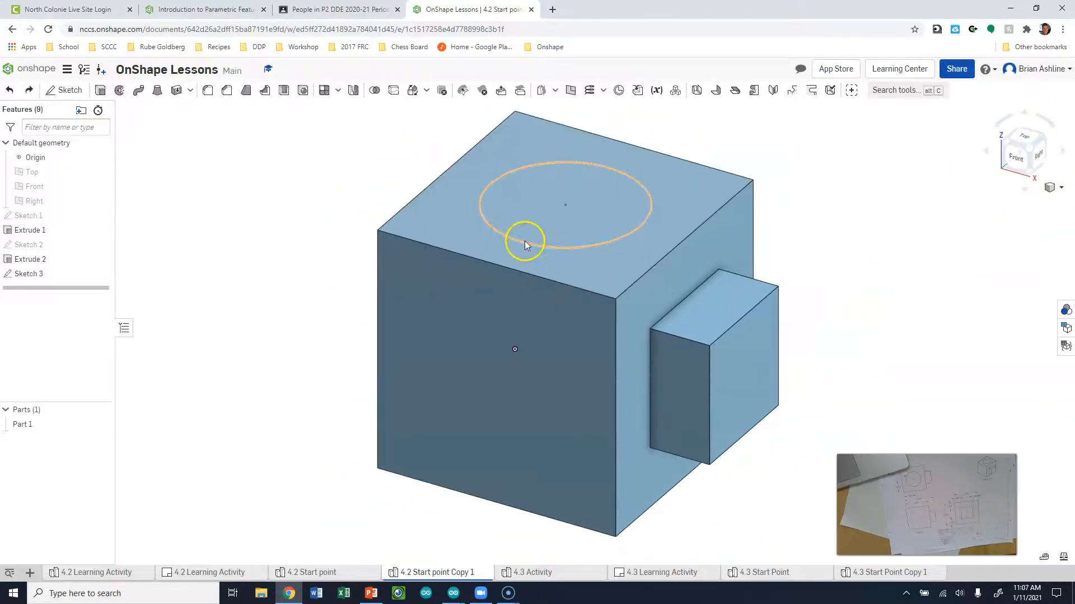
pyautogui.click(100, 90)
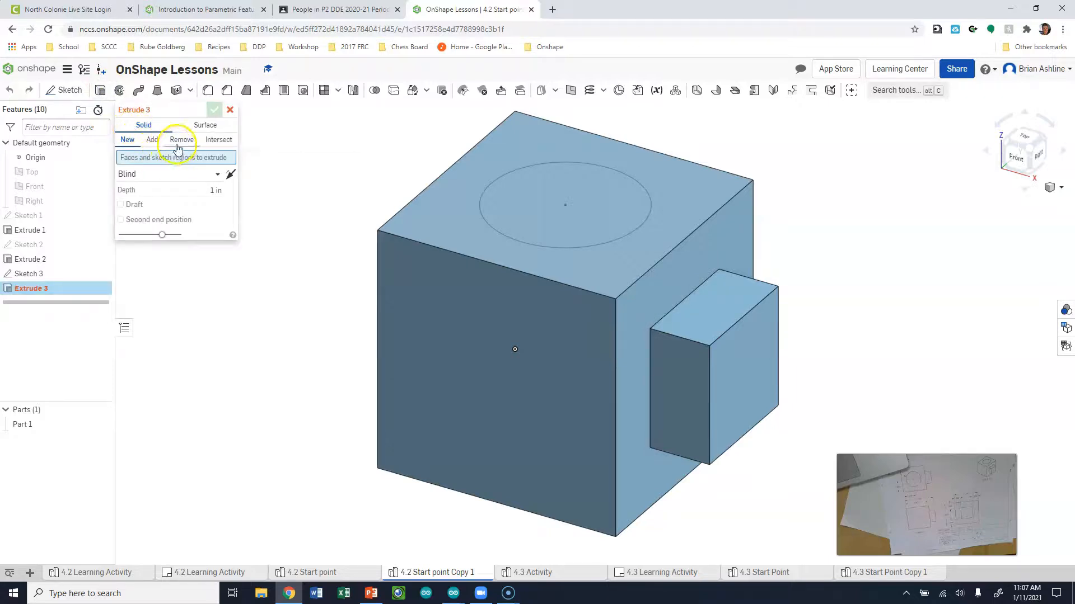
# Cut the Sketch 3 circle as a Remove extrude with end type Through all
pyautogui.click(182, 142)
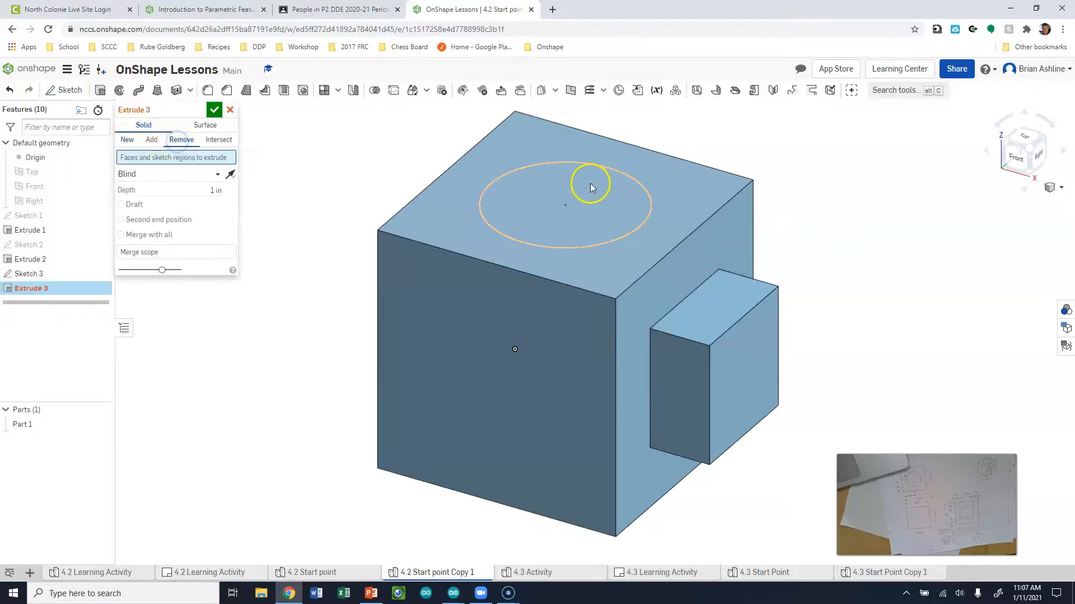
pyautogui.click(584, 190)
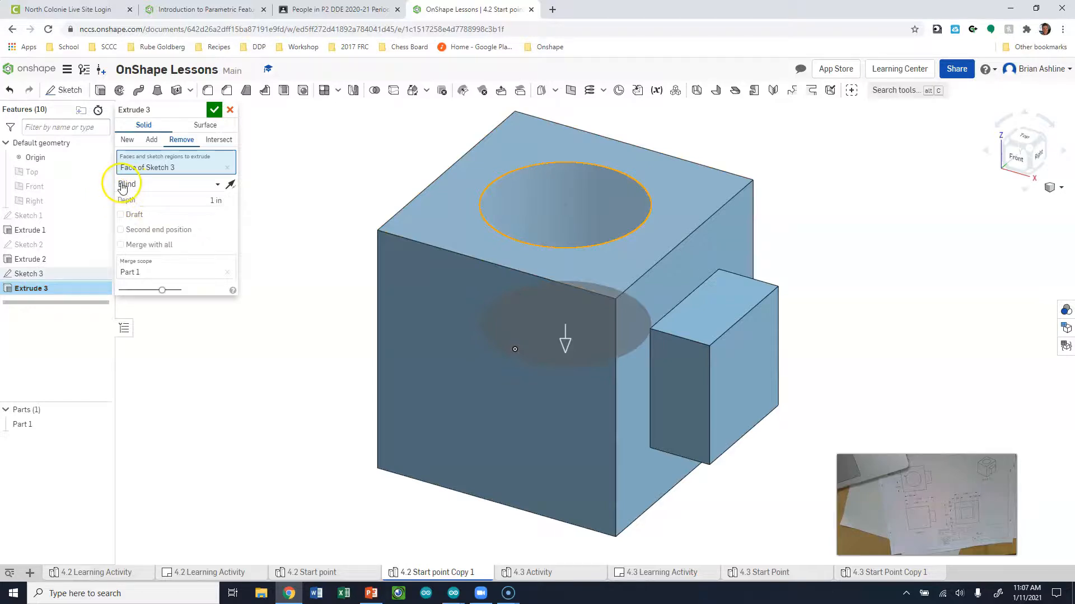
pyautogui.click(209, 185)
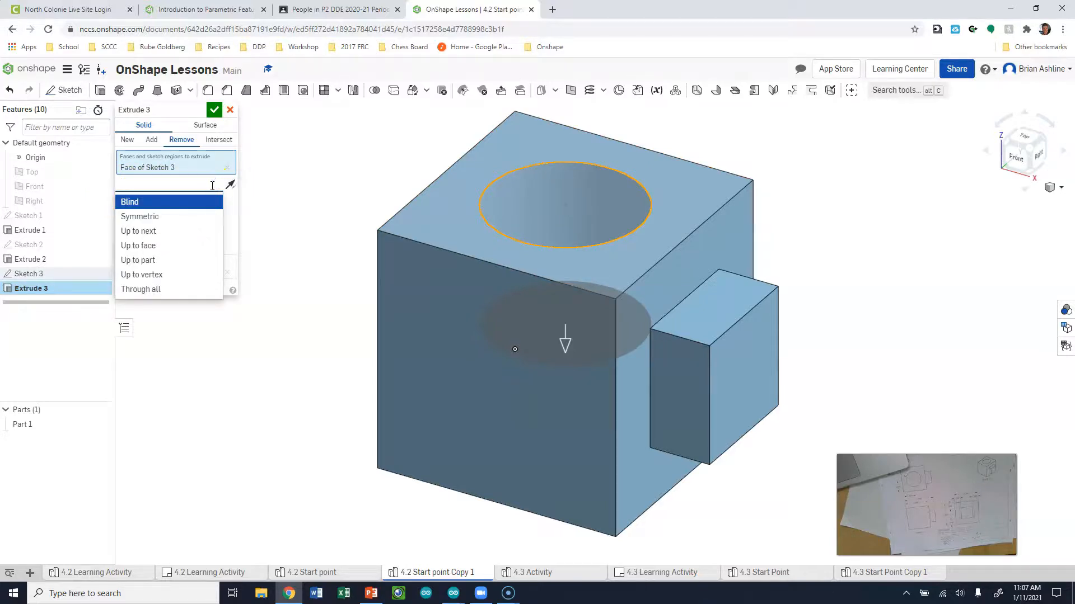
pyautogui.click(167, 289)
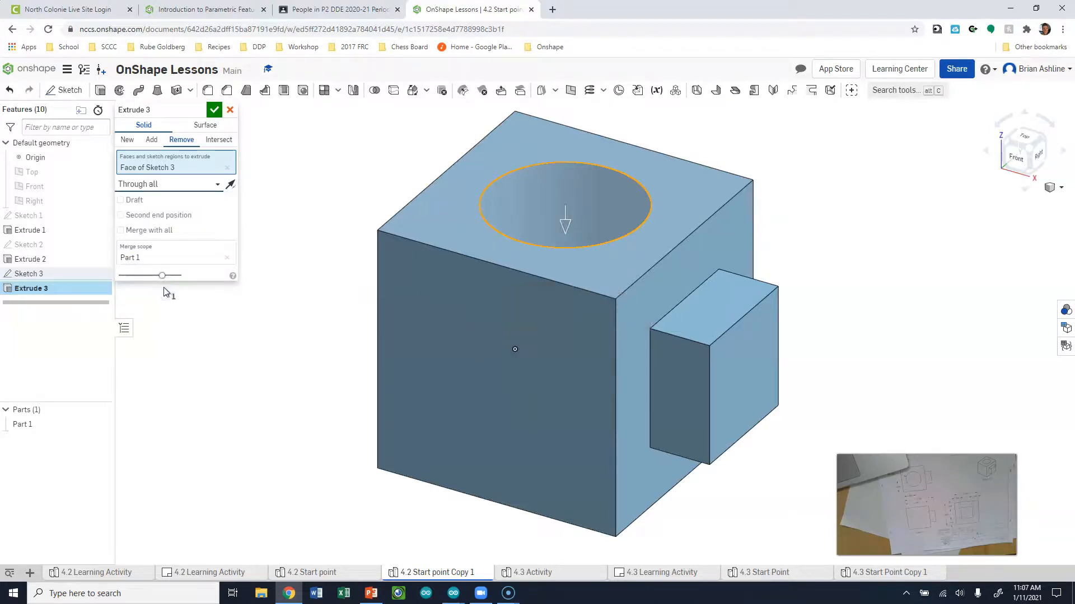
pyautogui.click(1030, 170)
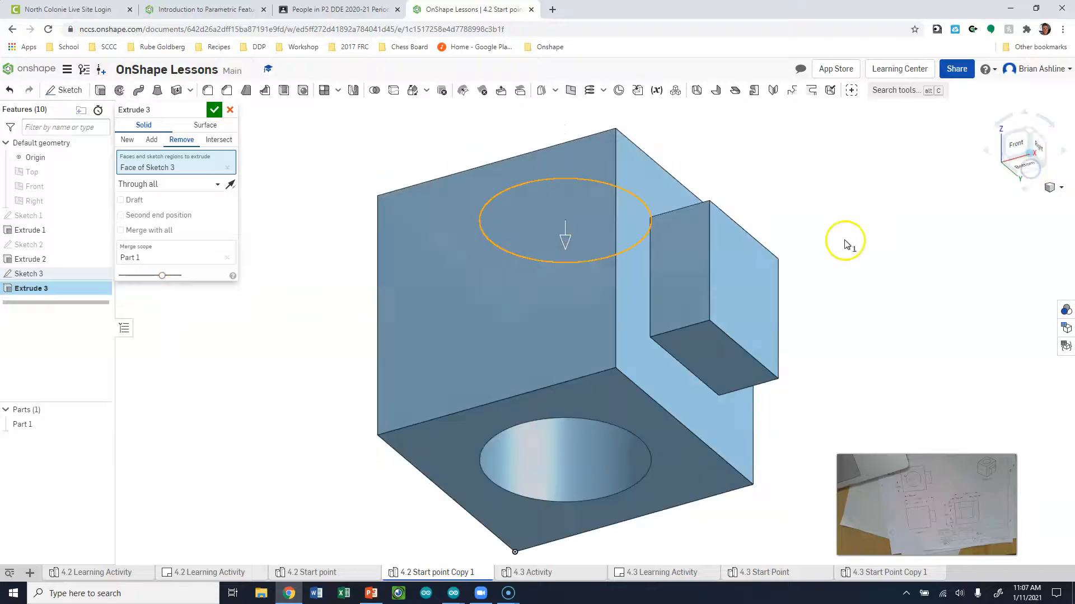
pyautogui.click(214, 112)
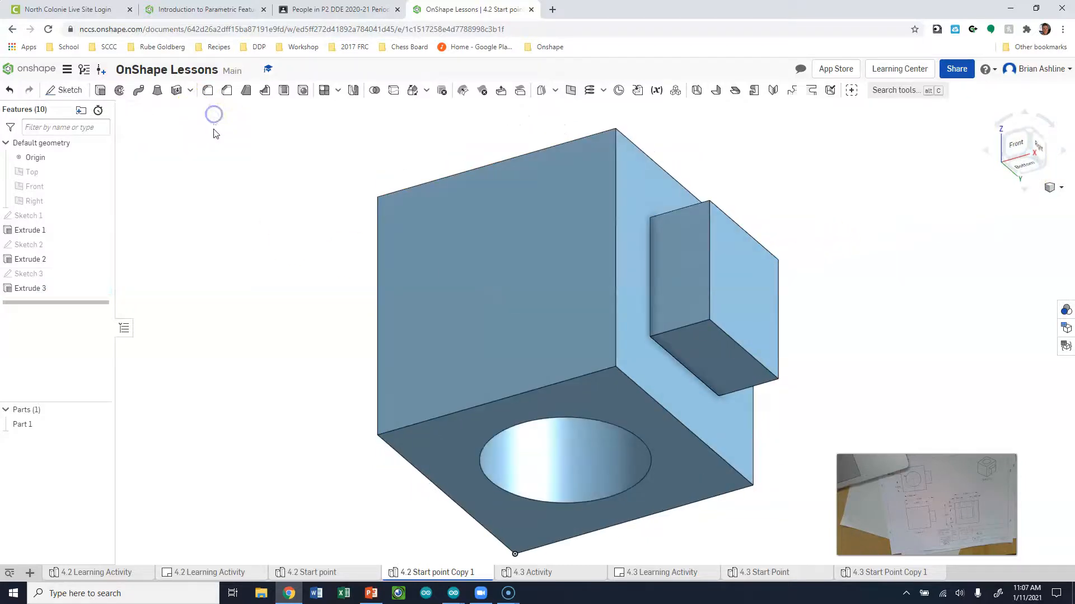
pyautogui.click(1033, 137)
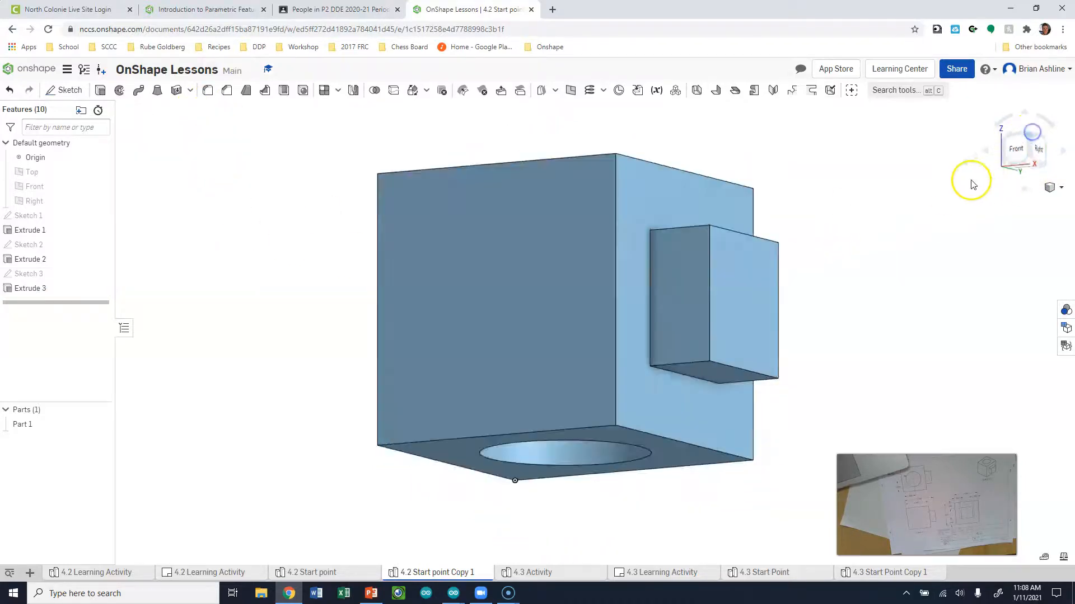
pyautogui.click(19, 219)
pyautogui.doubleClick(19, 219)
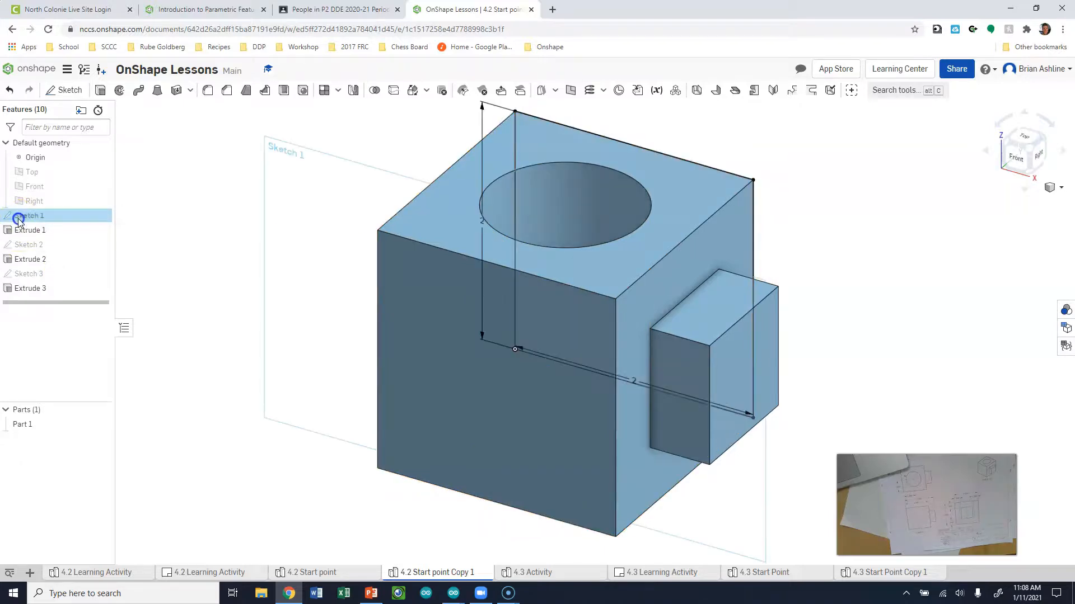
pyautogui.doubleClick(486, 224)
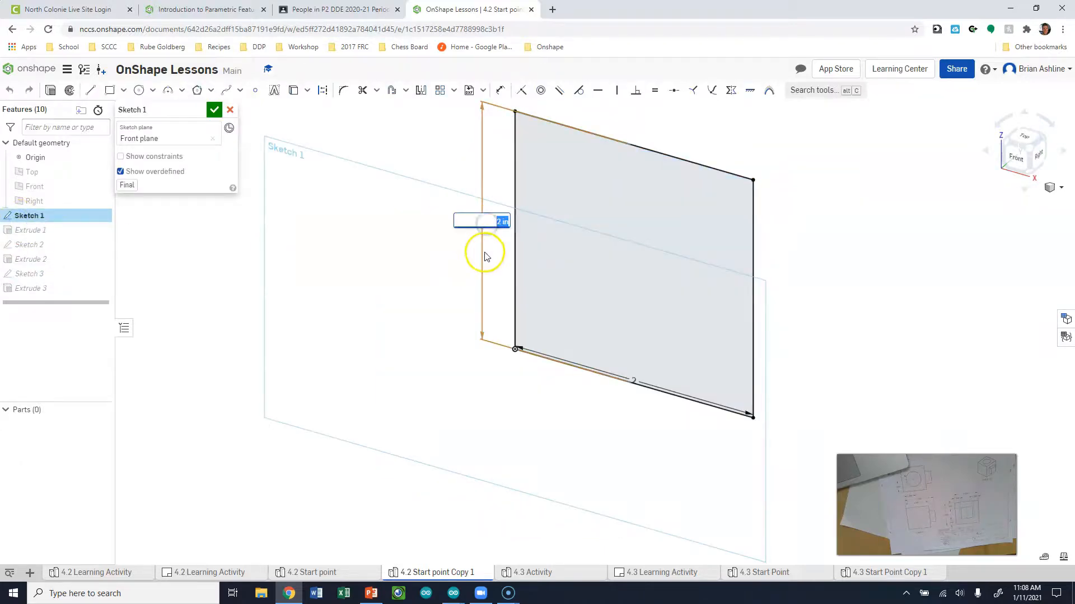
pyautogui.click(215, 112)
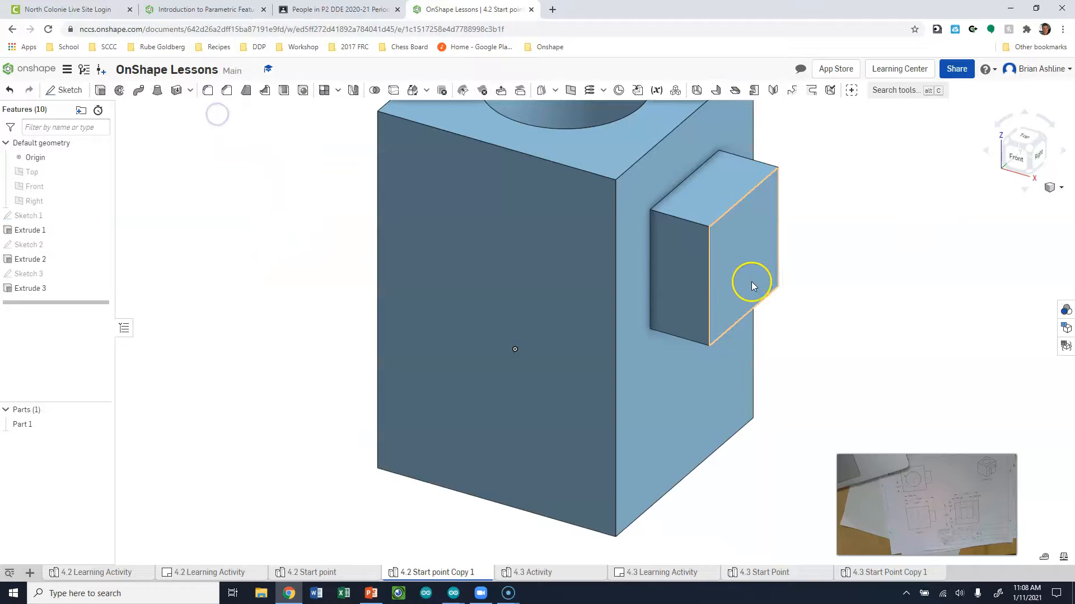
pyautogui.click(1028, 163)
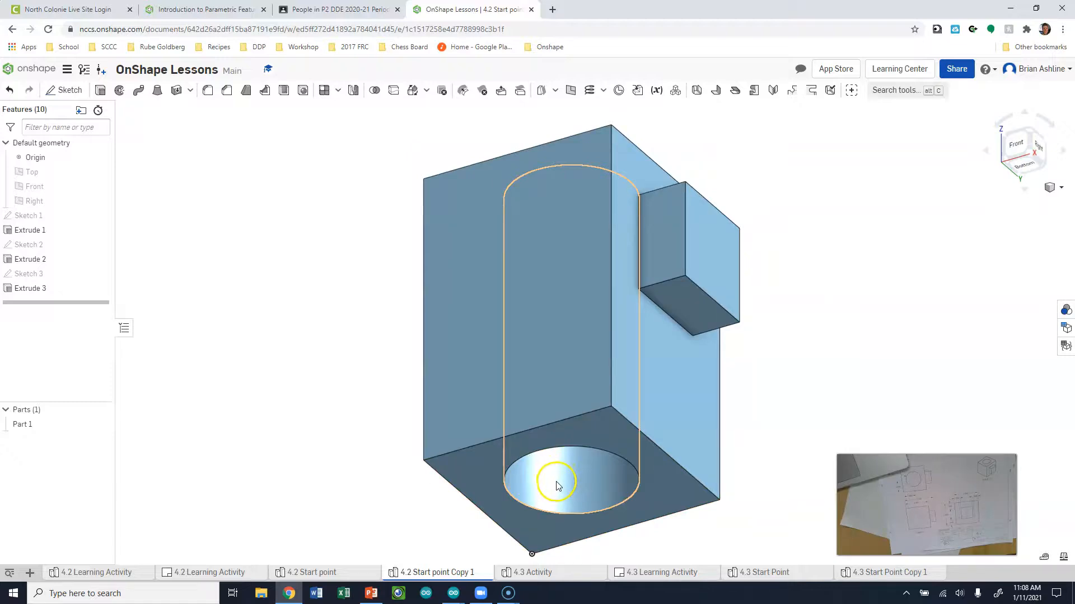
pyautogui.click(1029, 135)
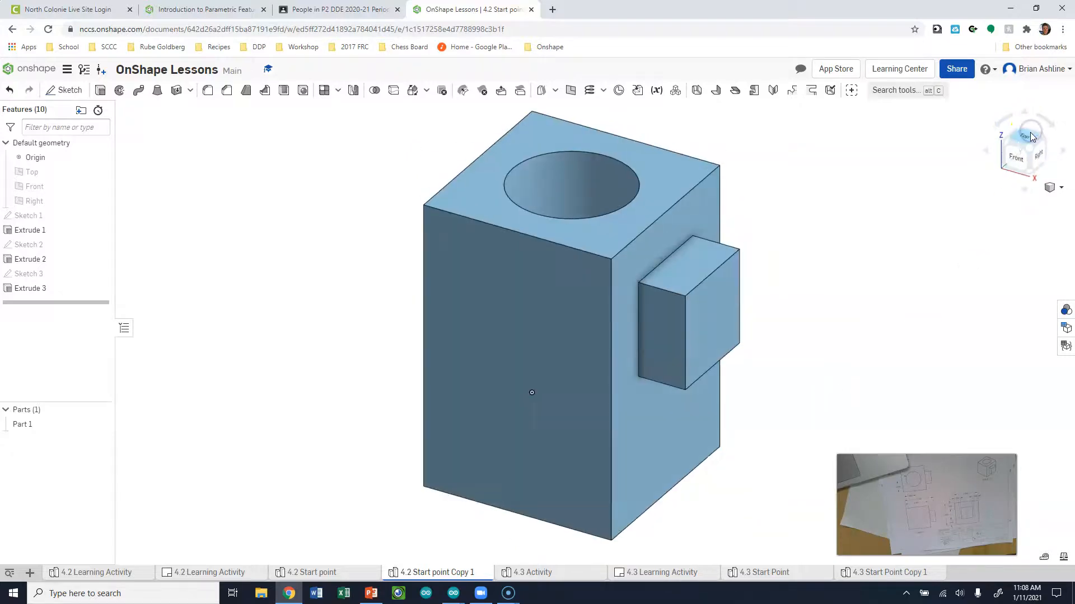
pyautogui.click(1028, 171)
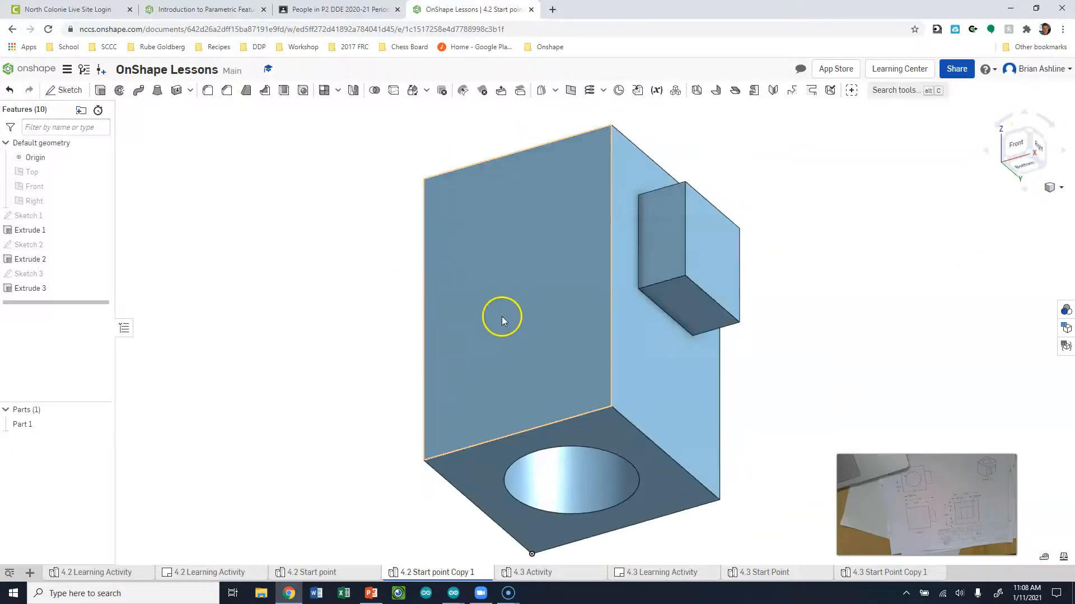
pyautogui.click(1034, 137)
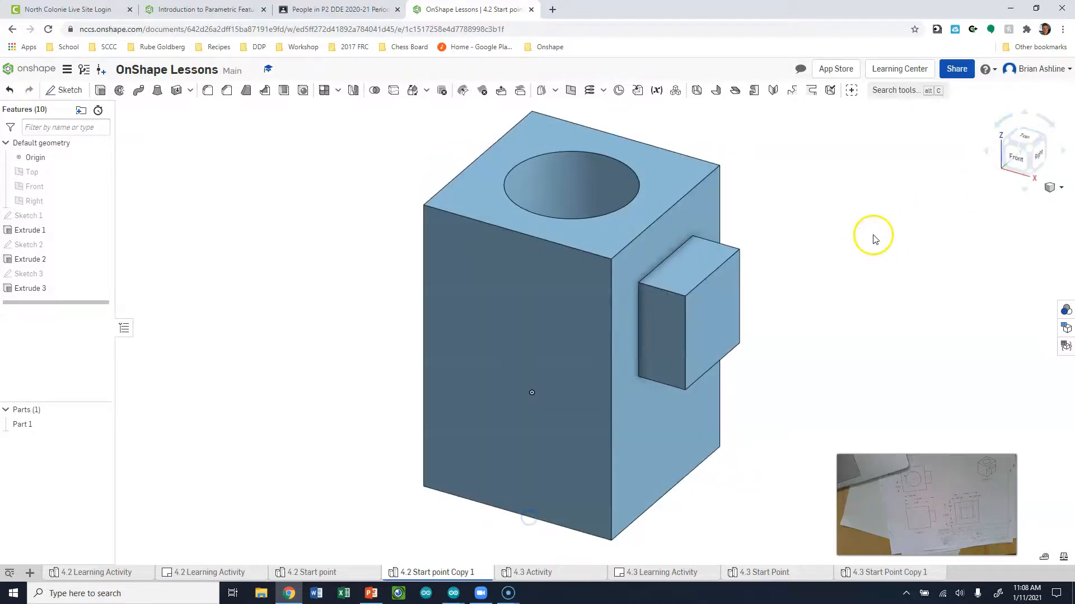
pyautogui.hotkey('ctrl', 'z')
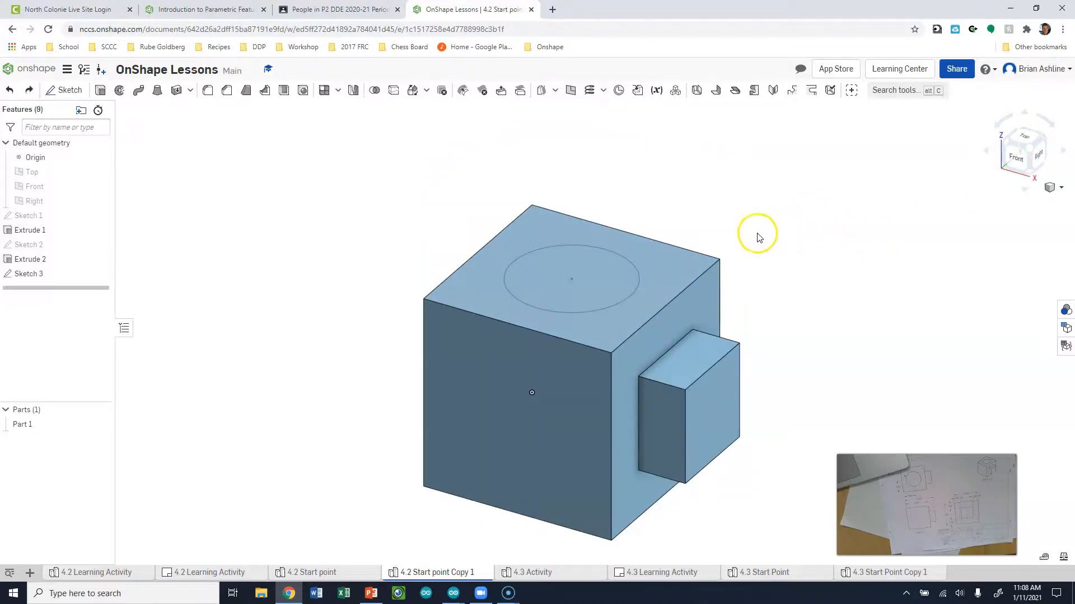
pyautogui.hotkey('ctrl', 'y')
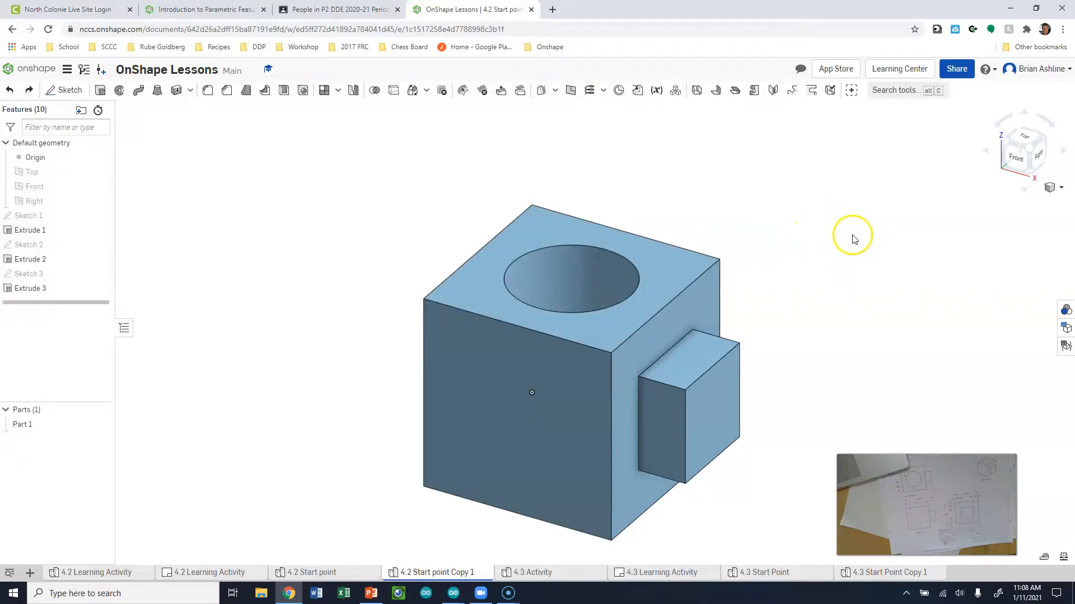
pyautogui.click(957, 70)
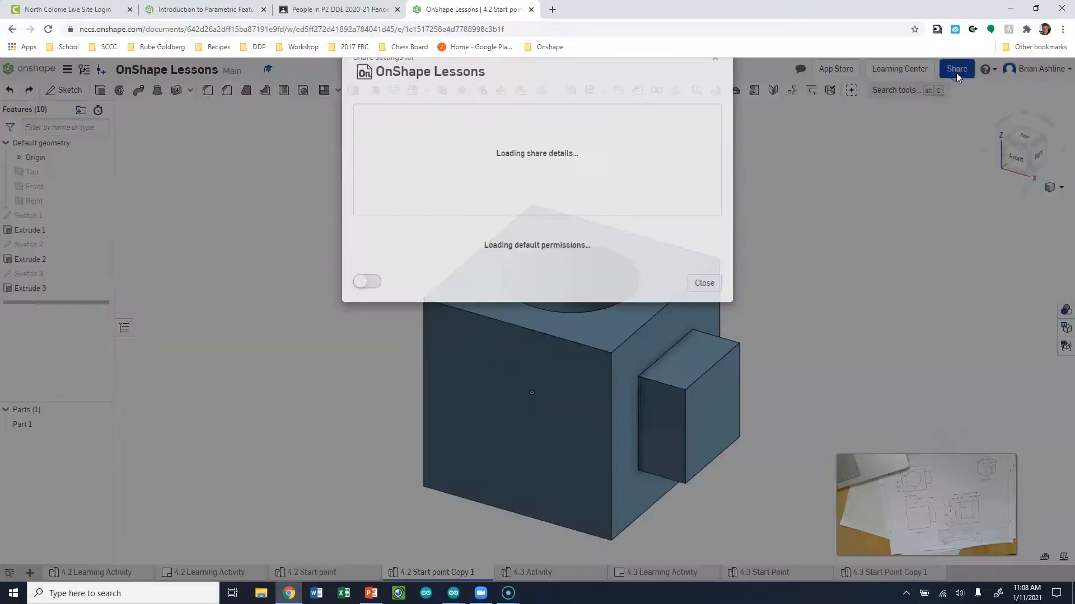
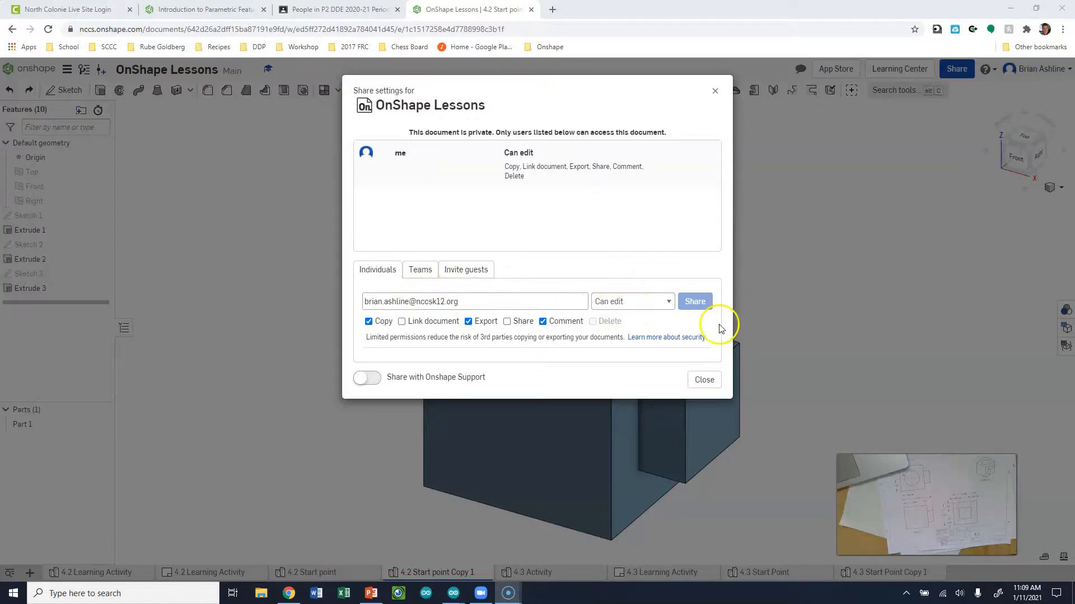
pyautogui.click(715, 93)
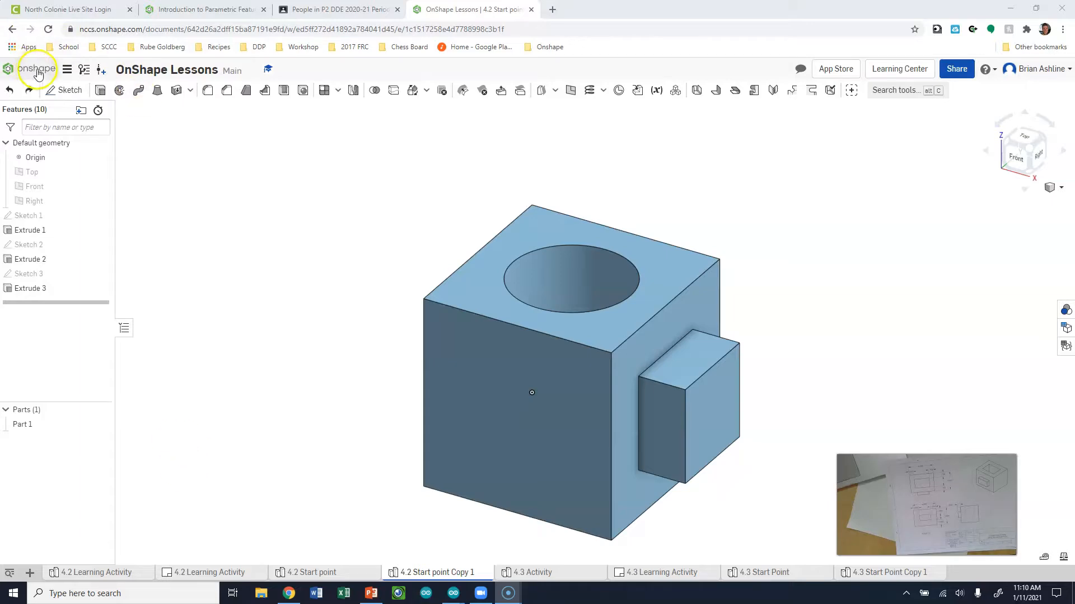
# Open and dismiss the Document menu, then go to the 4.2 Learning Activity part studio
pyautogui.click(67, 70)
pyautogui.click(437, 195)
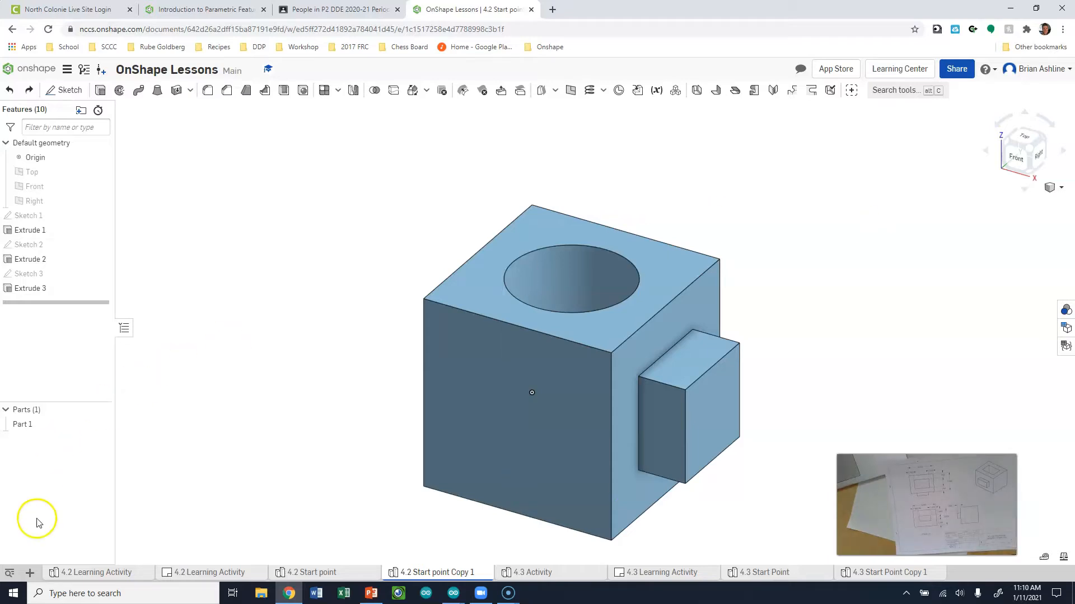
pyautogui.click(92, 572)
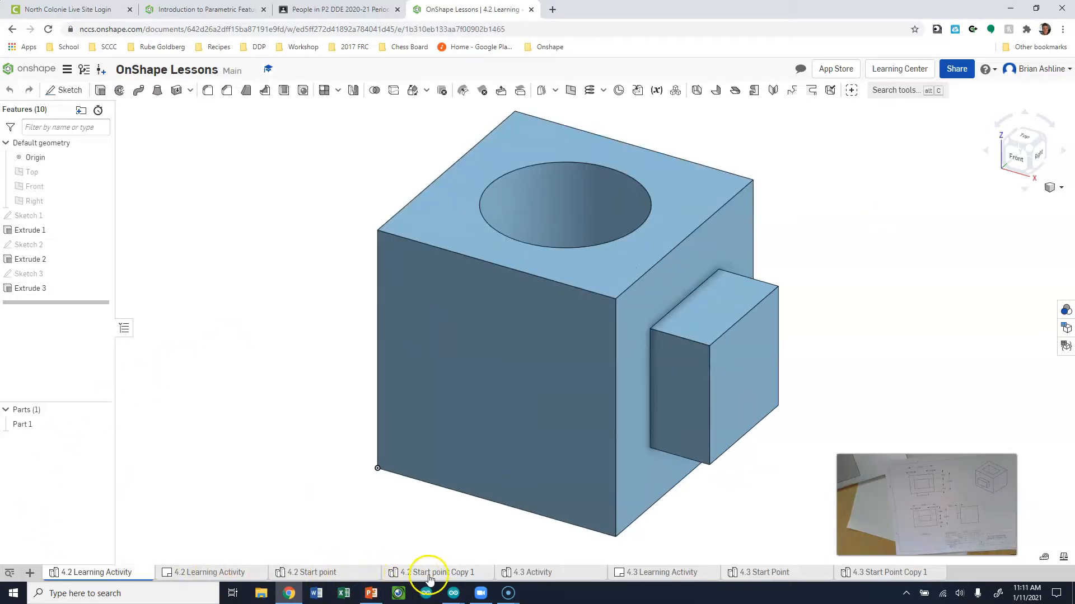
# Open the 4.3 Activity part studio and inspect its side boss and top opening
pyautogui.click(547, 574)
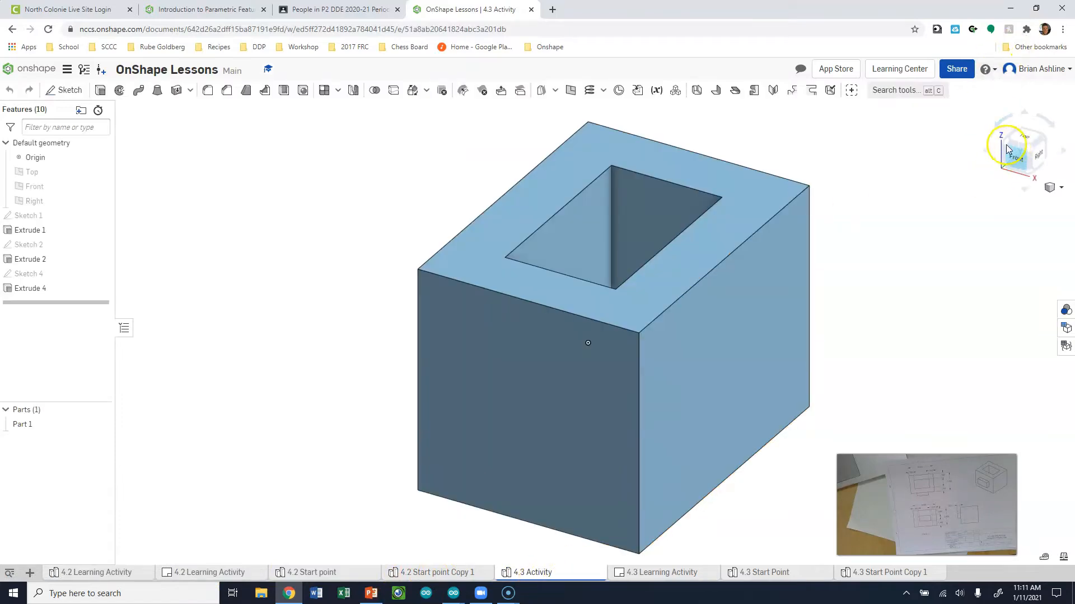
pyautogui.click(1006, 145)
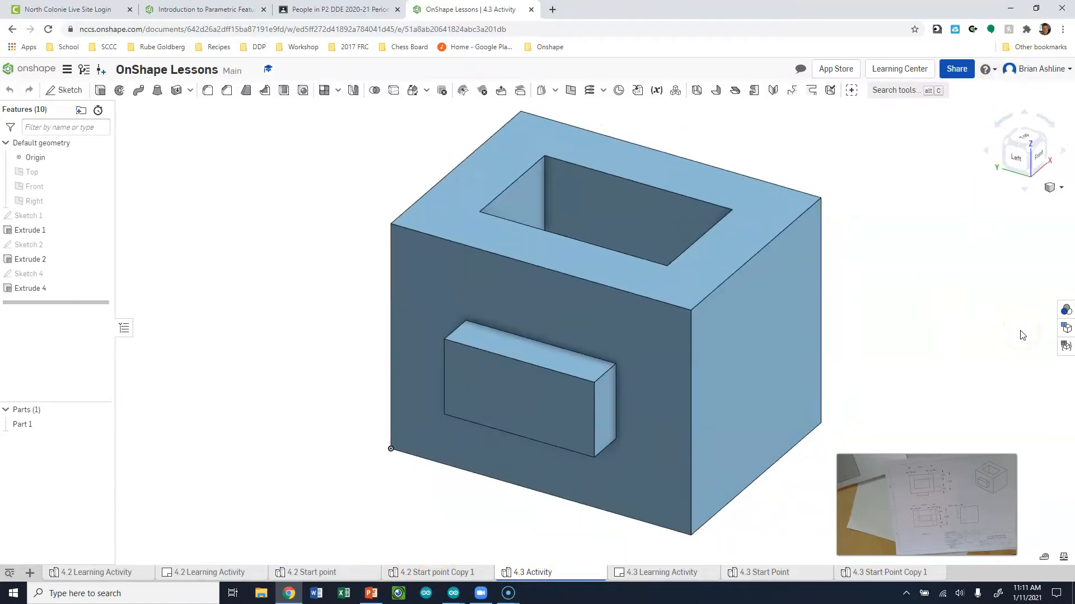
pyautogui.click(1026, 138)
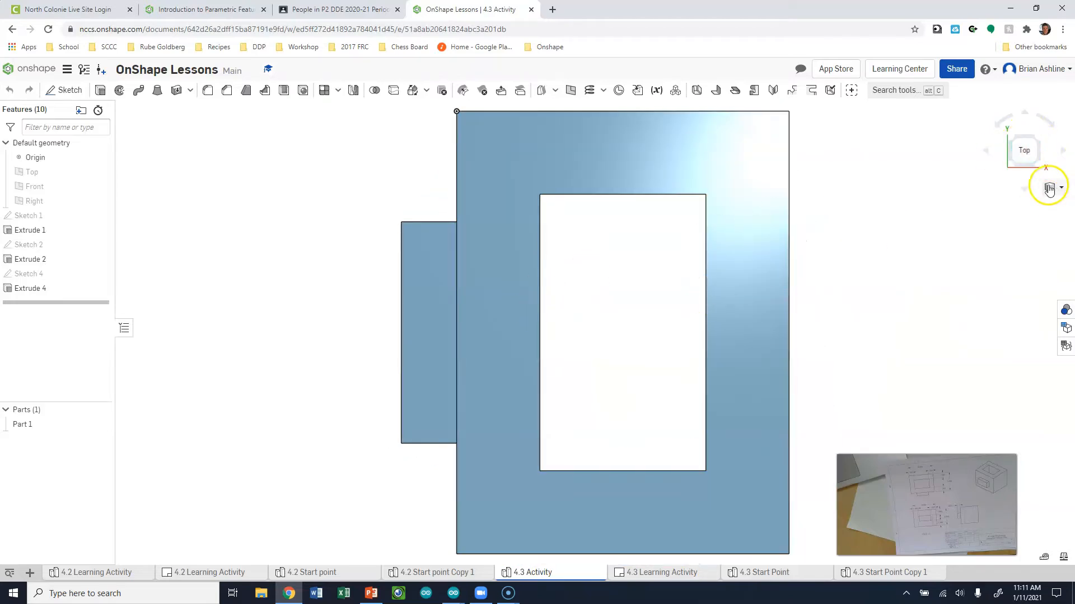